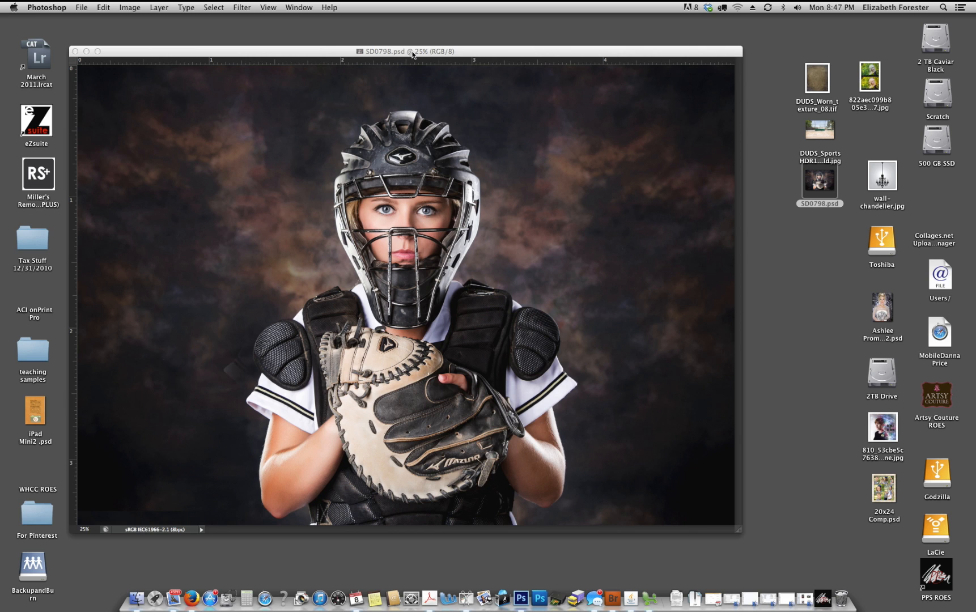
# - Select the catcher's helmet and upper face guard with the Quick Selection tool, following the outer shell on both sides
pyautogui.click(404, 53)
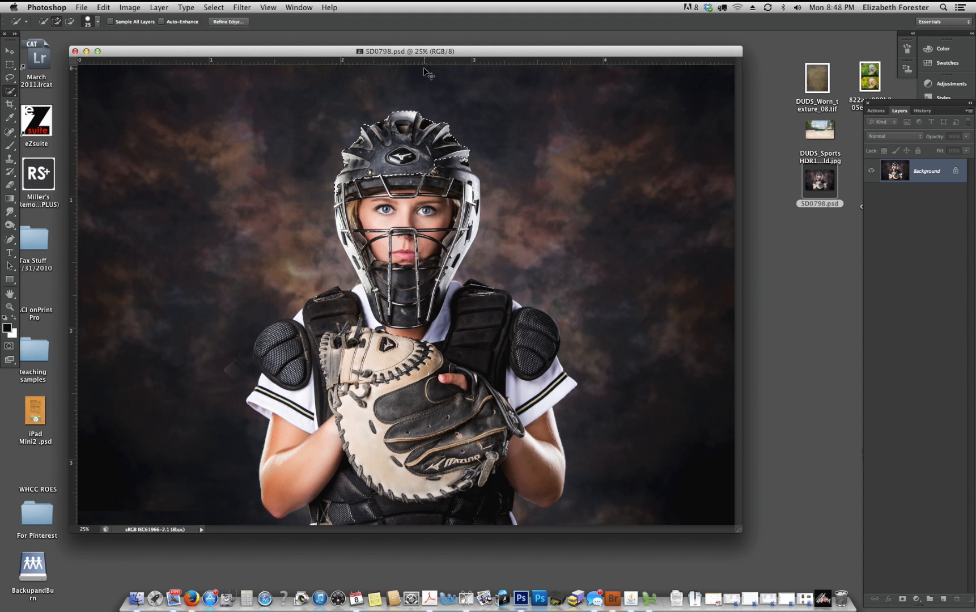
pyautogui.press('super+equal')
pyautogui.press('super+equal')
pyautogui.press('super+equal')
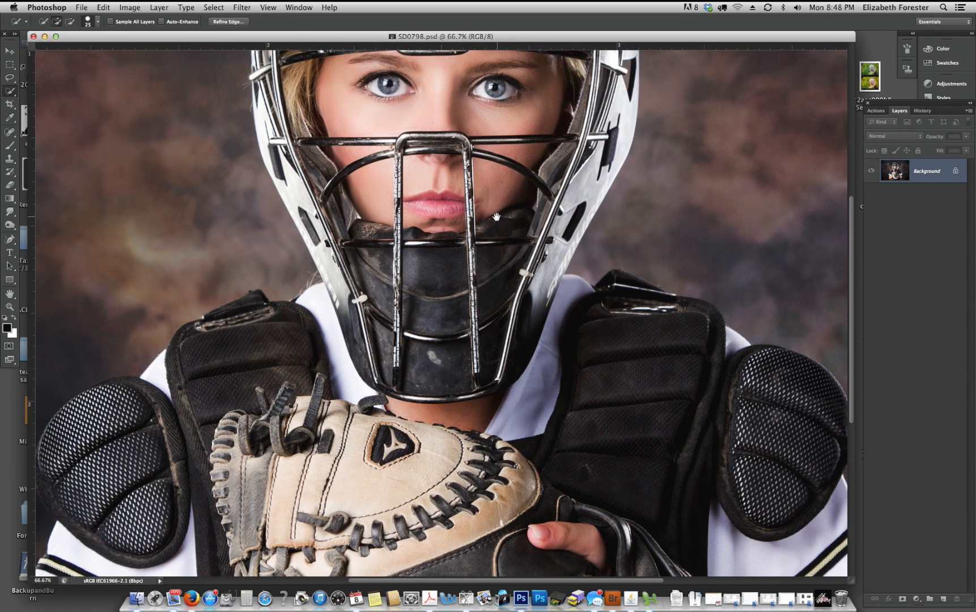
pyautogui.moveTo(497, 217); pyautogui.dragTo(520, 423)
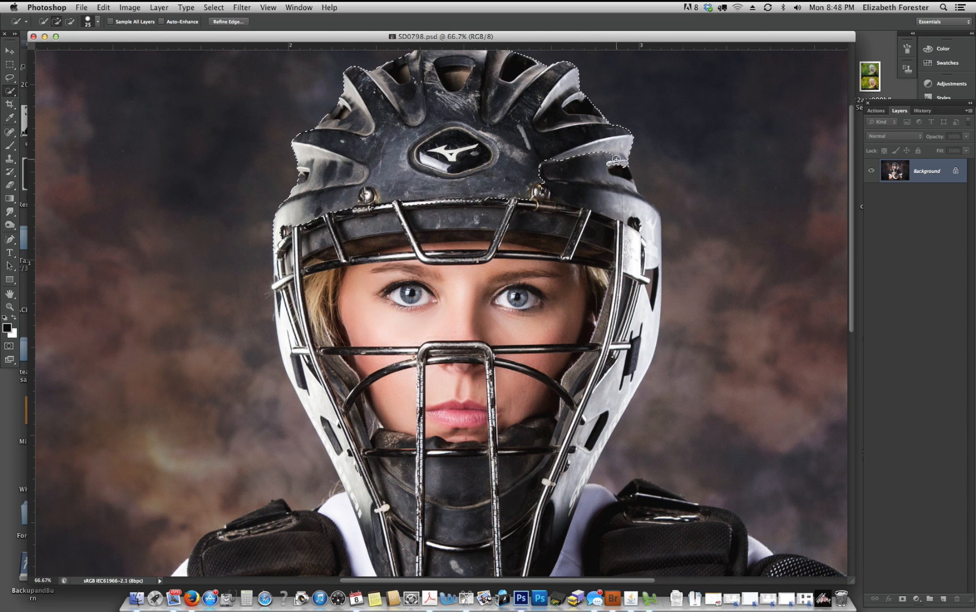
pyautogui.moveTo(616, 160)
pyautogui.mouseDown()
pyautogui.moveTo(629, 185)
pyautogui.moveTo(565, 181)
pyautogui.moveTo(583, 170)
pyautogui.moveTo(630, 213)
pyautogui.moveTo(632, 238)
pyautogui.moveTo(547, 211)
pyautogui.moveTo(345, 219)
pyautogui.mouseUp()
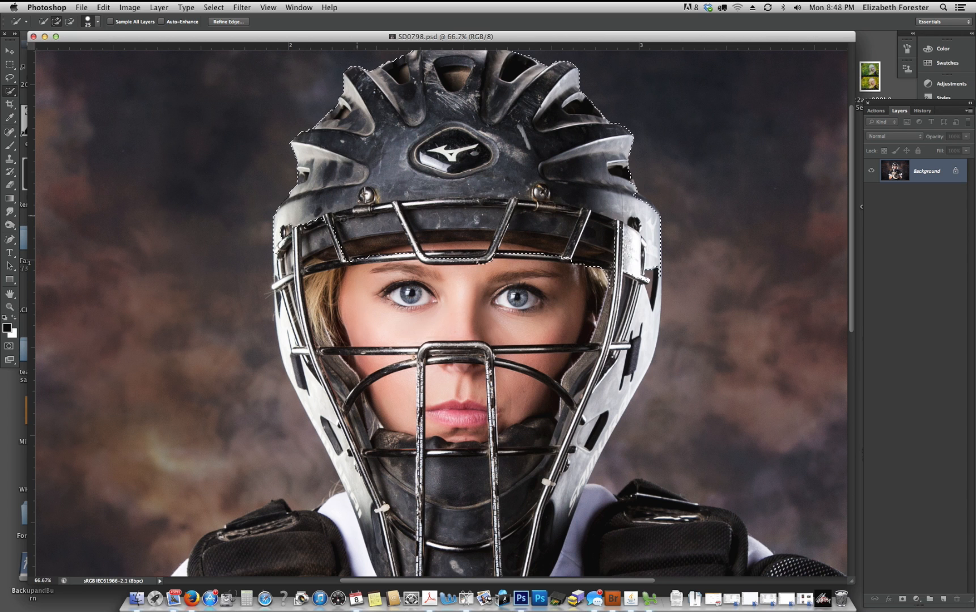
pyautogui.moveTo(287, 329); pyautogui.dragTo(304, 361)
pyautogui.moveTo(614, 237); pyautogui.dragTo(617, 271)
pyautogui.moveTo(647, 303); pyautogui.dragTo(595, 408)
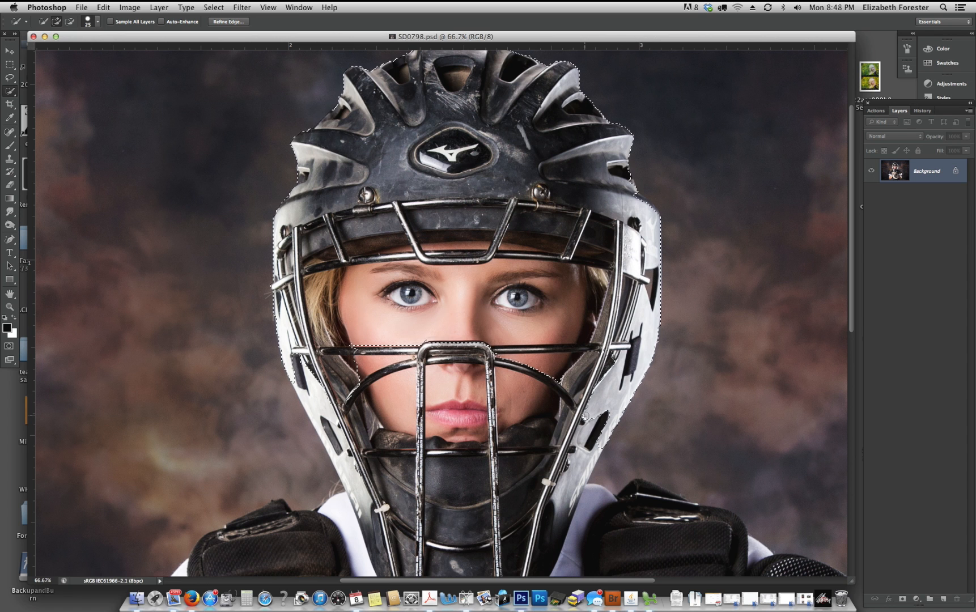
# - Add the lower sides of the helmet, the white collar and both shoulder sections of the chest protector to the selection
pyautogui.moveTo(541, 356); pyautogui.dragTo(571, 230)
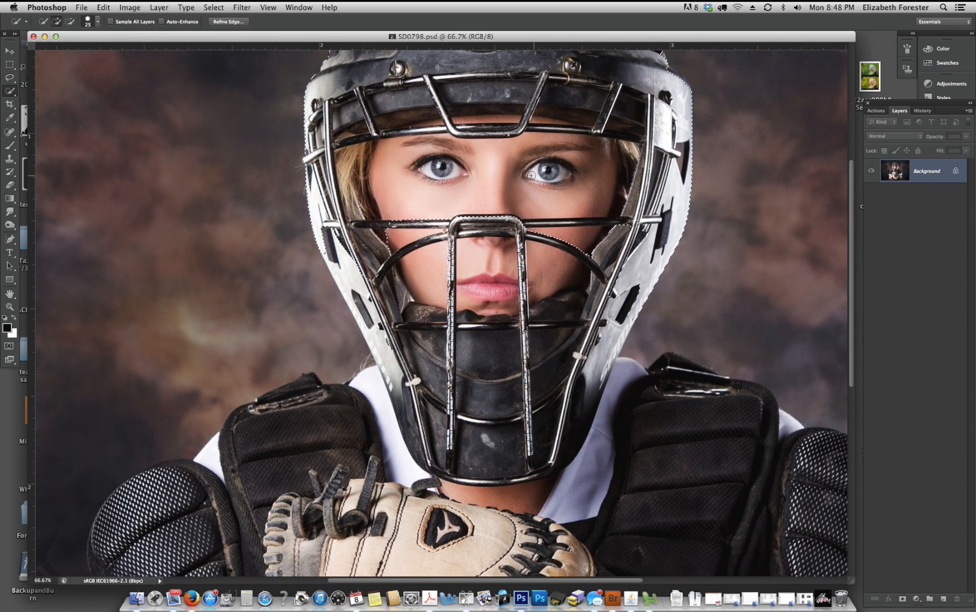
pyautogui.moveTo(355, 293)
pyautogui.mouseDown()
pyautogui.moveTo(368, 317)
pyautogui.moveTo(397, 287)
pyautogui.moveTo(487, 240)
pyautogui.moveTo(578, 244)
pyautogui.moveTo(552, 261)
pyautogui.moveTo(504, 488)
pyautogui.moveTo(626, 289)
pyautogui.moveTo(602, 391)
pyautogui.mouseUp()
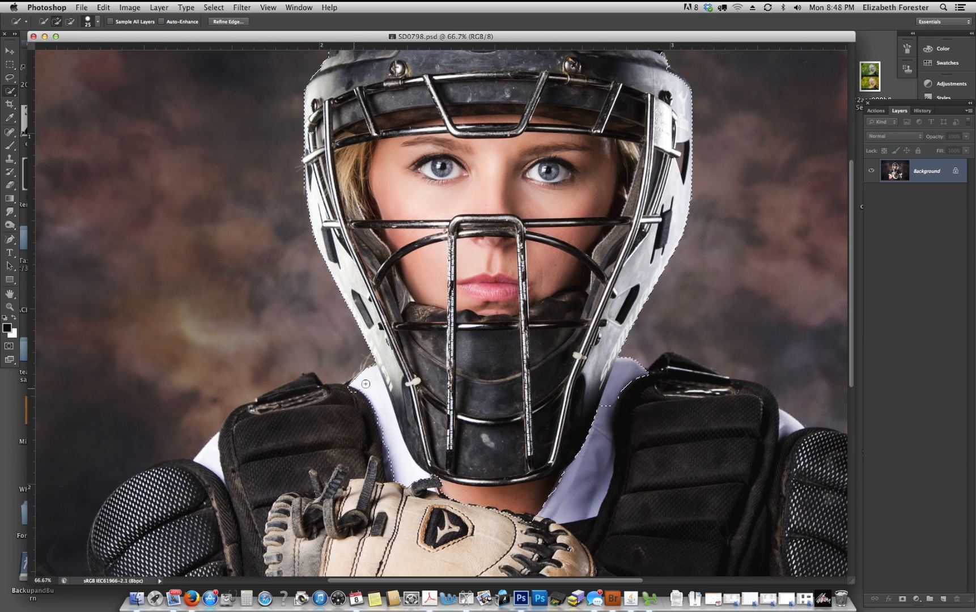
pyautogui.moveTo(366, 383)
pyautogui.mouseDown()
pyautogui.moveTo(319, 390)
pyautogui.moveTo(227, 430)
pyautogui.moveTo(210, 461)
pyautogui.moveTo(219, 442)
pyautogui.mouseUp()
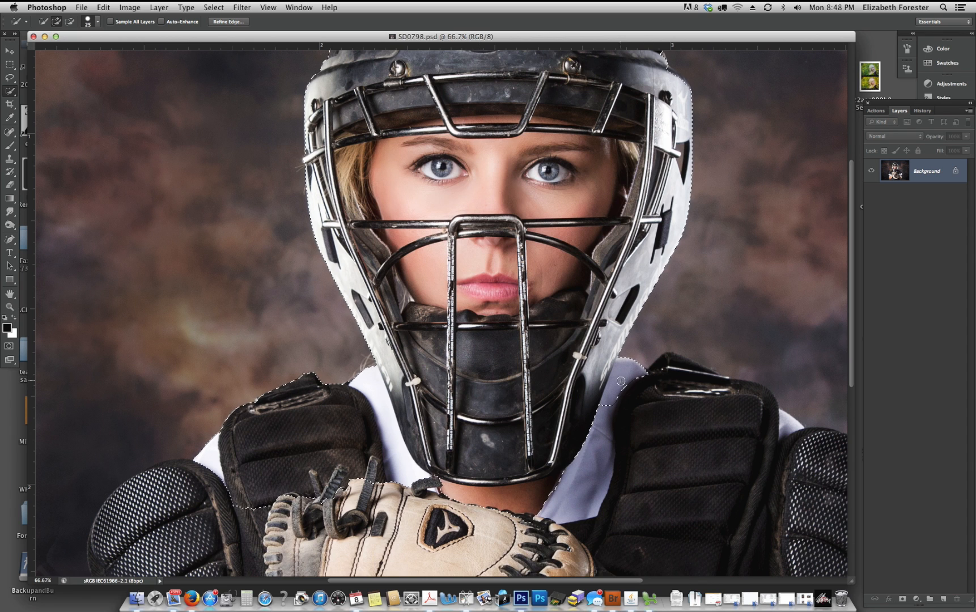
pyautogui.moveTo(623, 376)
pyautogui.mouseDown()
pyautogui.moveTo(669, 358)
pyautogui.moveTo(796, 433)
pyautogui.moveTo(758, 448)
pyautogui.moveTo(672, 435)
pyautogui.moveTo(542, 458)
pyautogui.mouseUp()
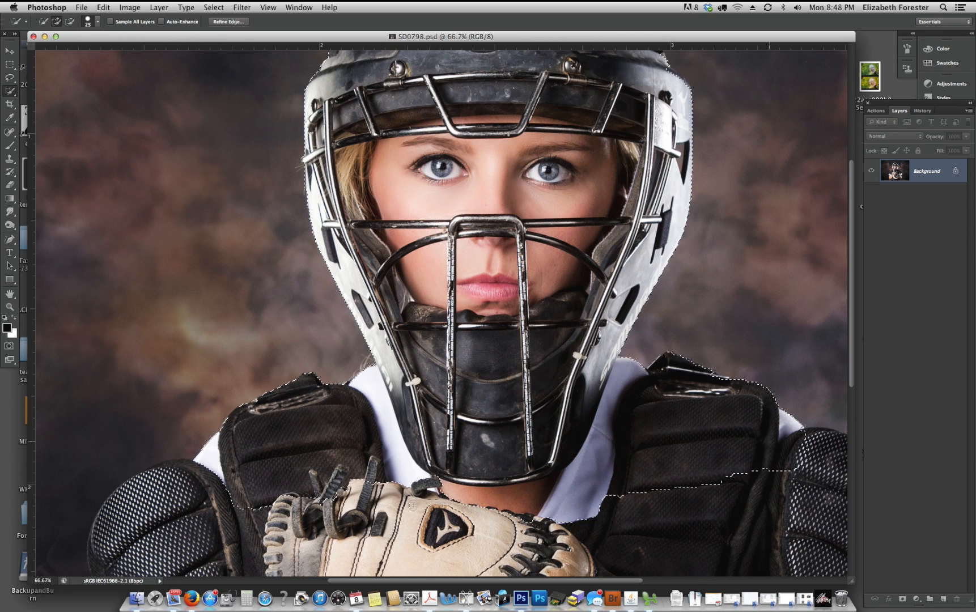
# - Extend the selection over the image-left shoulder pad, sleeve and bare arm, and across the catcher's mitt
pyautogui.moveTo(428, 341); pyautogui.dragTo(508, 125)
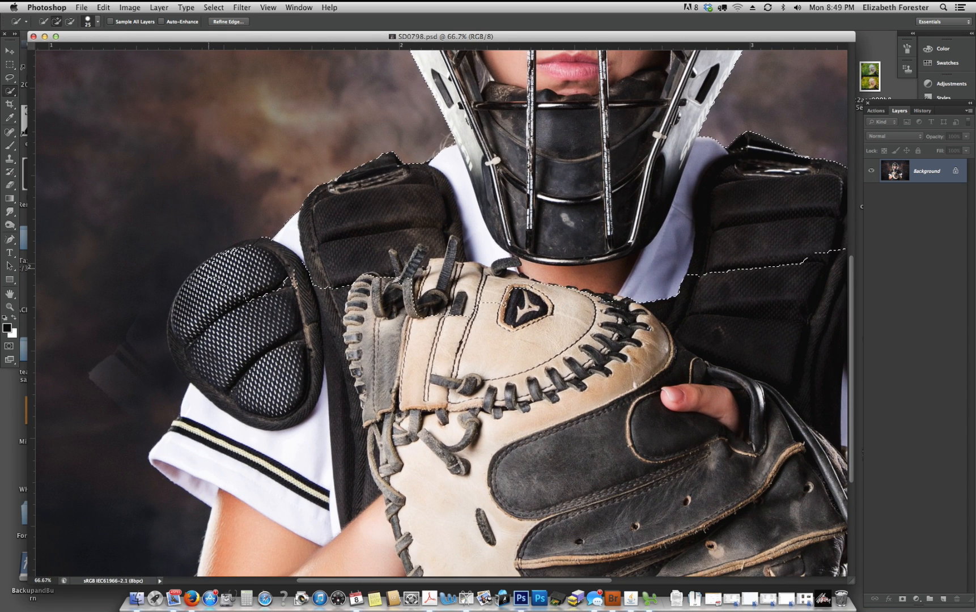
pyautogui.moveTo(206, 281)
pyautogui.mouseDown()
pyautogui.moveTo(199, 274)
pyautogui.moveTo(246, 242)
pyautogui.moveTo(183, 318)
pyautogui.moveTo(184, 369)
pyautogui.moveTo(204, 397)
pyautogui.moveTo(173, 332)
pyautogui.moveTo(191, 412)
pyautogui.moveTo(178, 440)
pyautogui.moveTo(238, 463)
pyautogui.moveTo(310, 509)
pyautogui.mouseUp()
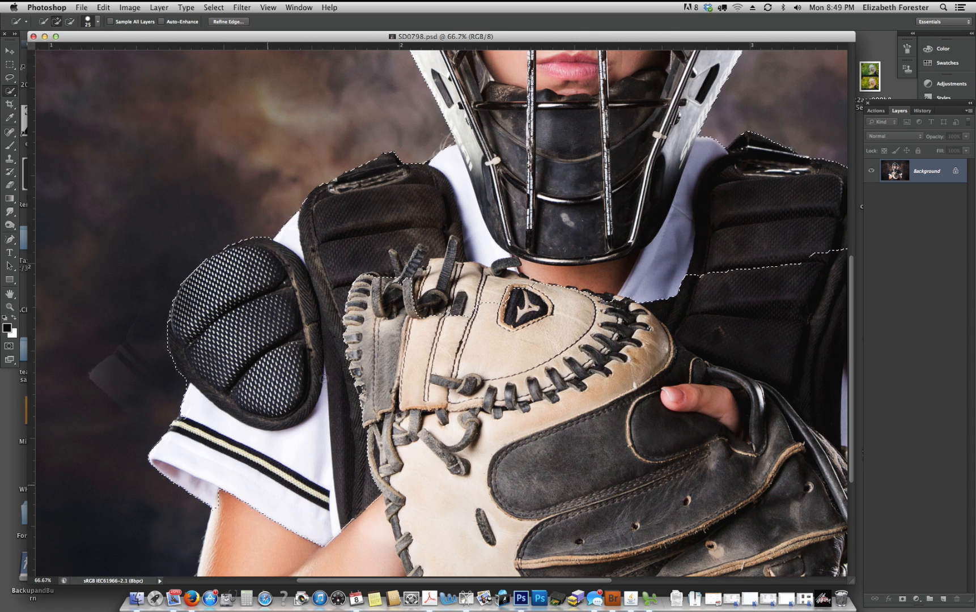
pyautogui.moveTo(482, 404); pyautogui.dragTo(521, 280)
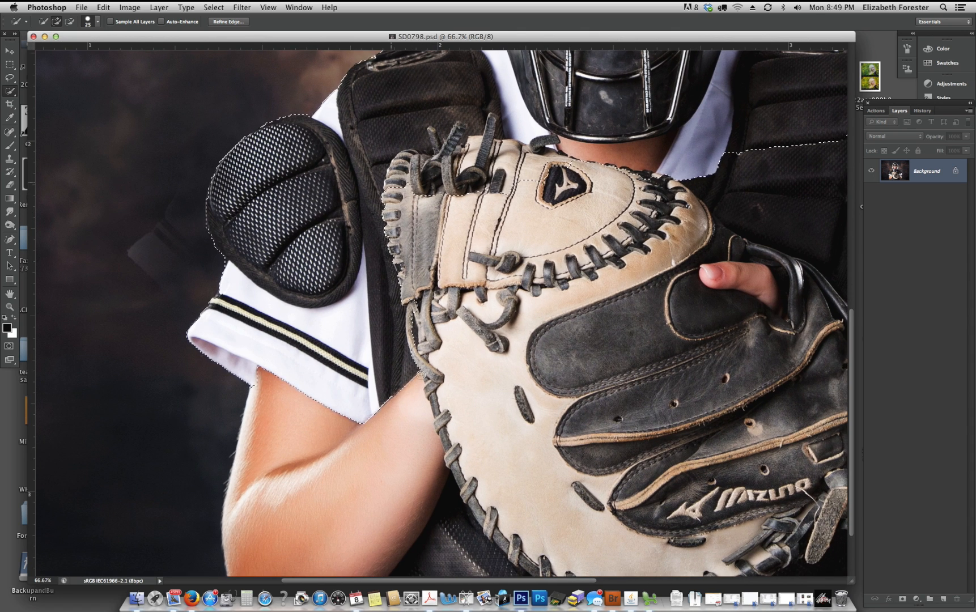
pyautogui.moveTo(421, 374)
pyautogui.mouseDown()
pyautogui.moveTo(392, 425)
pyautogui.moveTo(321, 477)
pyautogui.moveTo(327, 423)
pyautogui.moveTo(290, 443)
pyautogui.mouseUp()
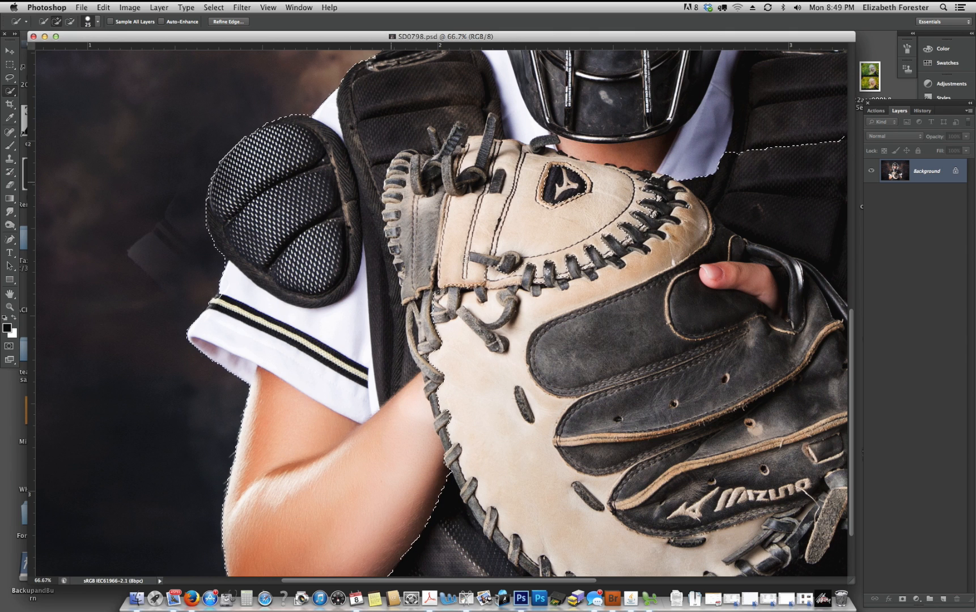
pyautogui.moveTo(465, 258)
pyautogui.mouseDown()
pyautogui.moveTo(544, 253)
pyautogui.moveTo(562, 278)
pyautogui.moveTo(535, 336)
pyautogui.moveTo(608, 292)
pyautogui.moveTo(688, 180)
pyautogui.moveTo(715, 231)
pyautogui.moveTo(677, 283)
pyautogui.moveTo(644, 284)
pyautogui.moveTo(735, 159)
pyautogui.moveTo(705, 292)
pyautogui.moveTo(475, 378)
pyautogui.moveTo(581, 147)
pyautogui.mouseUp()
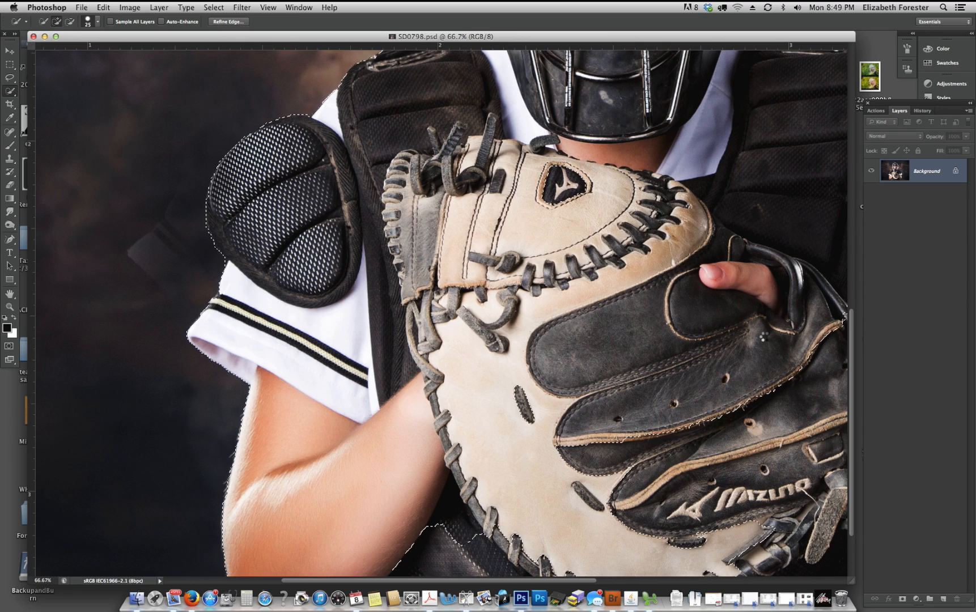
# - Enlarge the selection brush to 60 and add the white sleeve below the image-right shoulder pad to the selection
pyautogui.press('super+minus')
pyautogui.press('super+minus')
pyautogui.press('super+minus')
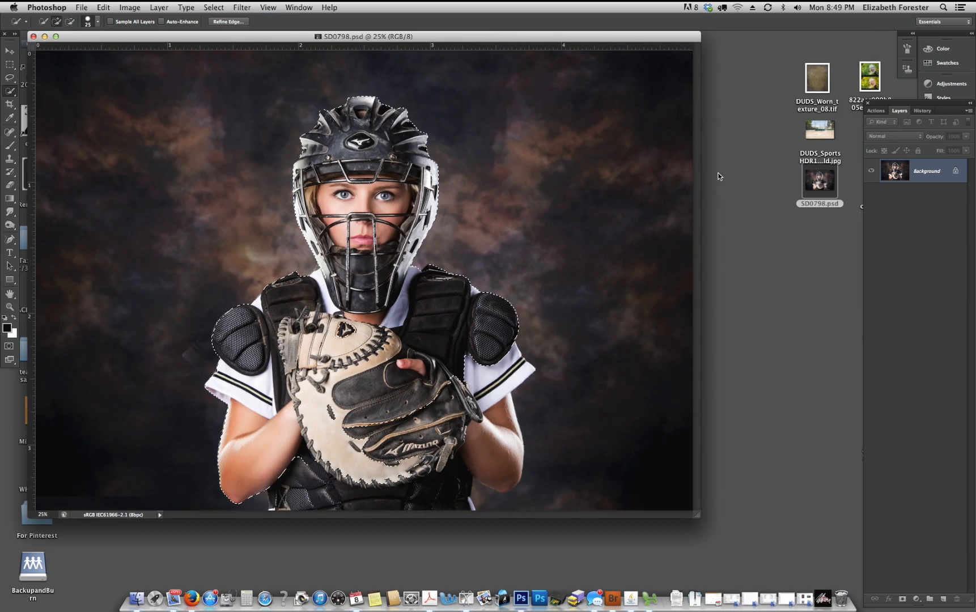
pyautogui.press('super+plus')
pyautogui.press('super+plus')
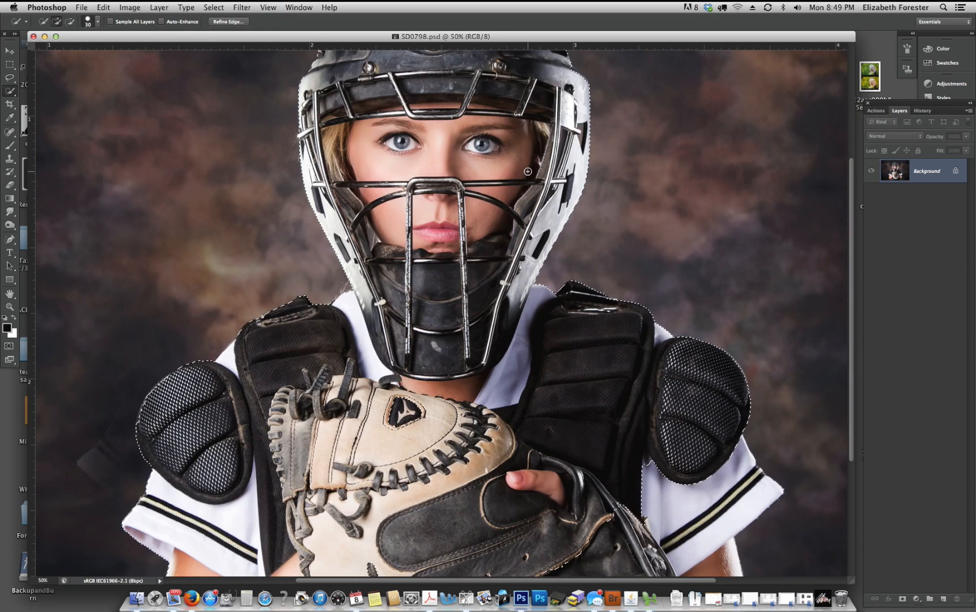
pyautogui.moveTo(578, 418); pyautogui.dragTo(547, 239)
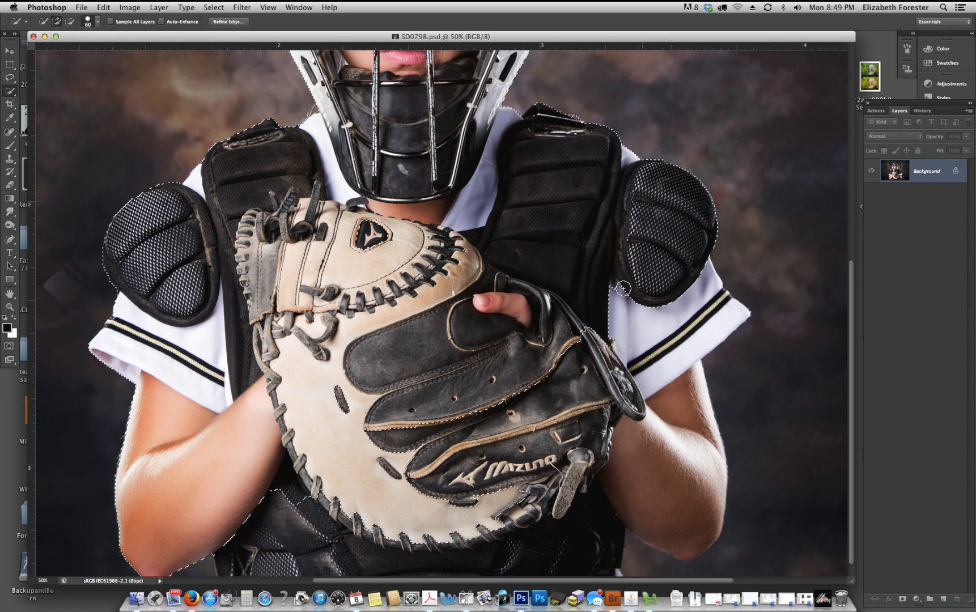
pyautogui.moveTo(623, 287); pyautogui.dragTo(660, 318)
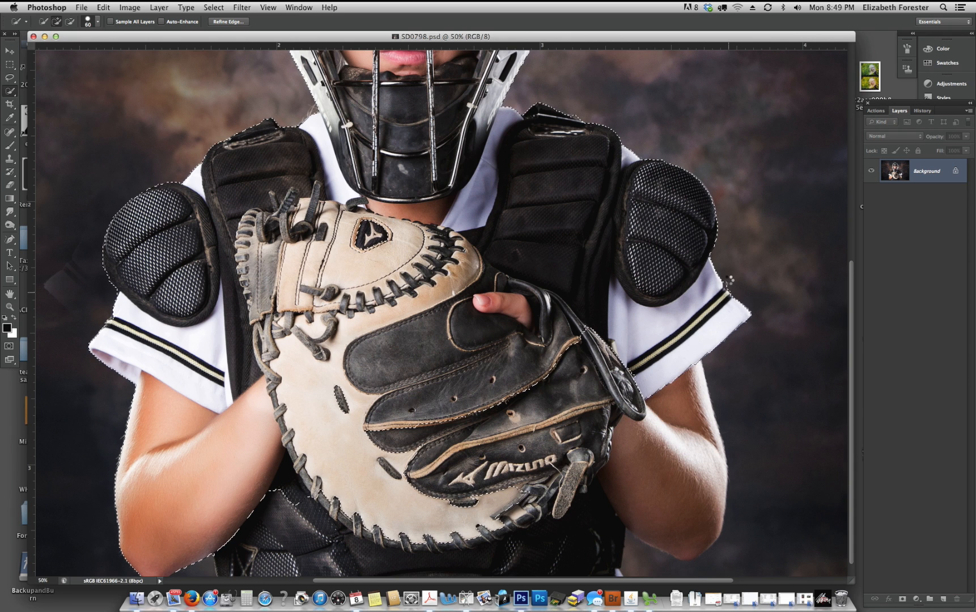
pyautogui.press('alt')
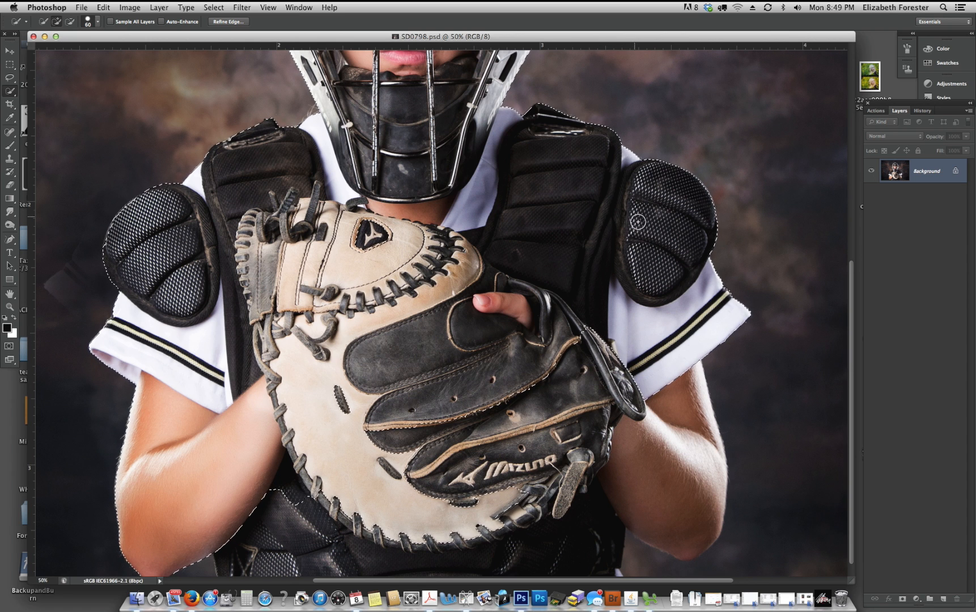
pyautogui.press('alt')
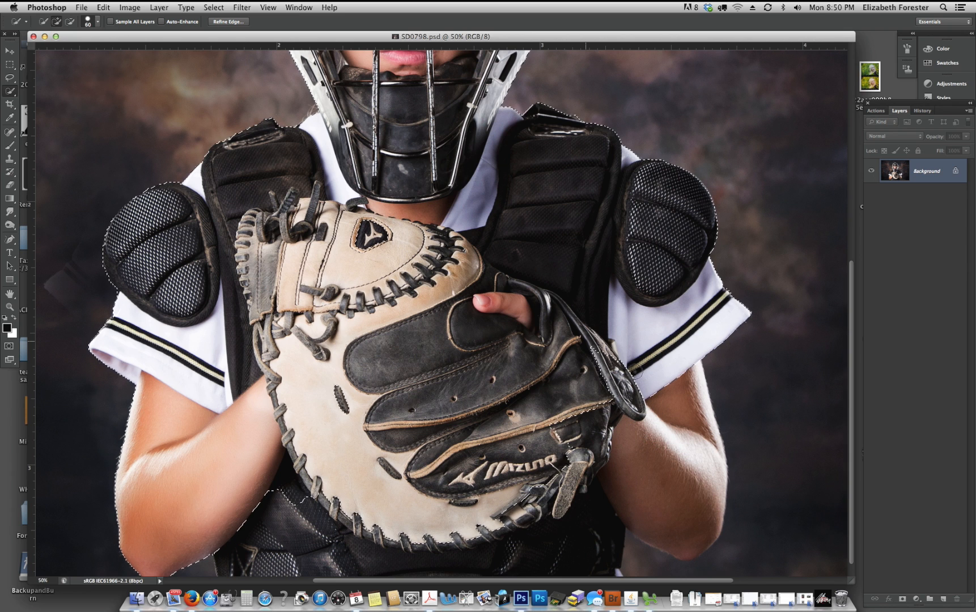
# - Add the image-right arm and the lower part of the chest protector down to the photo's bottom edge to the selection
pyautogui.moveTo(641, 435)
pyautogui.mouseDown()
pyautogui.moveTo(645, 478)
pyautogui.moveTo(693, 444)
pyautogui.moveTo(606, 530)
pyautogui.mouseUp()
pyautogui.moveTo(567, 349)
pyautogui.mouseDown()
pyautogui.moveTo(570, 329)
pyautogui.moveTo(591, 330)
pyautogui.mouseUp()
pyautogui.moveTo(643, 557); pyautogui.dragTo(647, 570)
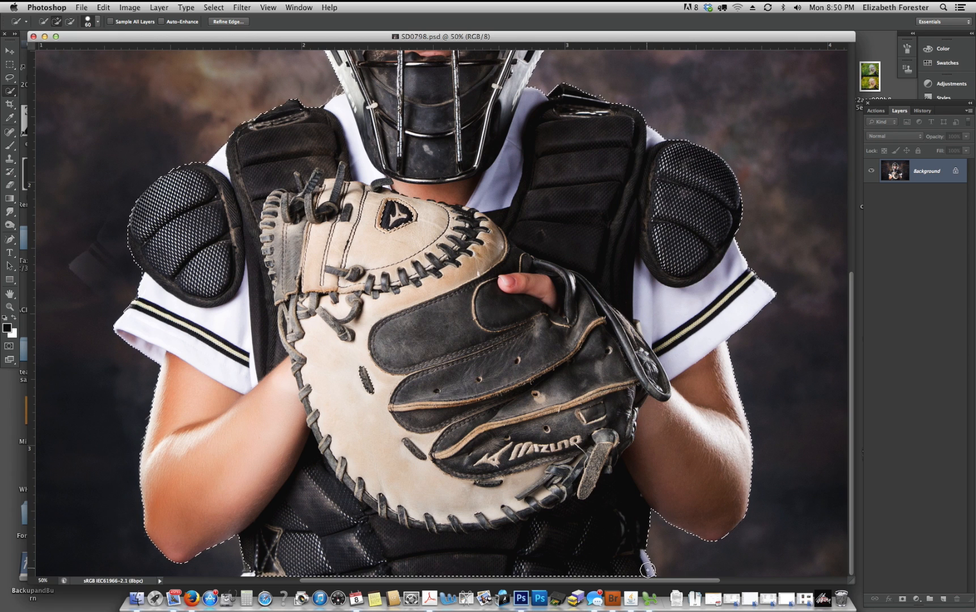
pyautogui.moveTo(250, 553); pyautogui.dragTo(252, 567)
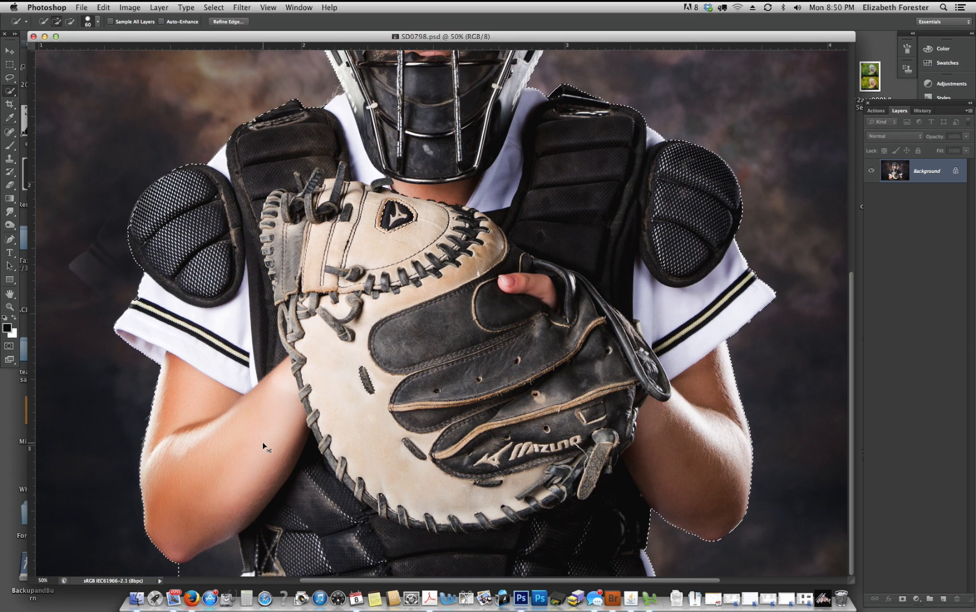
# - Remove the dark background between the image-left elbow and the chest protector from the selection
pyautogui.press('super+1')
pyautogui.moveTo(409, 331)
pyautogui.mouseDown()
pyautogui.moveTo(732, 63)
pyautogui.moveTo(954, 65)
pyautogui.mouseUp()
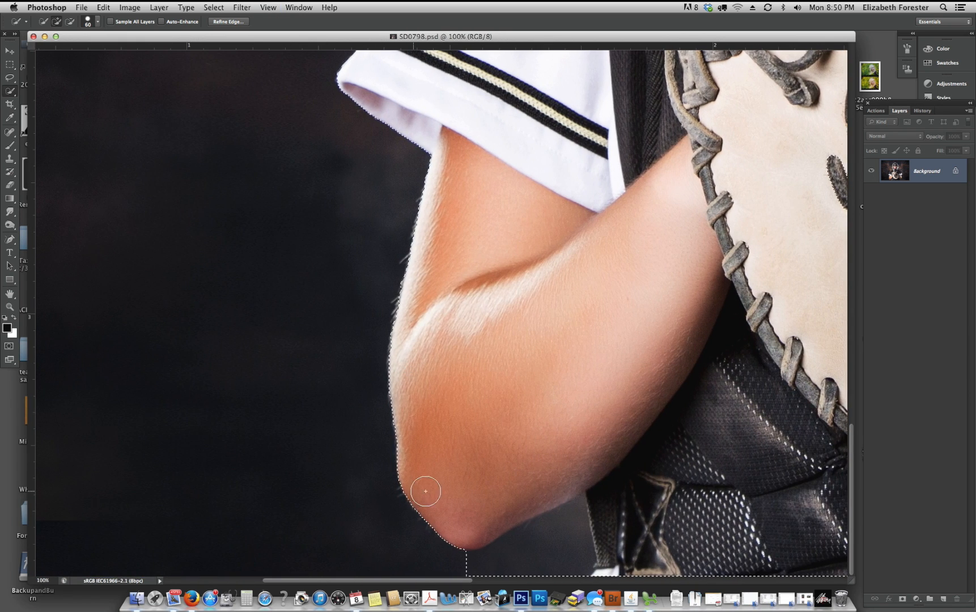
pyautogui.moveTo(490, 553)
pyautogui.mouseDown()
pyautogui.moveTo(462, 562)
pyautogui.moveTo(588, 507)
pyautogui.moveTo(542, 538)
pyautogui.mouseUp()
# - Examine the selection edge at 100% around the arms, mitt, sleeves, shoulder pads and helmet for missed or extra areas
pyautogui.moveTo(653, 387); pyautogui.dragTo(592, 386)
pyautogui.moveTo(653, 337); pyautogui.dragTo(435, 311)
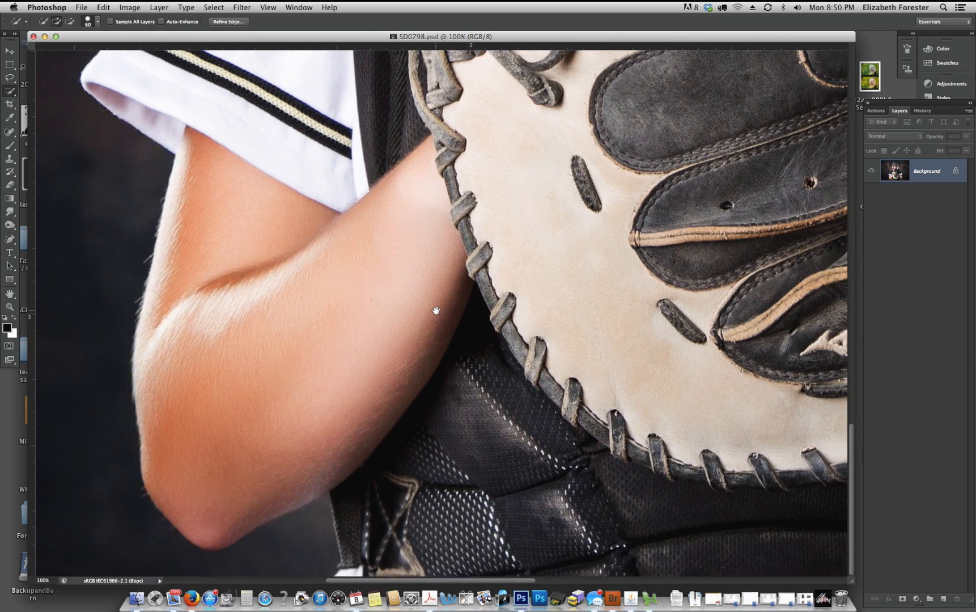
pyautogui.moveTo(570, 355); pyautogui.dragTo(505, 357)
pyautogui.moveTo(701, 361); pyautogui.dragTo(488, 348)
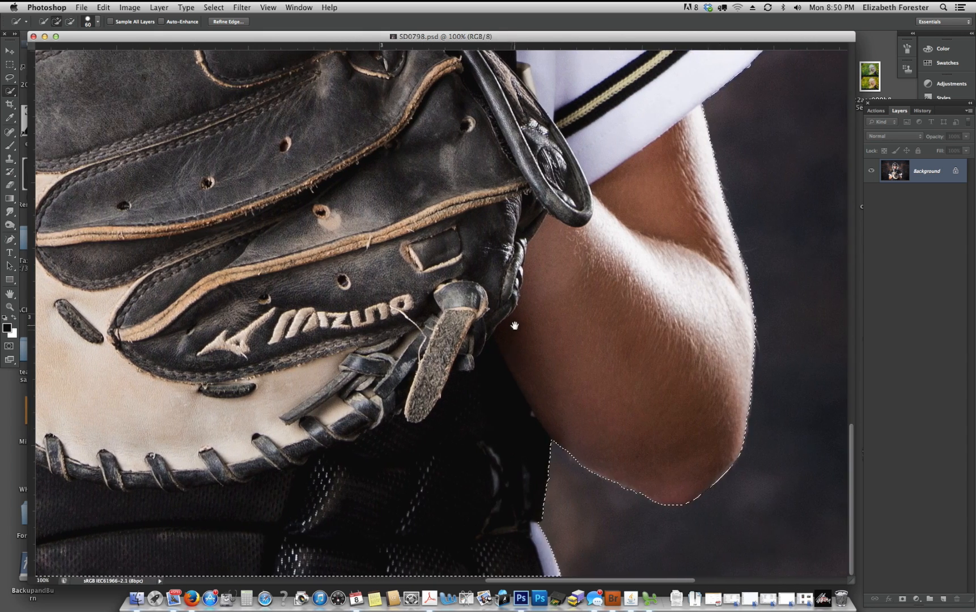
pyautogui.moveTo(579, 216); pyautogui.dragTo(608, 395)
pyautogui.moveTo(608, 236); pyautogui.dragTo(590, 261)
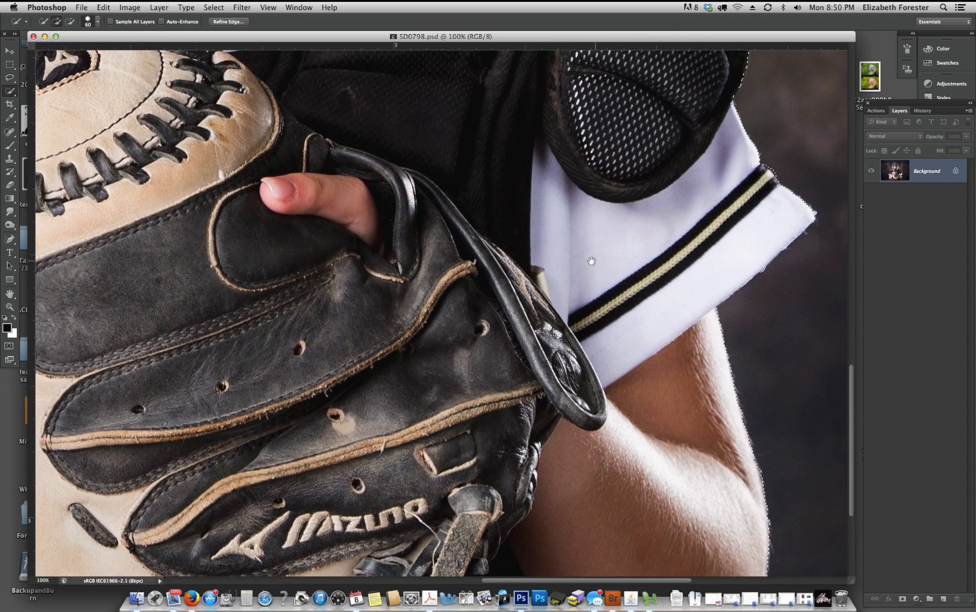
pyautogui.moveTo(400, 246); pyautogui.dragTo(694, 255)
pyautogui.moveTo(280, 231)
pyautogui.mouseDown()
pyautogui.moveTo(459, 244)
pyautogui.moveTo(551, 268)
pyautogui.mouseUp()
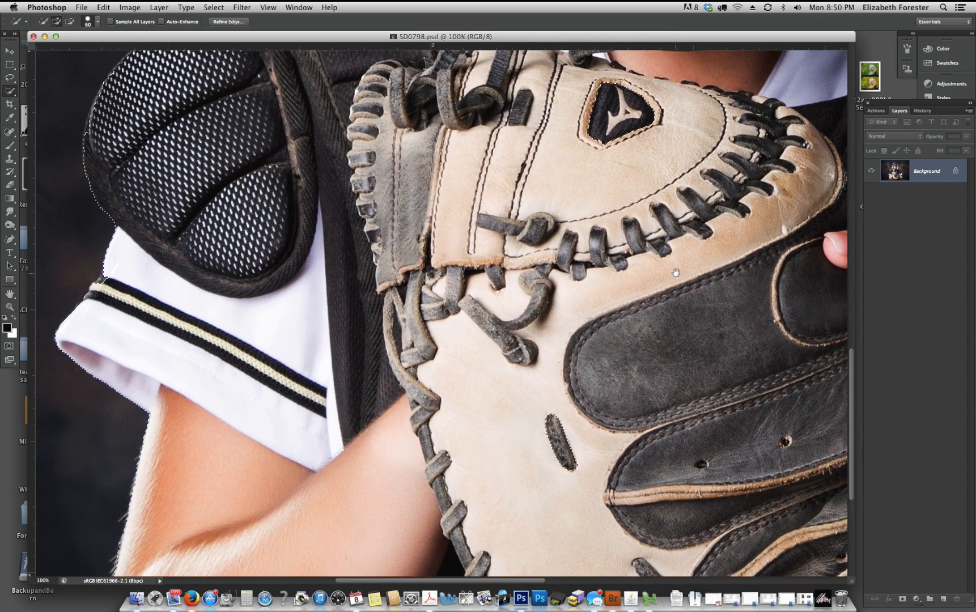
pyautogui.press('alt')
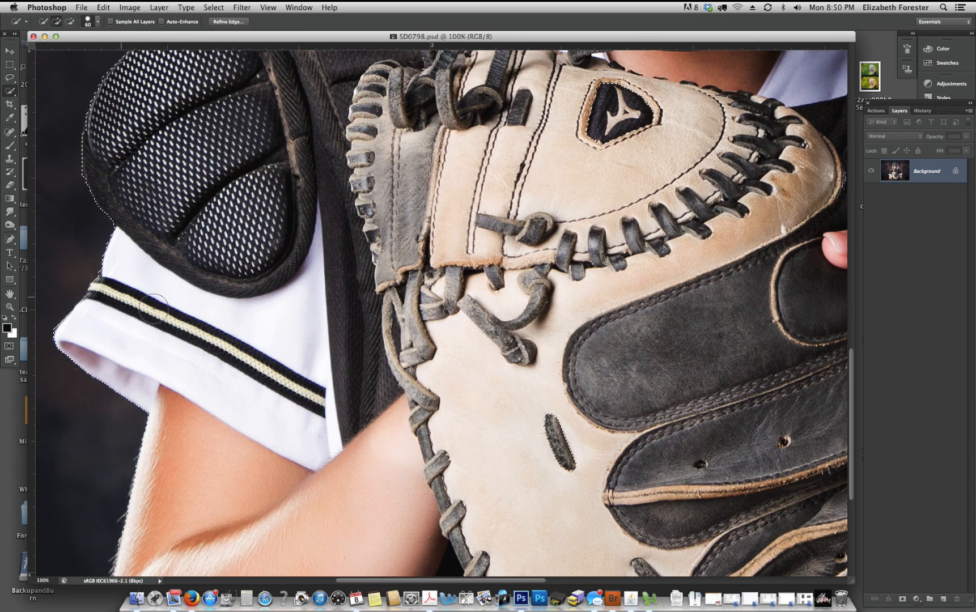
pyautogui.moveTo(470, 170); pyautogui.dragTo(370, 373)
pyautogui.moveTo(574, 242); pyautogui.dragTo(463, 334)
pyautogui.moveTo(547, 283); pyautogui.dragTo(452, 423)
pyautogui.moveTo(494, 267); pyautogui.dragTo(450, 413)
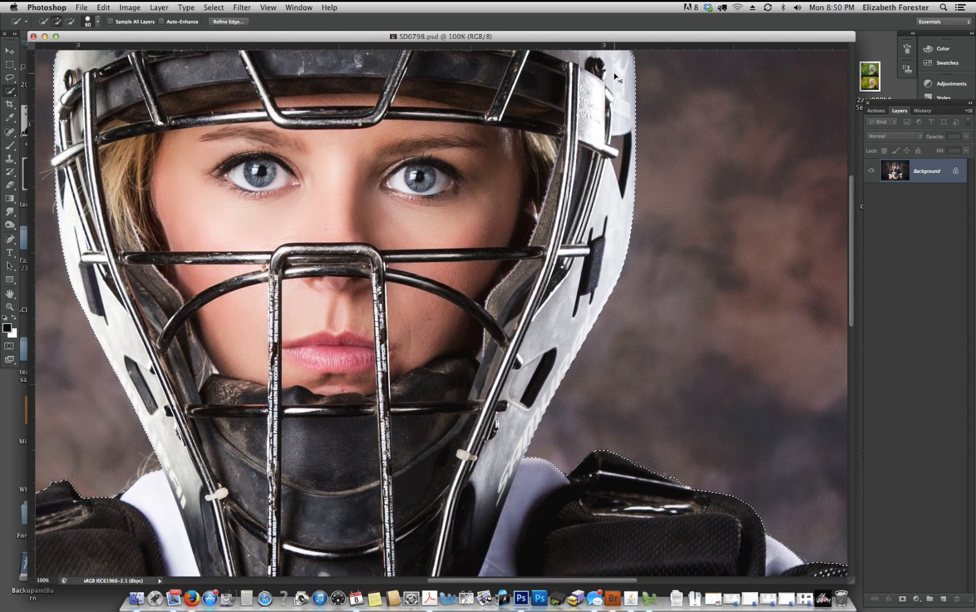
# - Subtract the background showing through the opening at the helmet's image-right side from the selection, using a size 10 brush
pyautogui.press('super+equal')
pyautogui.press('super+equal')
pyautogui.moveTo(649, 241); pyautogui.dragTo(523, 344)
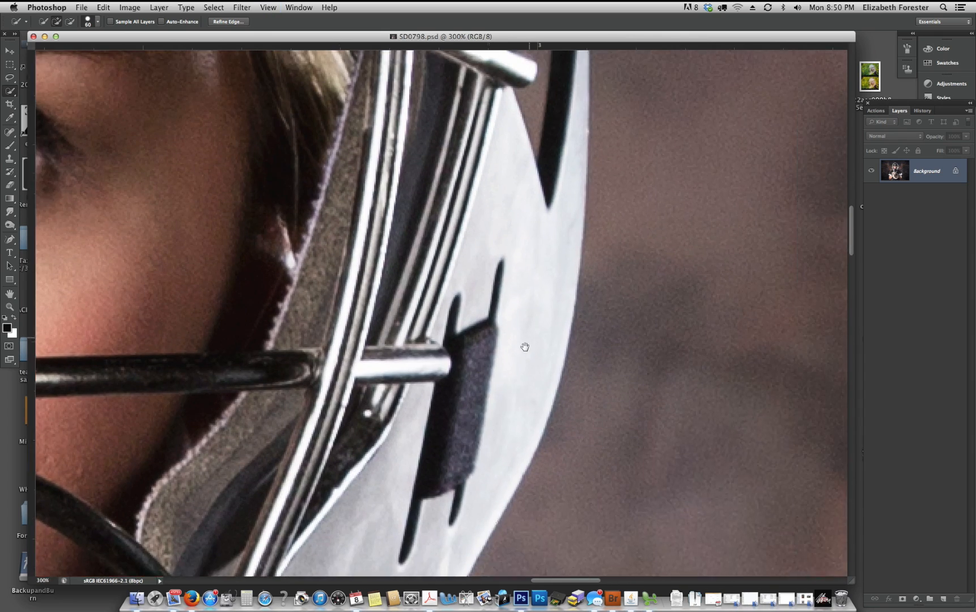
pyautogui.moveTo(603, 276); pyautogui.dragTo(570, 381)
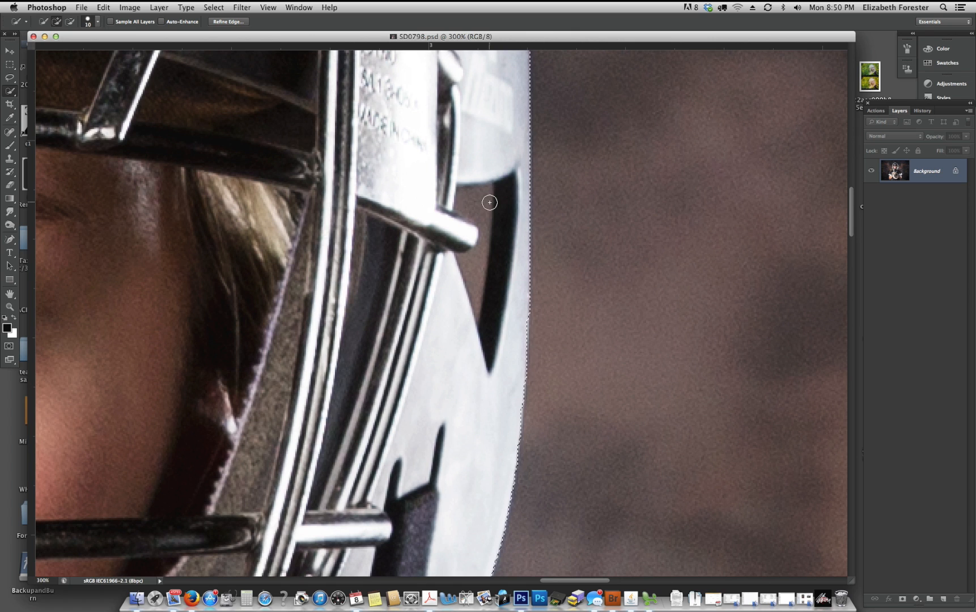
pyautogui.press('alt')
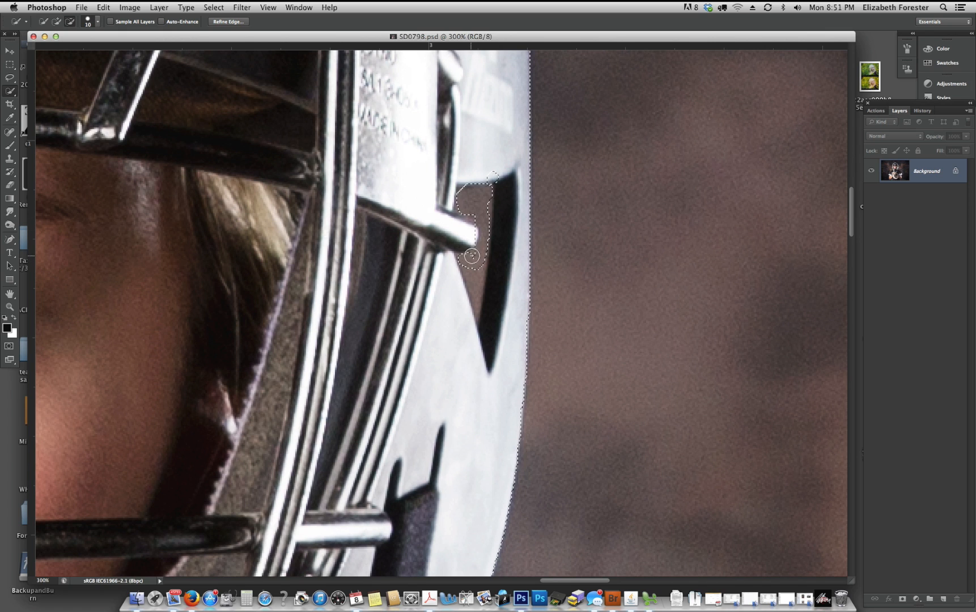
pyautogui.moveTo(476, 304); pyautogui.dragTo(476, 312)
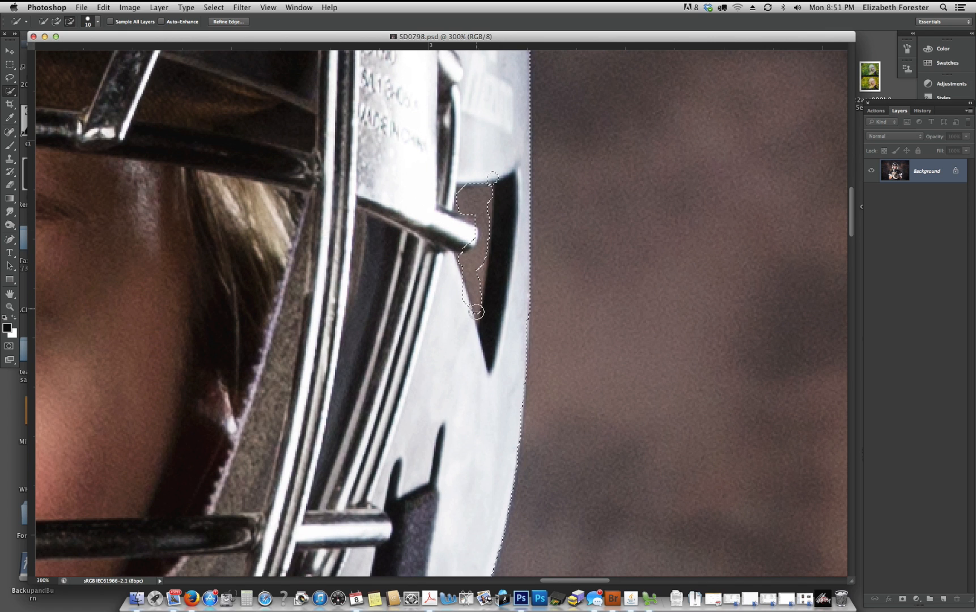
# - Subtract the background in the upper part of the helmet's image-right opening from the selection, using a size 3 brush
pyautogui.press('super+equal')
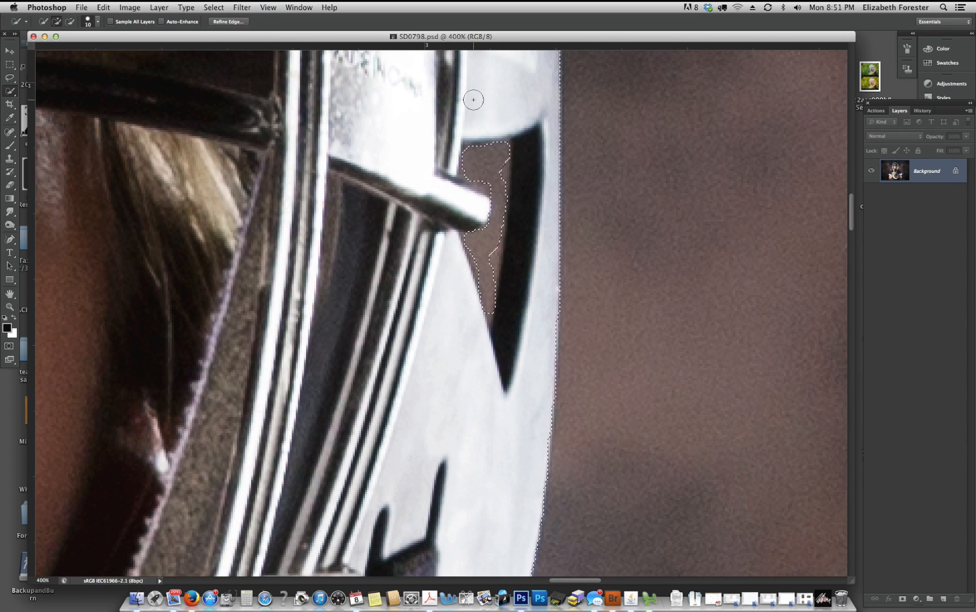
pyautogui.press('[')
pyautogui.press('[')
pyautogui.press('[')
pyautogui.press('[')
pyautogui.press('[')
pyautogui.press('[')
pyautogui.press('alt')
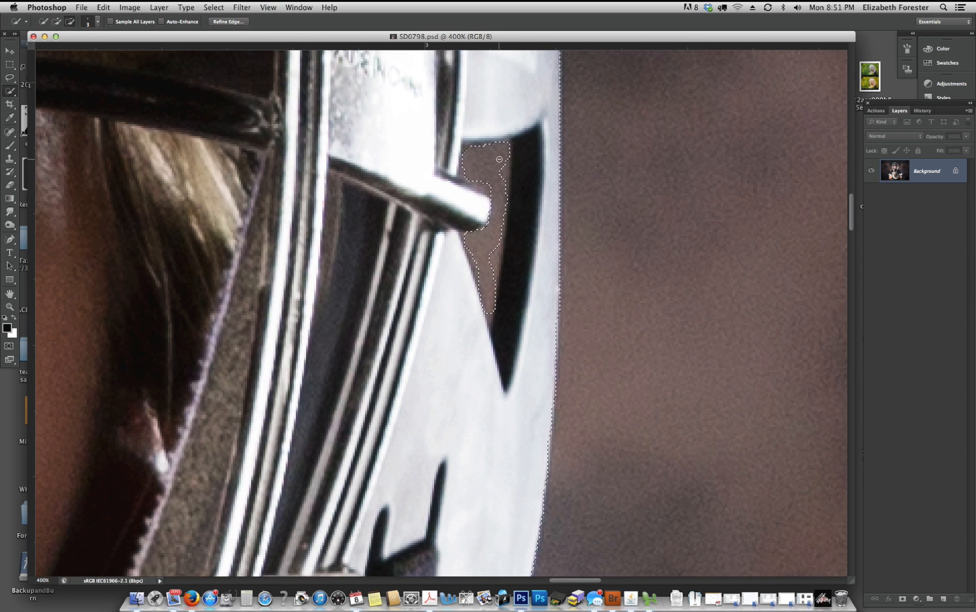
pyautogui.keyDown('alt'); pyautogui.click(466, 145); pyautogui.keyUp('alt')
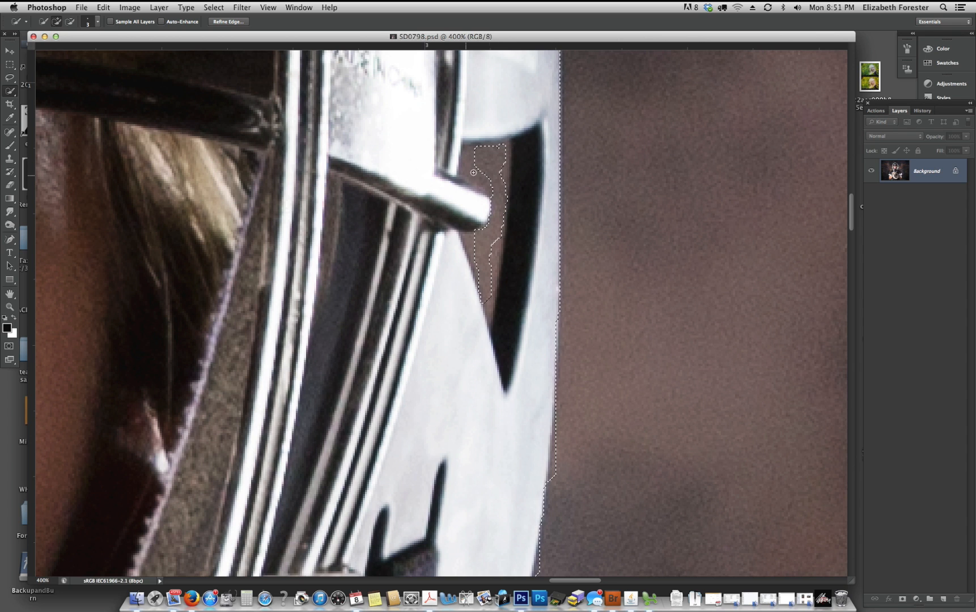
pyautogui.moveTo(472, 154); pyautogui.dragTo(469, 150)
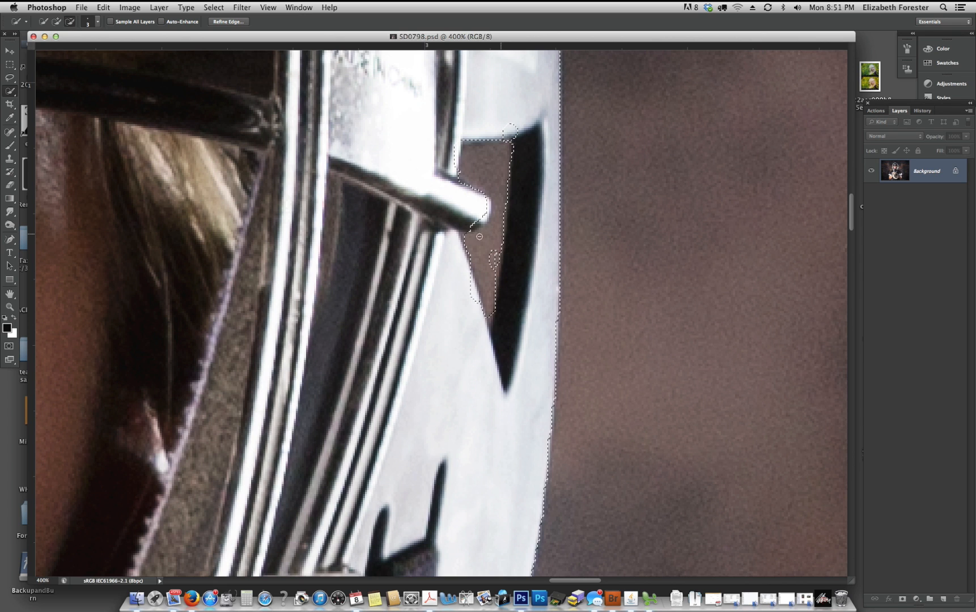
# - Subtract the background below the metal bar and the small leftover patch beside the opening's dark edge from the selection
pyautogui.moveTo(480, 236); pyautogui.dragTo(467, 235)
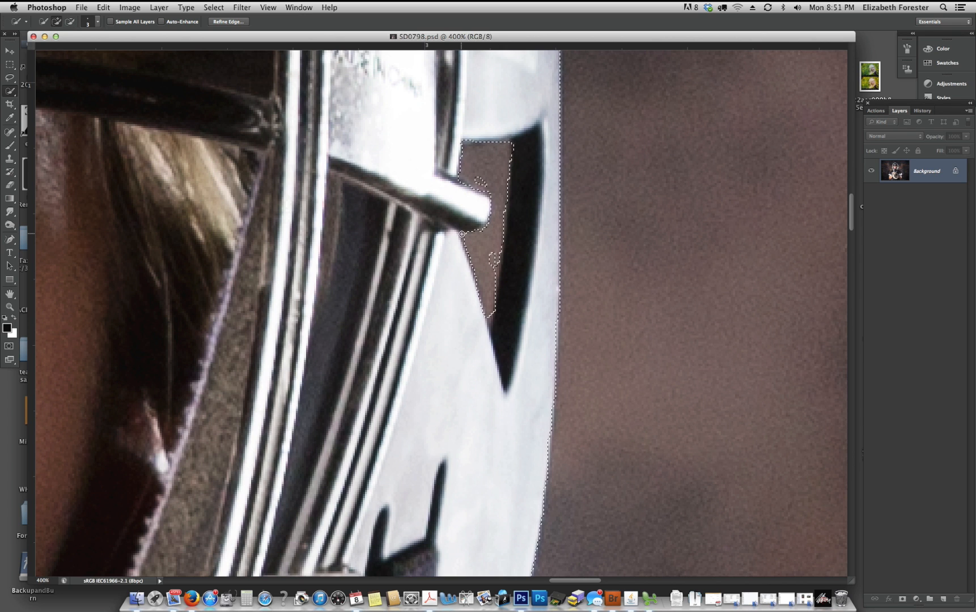
pyautogui.press('alt')
pyautogui.moveTo(485, 261); pyautogui.dragTo(498, 270)
pyautogui.press('alt')
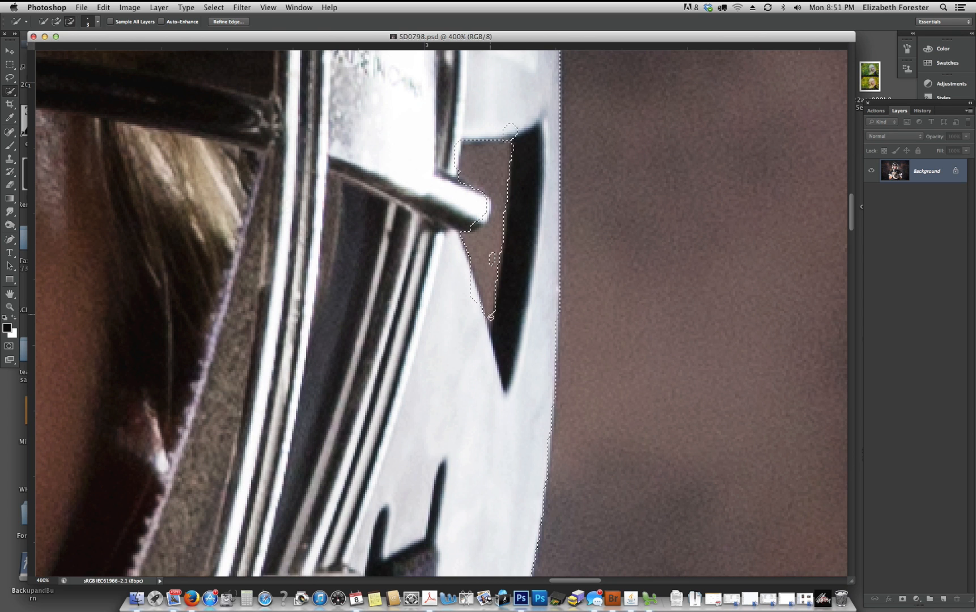
pyautogui.keyDown('alt'); pyautogui.click(494, 255); pyautogui.keyUp('alt')
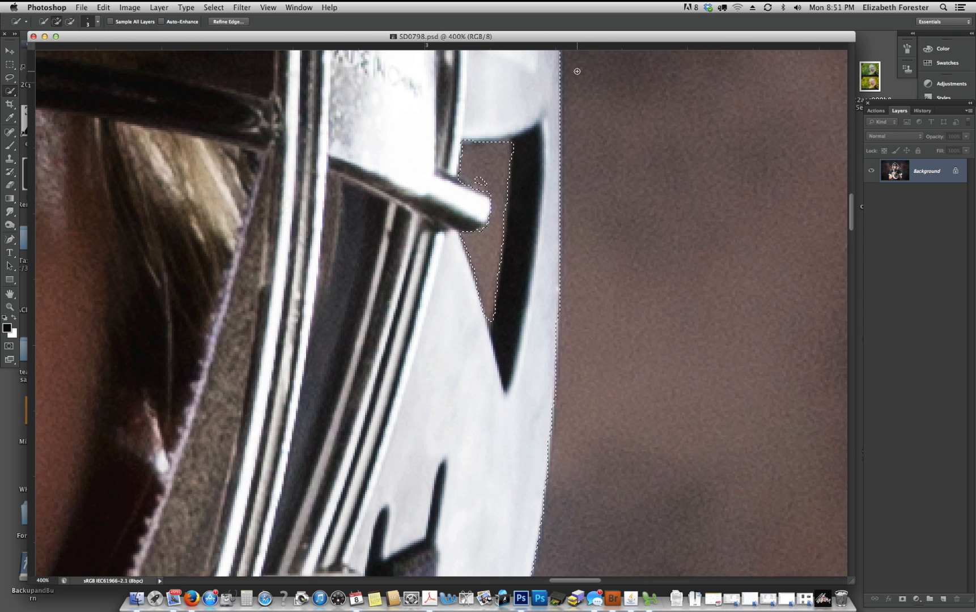
# - Clean up the selection edge above the metal bar's tip and at the upper corner of the helmet opening
pyautogui.press('alt')
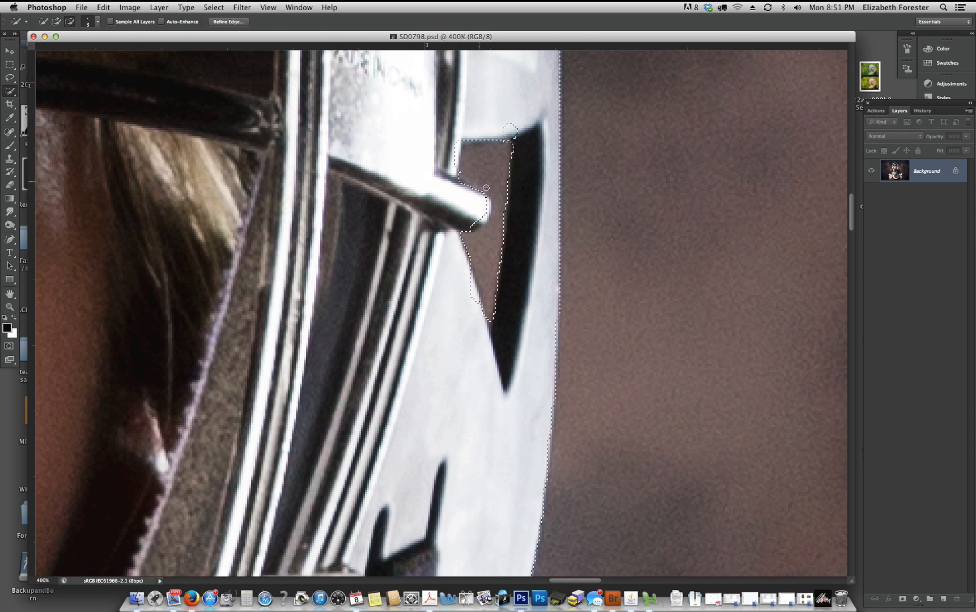
pyautogui.keyDown('alt'); pyautogui.click(501, 191); pyautogui.keyUp('alt')
pyautogui.click(477, 171)
pyautogui.press('alt')
pyautogui.keyDown('alt'); pyautogui.click(512, 129); pyautogui.keyUp('alt')
pyautogui.press('alt')
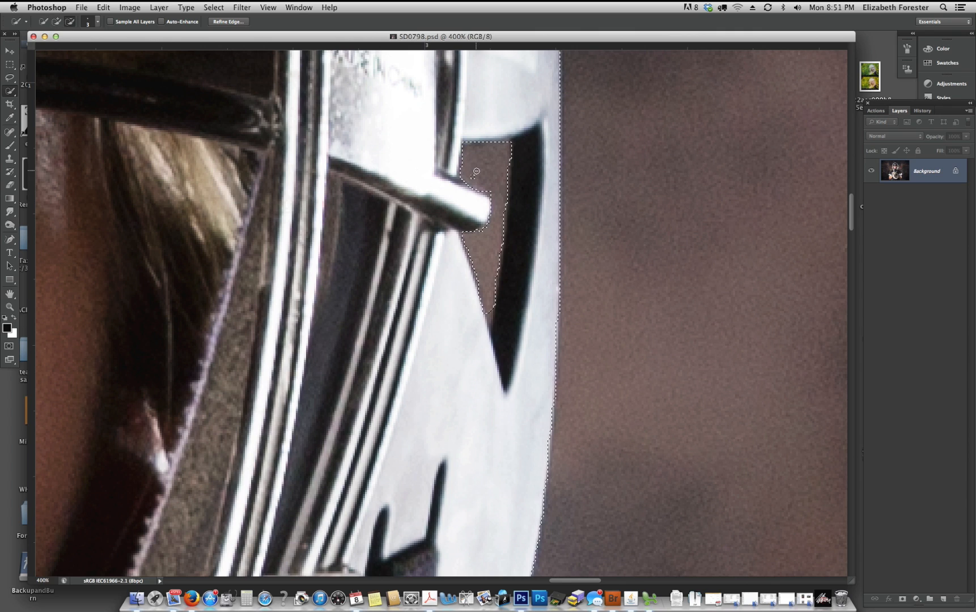
pyautogui.keyDown('alt'); pyautogui.click(510, 132); pyautogui.keyUp('alt')
# - Examine the selection outline around the helmet and the whole figure for missed or extra areas
pyautogui.press('super+minus')
pyautogui.press('super+minus')
pyautogui.press('super+minus')
pyautogui.press('super+minus')
pyautogui.press('space')
pyautogui.moveTo(554, 251); pyautogui.dragTo(640, 238)
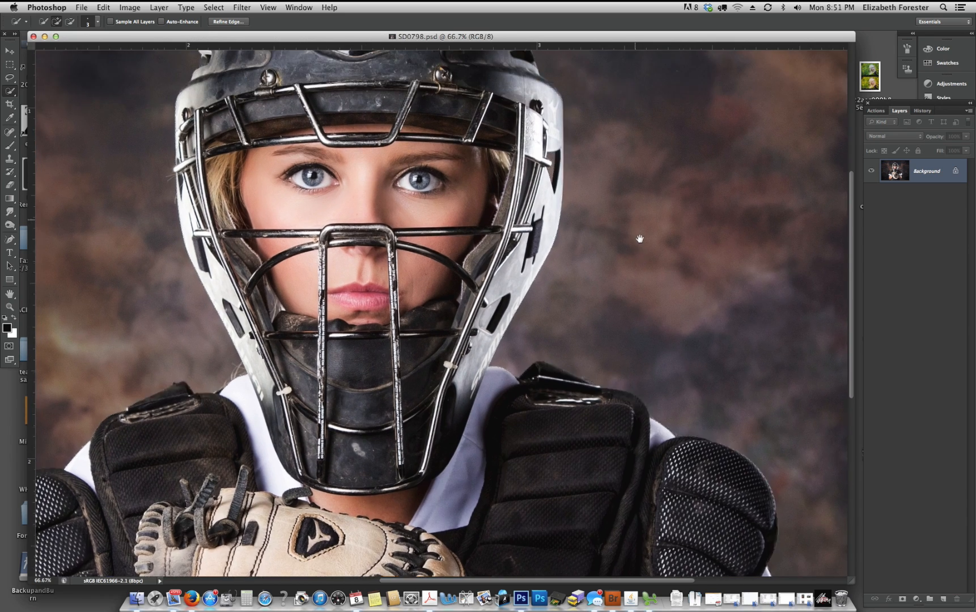
pyautogui.scroll(6, 639, 239)
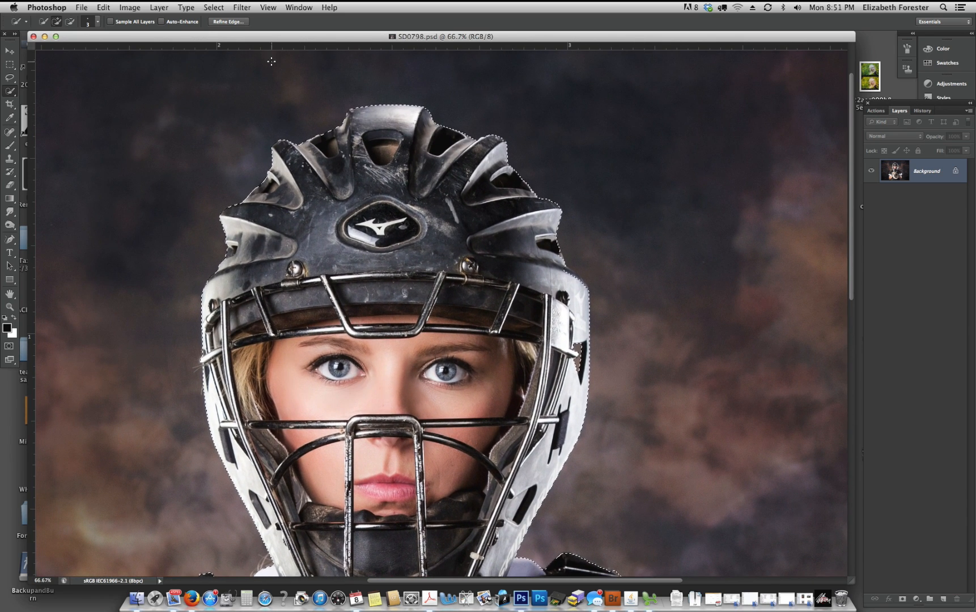
pyautogui.press('super+minus')
pyautogui.press('super+minus')
pyautogui.press('super+minus')
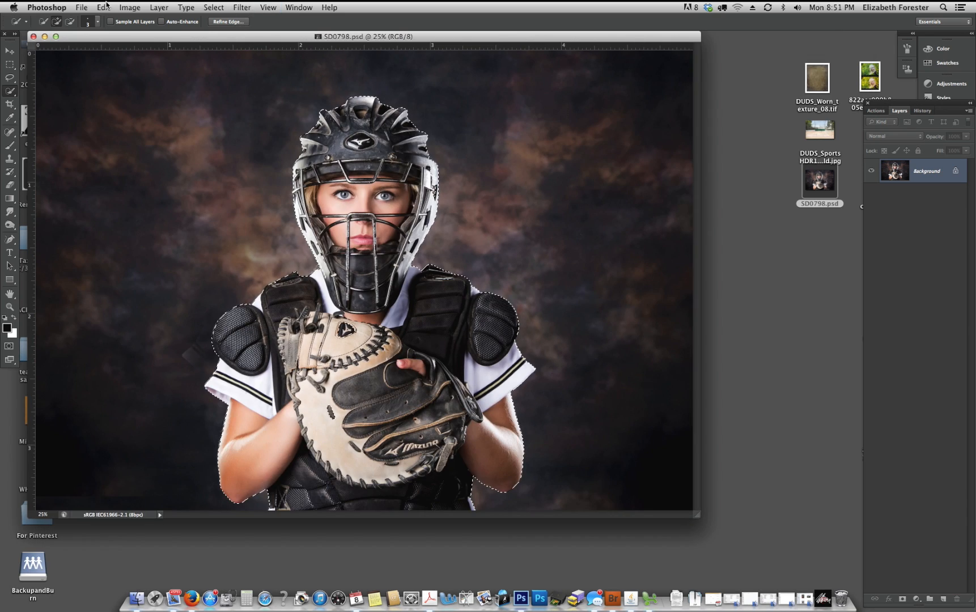
# - Open Refine Edge for the selection, try the Overlay and On Layers previews, and settle on the On Black view
pyautogui.click(226, 22)
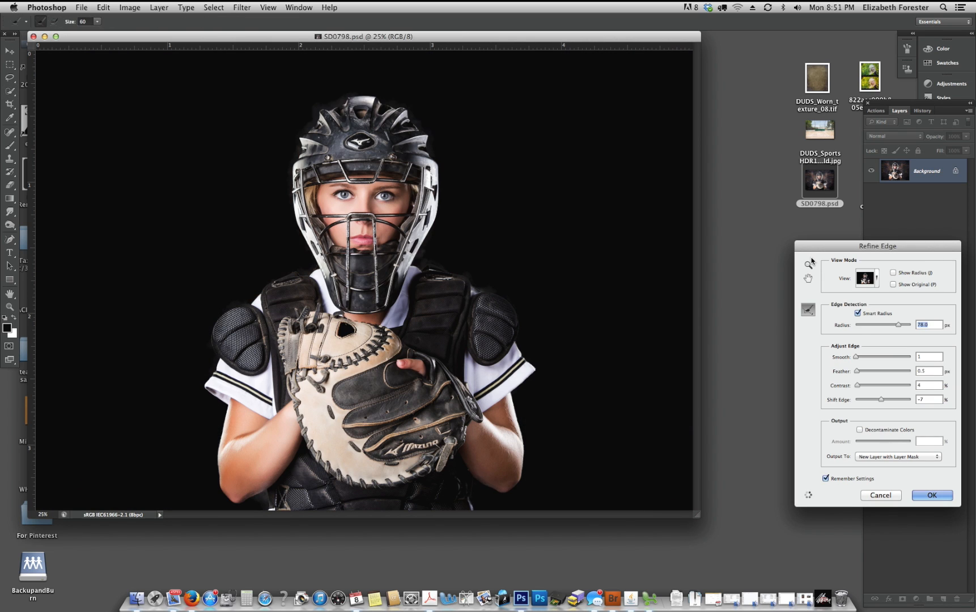
pyautogui.click(875, 280)
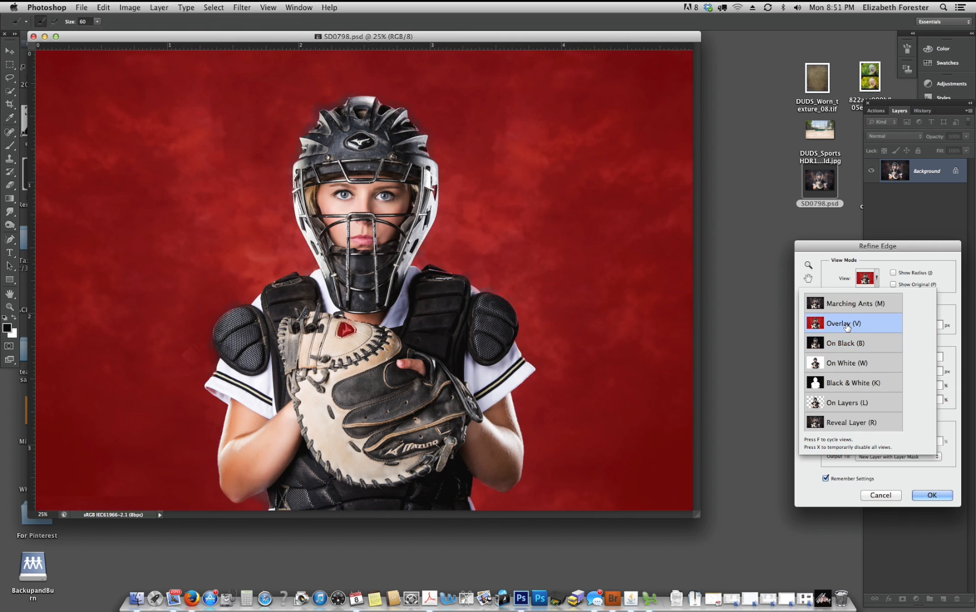
pyautogui.click(846, 326)
pyautogui.click(876, 279)
pyautogui.click(841, 403)
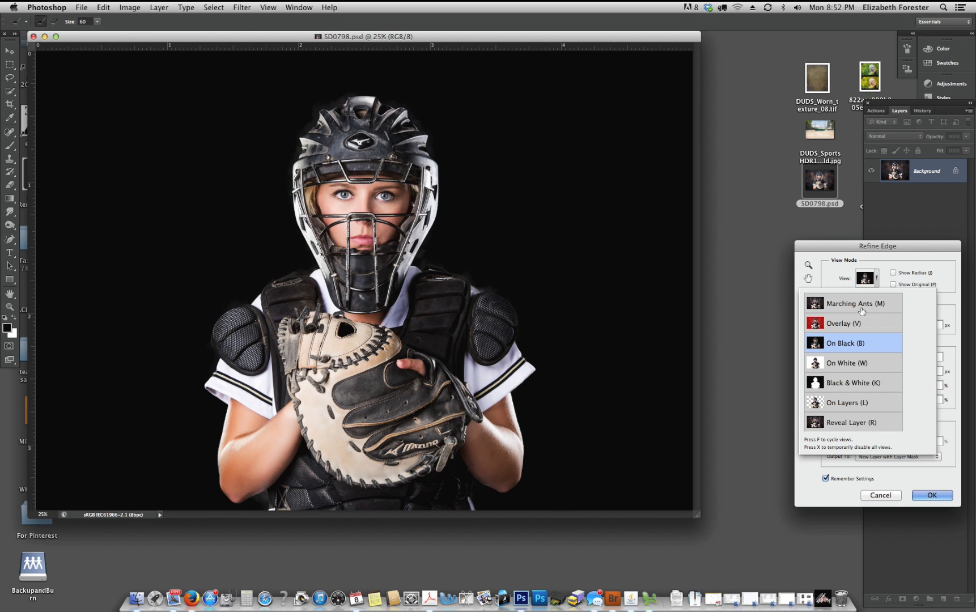
pyautogui.click(944, 293)
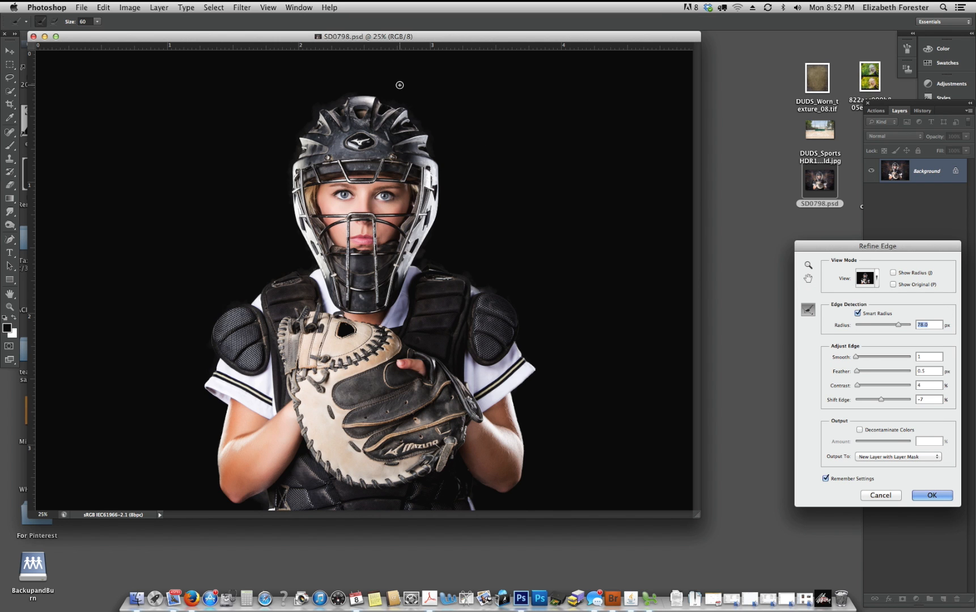
# - Brush the edge refinement over the leftover background beside the helmet's image-left jaw and above the image-left shoulder pad
pyautogui.press('super+equal')
pyautogui.press('super+equal')
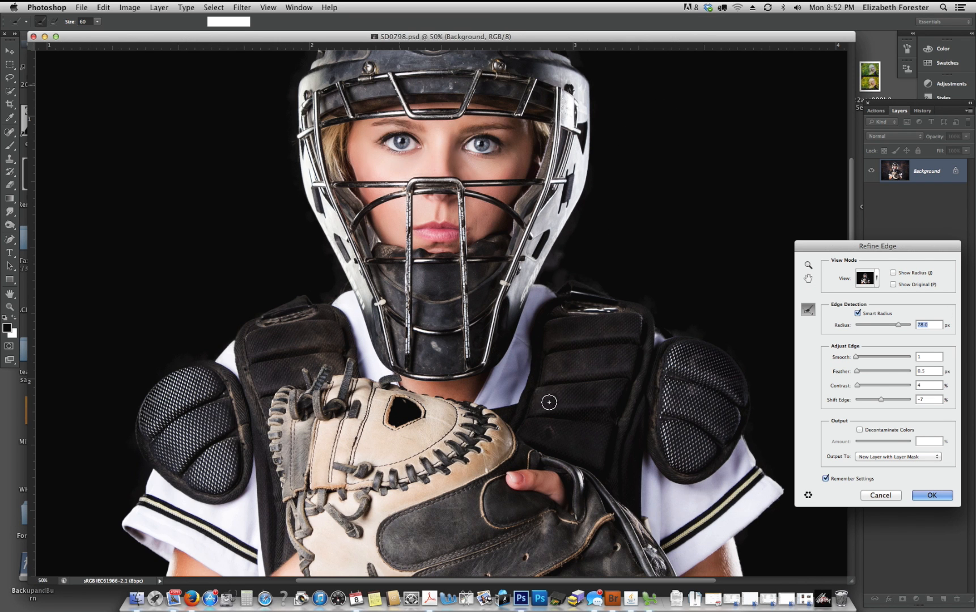
pyautogui.press('super+equal')
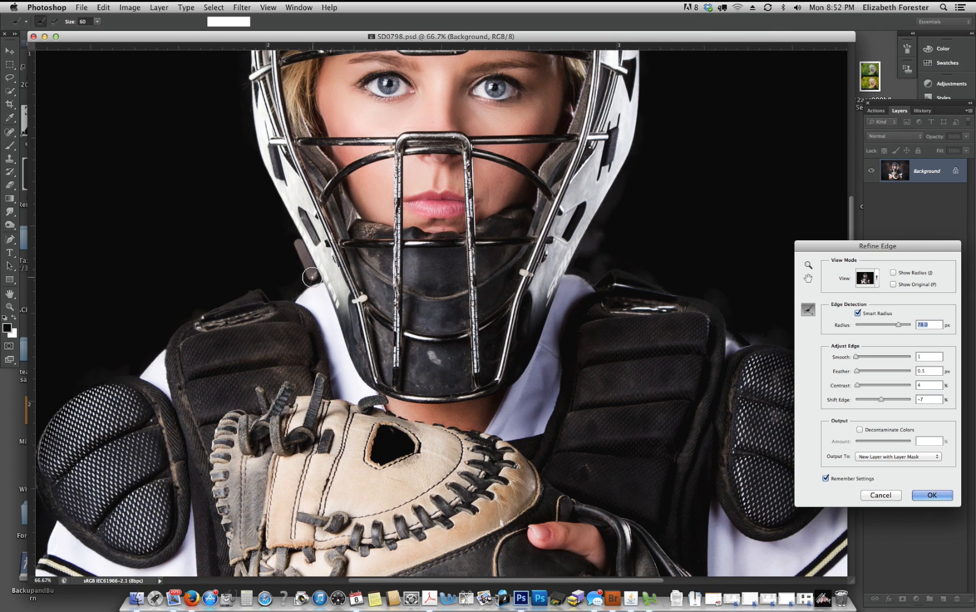
pyautogui.moveTo(312, 277)
pyautogui.mouseDown()
pyautogui.moveTo(293, 289)
pyautogui.moveTo(314, 277)
pyautogui.mouseUp()
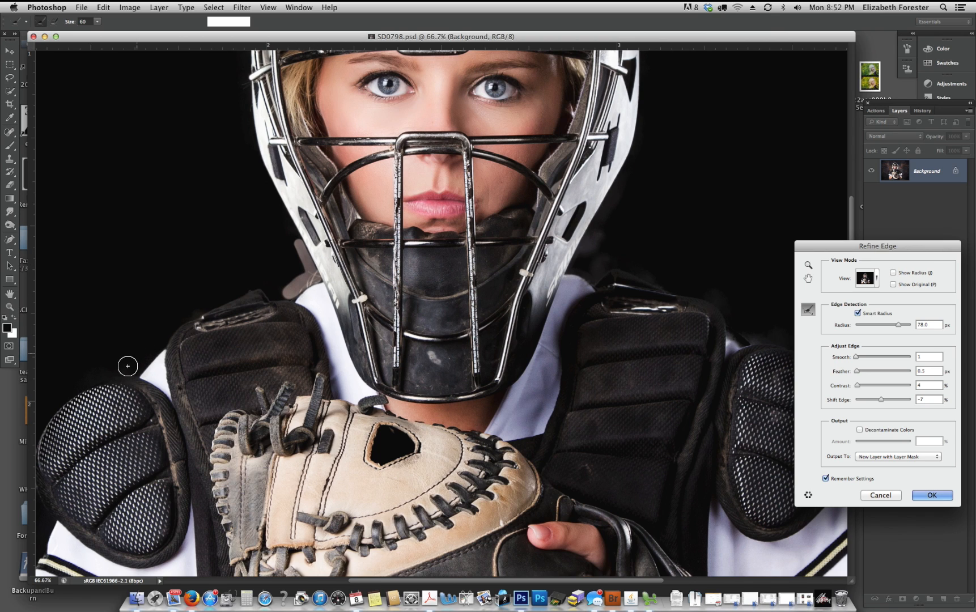
pyautogui.moveTo(129, 369)
pyautogui.mouseDown()
pyautogui.moveTo(76, 380)
pyautogui.moveTo(138, 367)
pyautogui.moveTo(170, 337)
pyautogui.mouseUp()
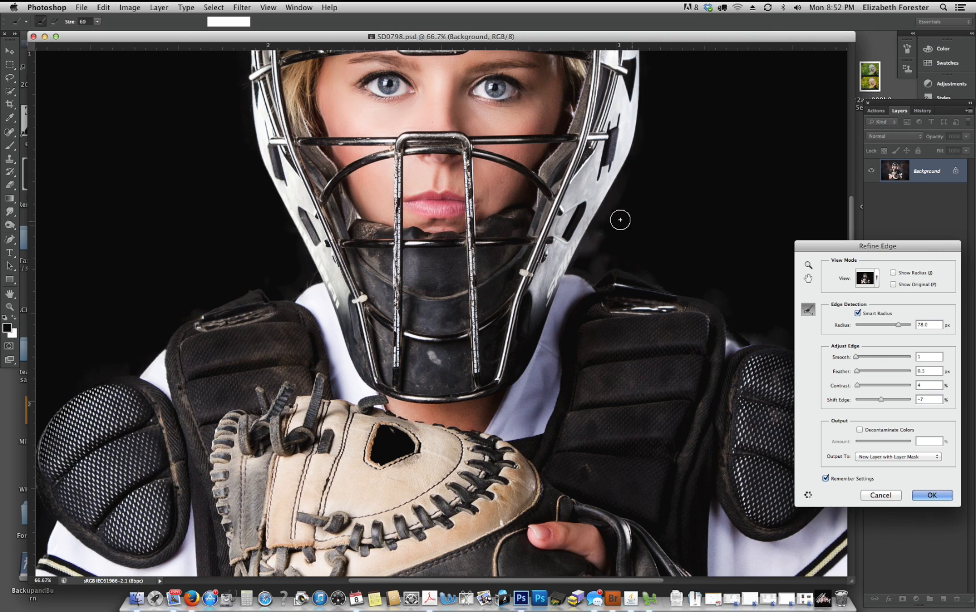
# - Brush the edge refinement along the helmet's image-right side and output the result as a new layer with layer mask
pyautogui.moveTo(628, 171); pyautogui.dragTo(590, 248)
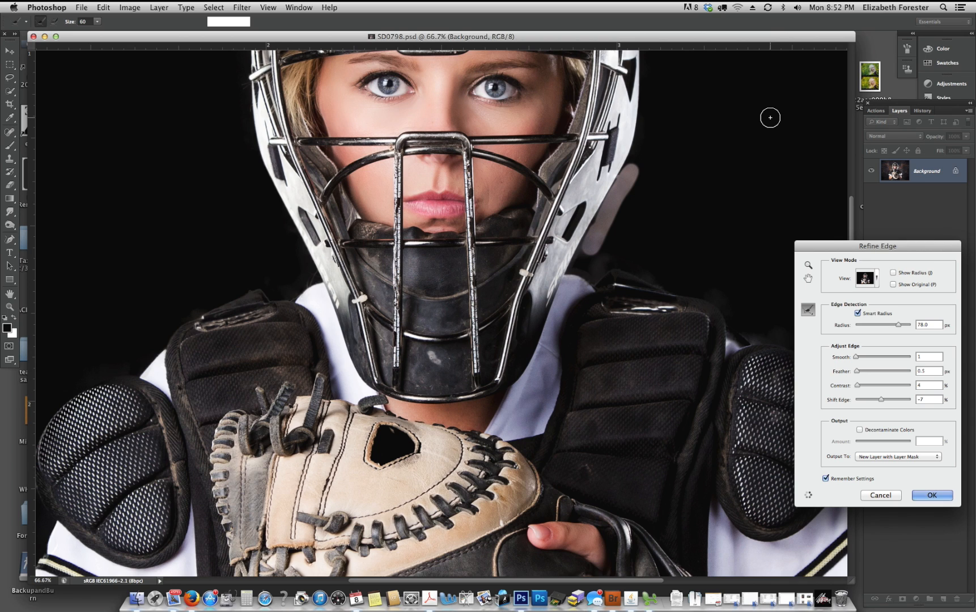
pyautogui.moveTo(613, 217); pyautogui.dragTo(621, 202)
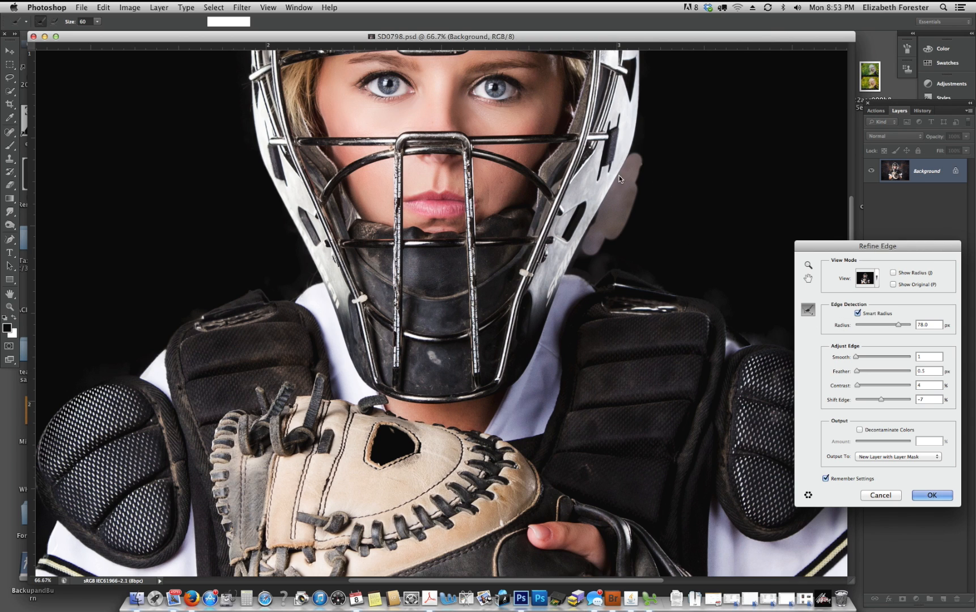
pyautogui.click(932, 495)
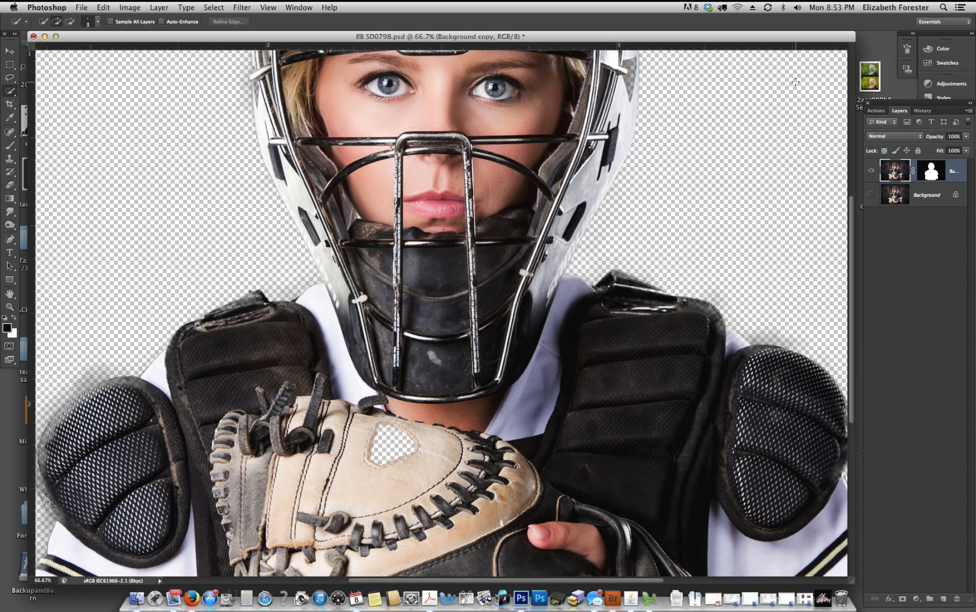
# - Paint black on the layer mask over the leftover background below the image-left elbow with a soft 800 px brush at 0% hardness
pyautogui.press('super+minus')
pyautogui.press('super+minus')
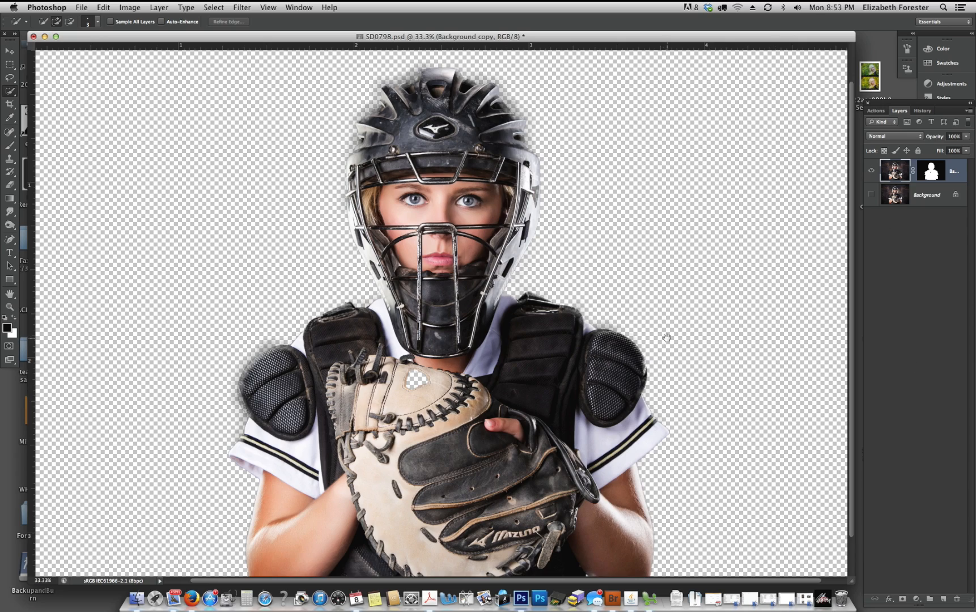
pyautogui.moveTo(666, 337); pyautogui.dragTo(738, 218)
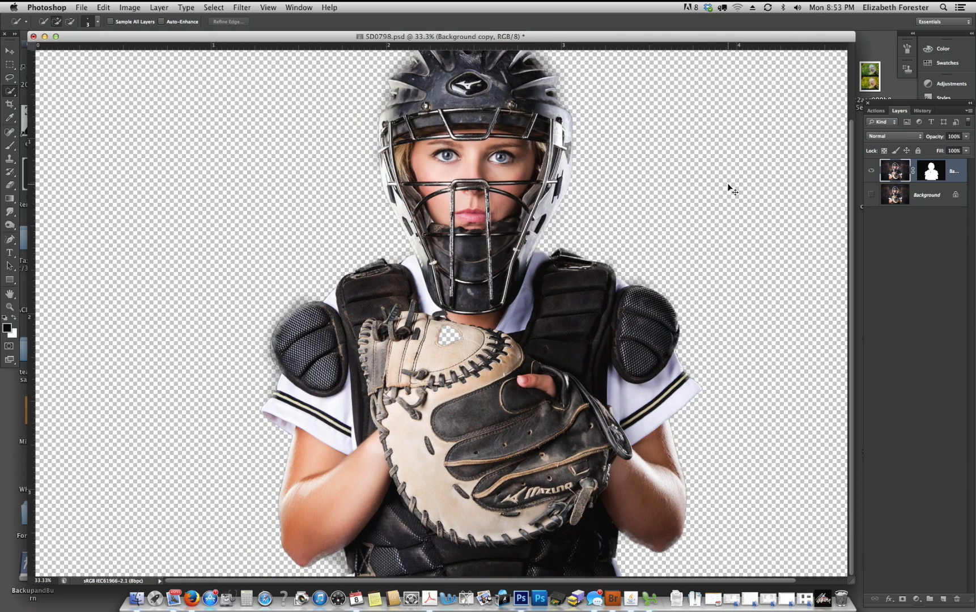
pyautogui.moveTo(508, 374); pyautogui.dragTo(553, 262)
pyautogui.press('super+plus')
pyautogui.press('super+plus')
pyautogui.press('super+plus')
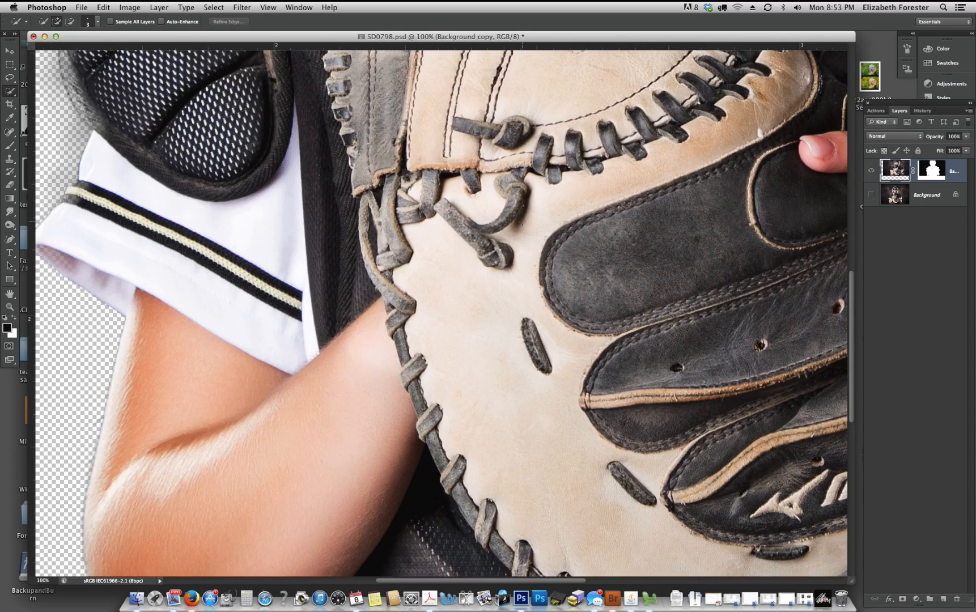
pyautogui.moveTo(490, 272); pyautogui.dragTo(583, 65)
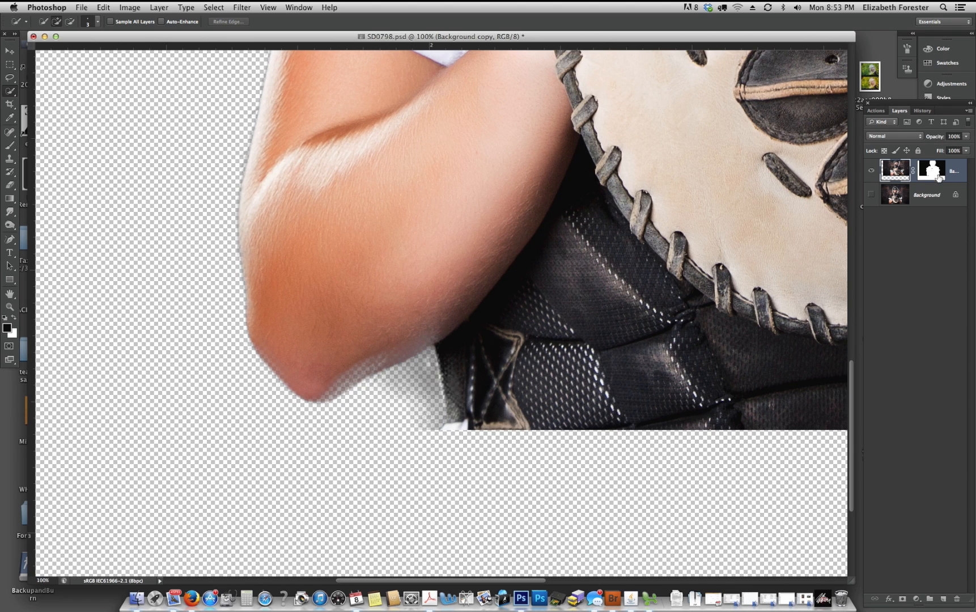
pyautogui.click(936, 175)
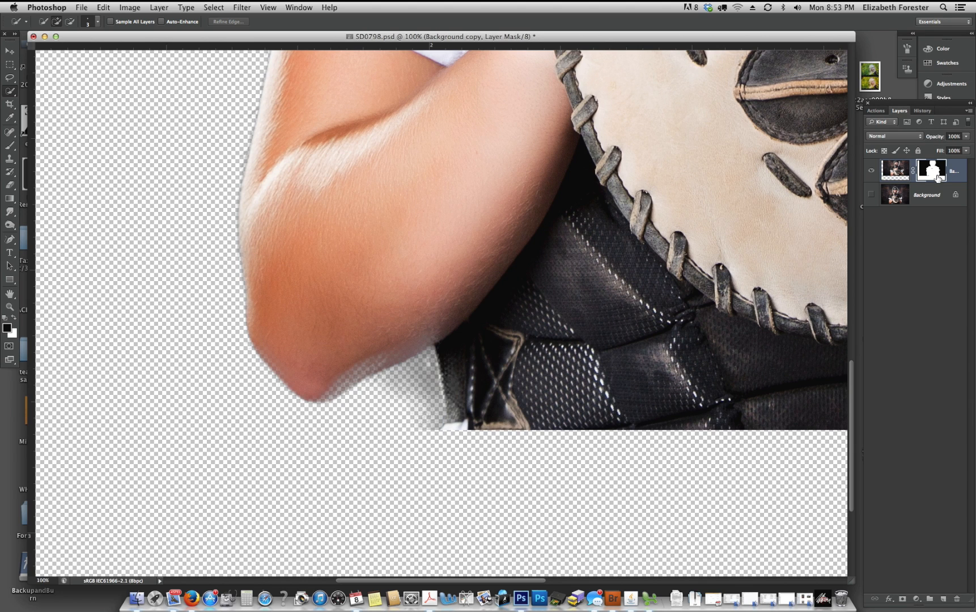
pyautogui.click(10, 145)
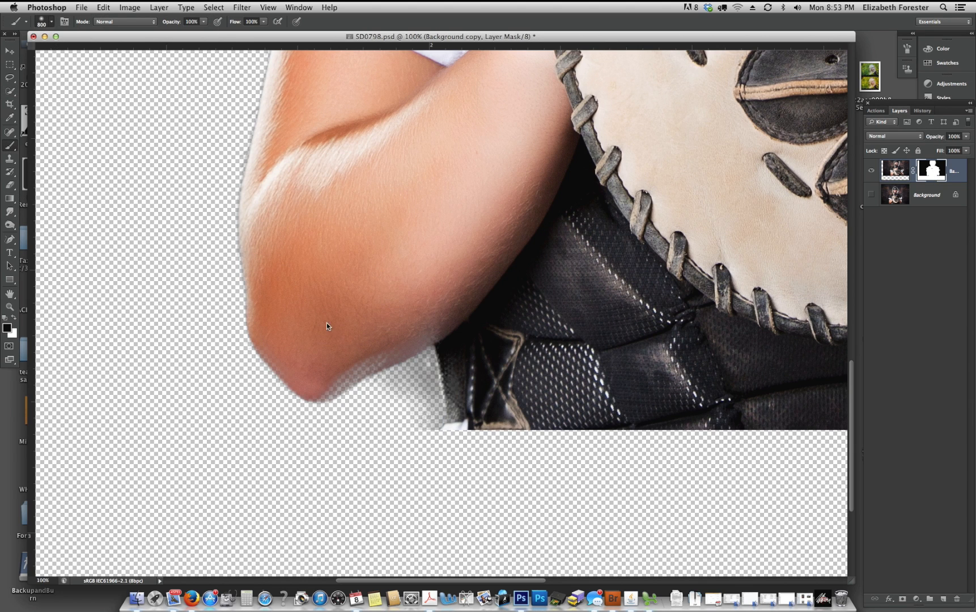
pyautogui.rightClick(309, 251)
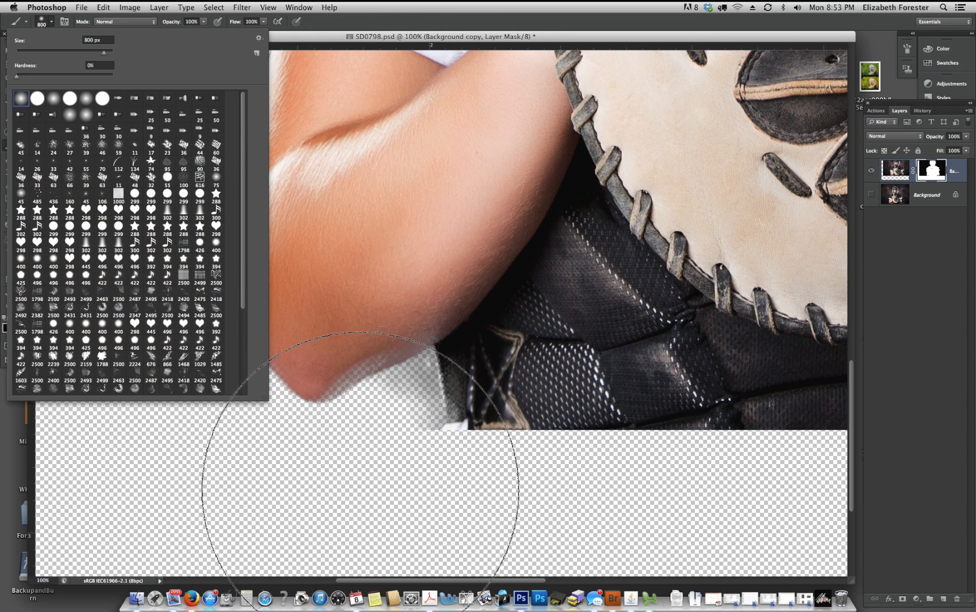
pyautogui.moveTo(379, 489)
pyautogui.mouseDown()
pyautogui.moveTo(430, 269)
pyautogui.moveTo(451, 244)
pyautogui.mouseUp()
# - Shrink the soft brush and paint white on the mask to restore the image-left elbow and the lower edge of its forearm
pyautogui.press('[')
pyautogui.press('[')
pyautogui.press('[')
pyautogui.press('[')
pyautogui.press('[')
pyautogui.press('[')
pyautogui.press('[')
pyautogui.press('[')
pyautogui.press('[')
pyautogui.press('[')
pyautogui.press('[')
pyautogui.press('[')
pyautogui.press('[')
pyautogui.press('[')
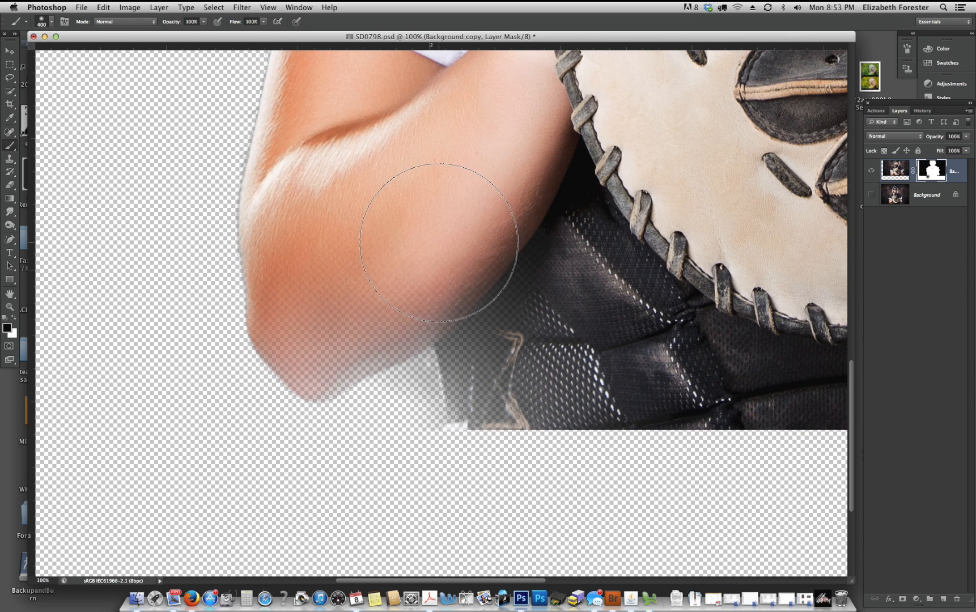
pyautogui.press('[')
pyautogui.press('[')
pyautogui.press('[')
pyautogui.press('x')
pyautogui.moveTo(347, 366)
pyautogui.mouseDown()
pyautogui.moveTo(440, 313)
pyautogui.moveTo(427, 332)
pyautogui.mouseUp()
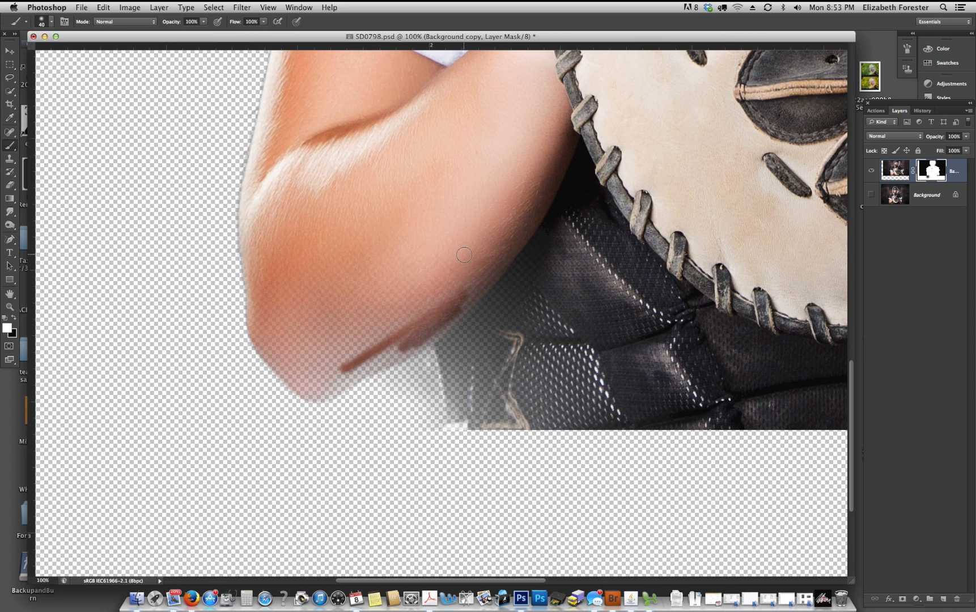
pyautogui.moveTo(468, 264)
pyautogui.mouseDown()
pyautogui.moveTo(422, 316)
pyautogui.moveTo(390, 333)
pyautogui.moveTo(457, 298)
pyautogui.moveTo(344, 350)
pyautogui.moveTo(327, 339)
pyautogui.moveTo(293, 363)
pyautogui.moveTo(315, 379)
pyautogui.moveTo(401, 334)
pyautogui.moveTo(313, 378)
pyautogui.moveTo(271, 329)
pyautogui.moveTo(342, 295)
pyautogui.moveTo(358, 317)
pyautogui.moveTo(359, 305)
pyautogui.moveTo(337, 303)
pyautogui.moveTo(267, 329)
pyautogui.moveTo(265, 260)
pyautogui.moveTo(261, 338)
pyautogui.mouseUp()
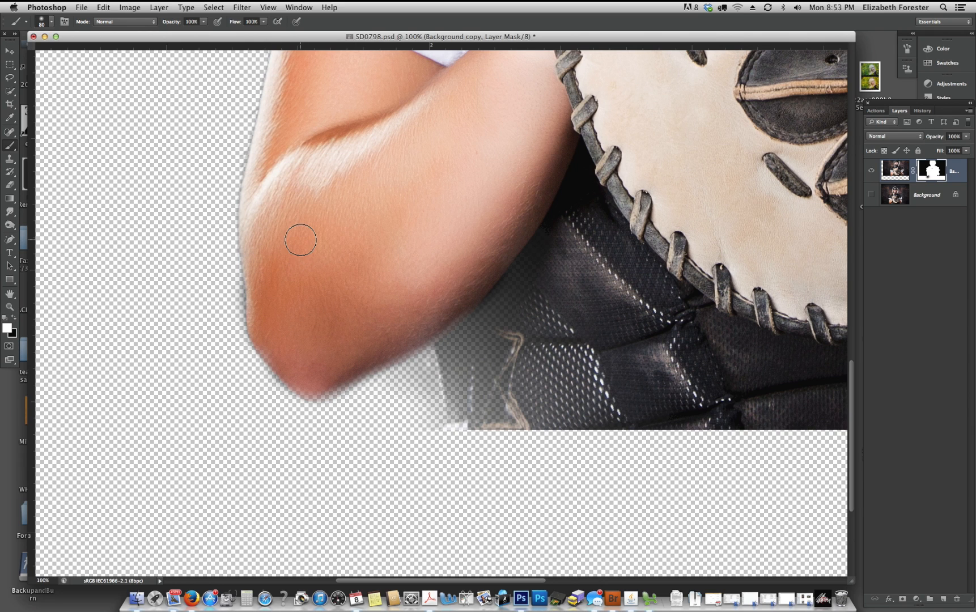
# - Paint black on the mask along the outer edge of the image-left elbow with a smaller brush
pyautogui.press('x')
pyautogui.press('[')
pyautogui.press('[')
pyautogui.press('[')
pyautogui.press('[')
pyautogui.moveTo(235, 262); pyautogui.dragTo(233, 307)
# - Paint white on the mask to restore the chest protector beside the image-left forearm and the lower edge of the image-right forearm
pyautogui.moveTo(489, 331)
pyautogui.mouseDown()
pyautogui.moveTo(467, 361)
pyautogui.moveTo(461, 330)
pyautogui.moveTo(448, 342)
pyautogui.moveTo(469, 405)
pyautogui.moveTo(500, 306)
pyautogui.moveTo(456, 410)
pyautogui.moveTo(507, 417)
pyautogui.moveTo(465, 422)
pyautogui.moveTo(482, 328)
pyautogui.moveTo(519, 272)
pyautogui.moveTo(500, 275)
pyautogui.moveTo(486, 318)
pyautogui.moveTo(518, 290)
pyautogui.moveTo(563, 206)
pyautogui.mouseUp()
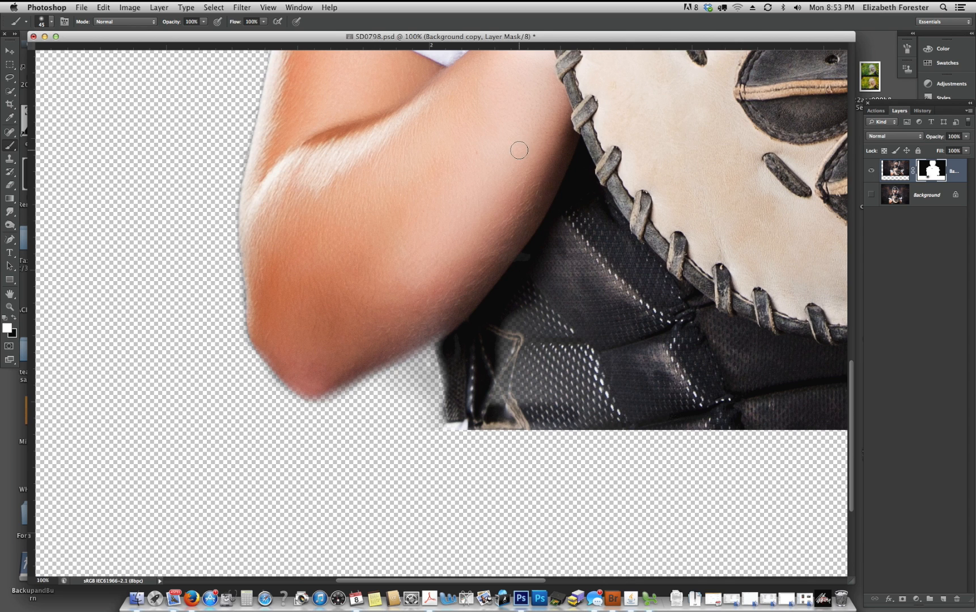
pyautogui.press('super+minus')
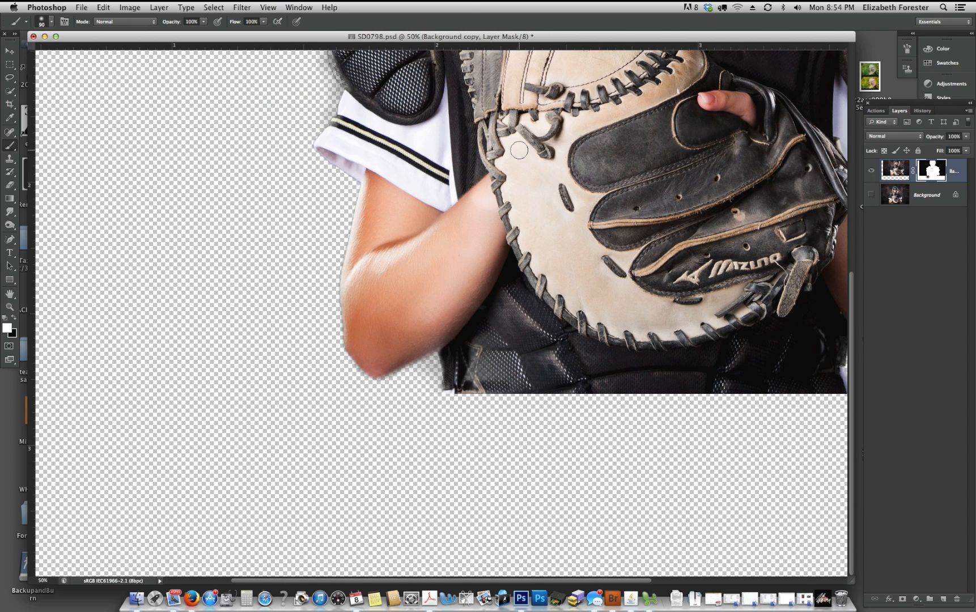
pyautogui.moveTo(492, 339)
pyautogui.mouseDown()
pyautogui.moveTo(474, 372)
pyautogui.moveTo(541, 382)
pyautogui.moveTo(559, 368)
pyautogui.mouseUp()
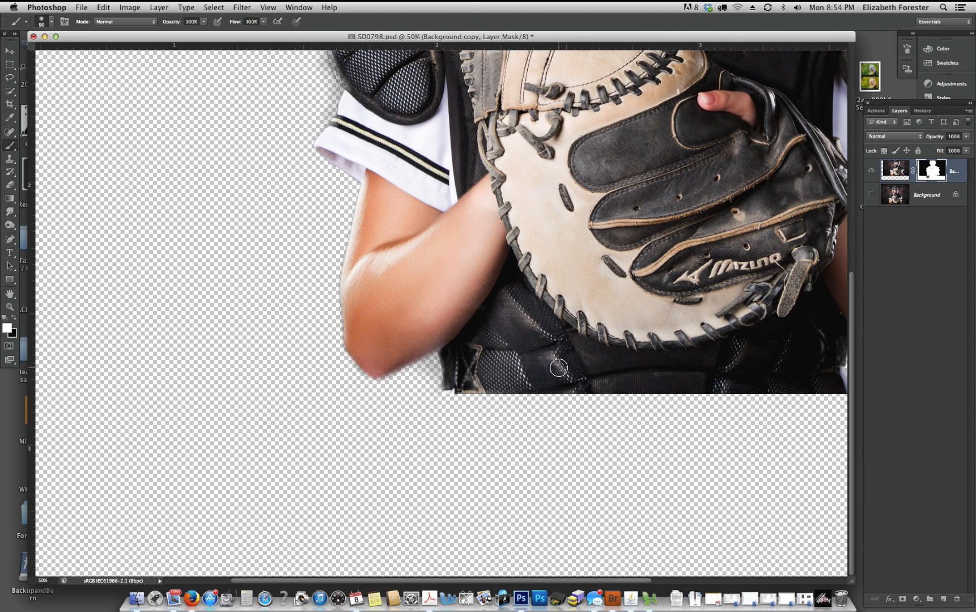
pyautogui.hscroll(8, 559, 368)
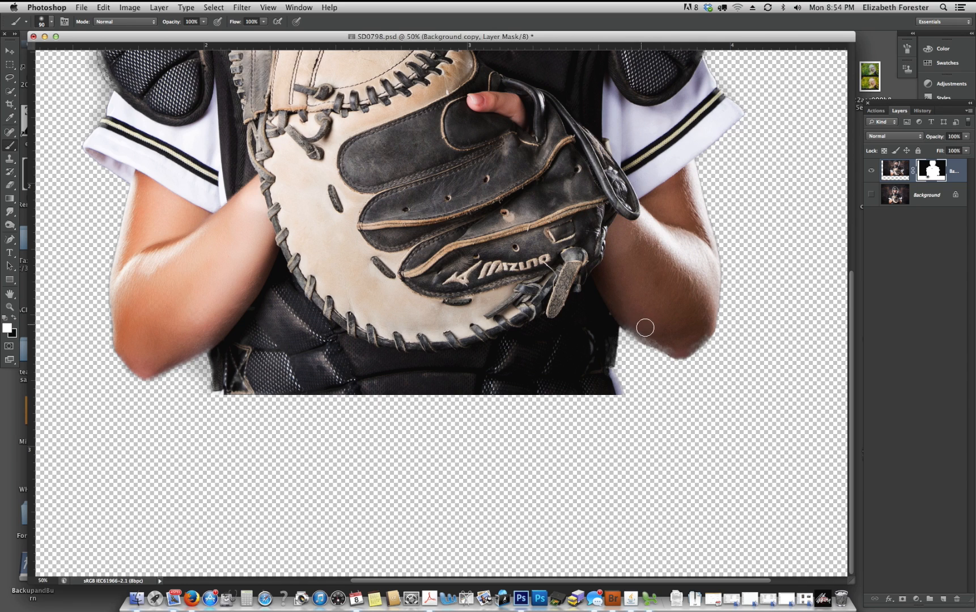
pyautogui.moveTo(645, 328)
pyautogui.mouseDown()
pyautogui.moveTo(634, 325)
pyautogui.moveTo(676, 343)
pyautogui.moveTo(696, 334)
pyautogui.mouseUp()
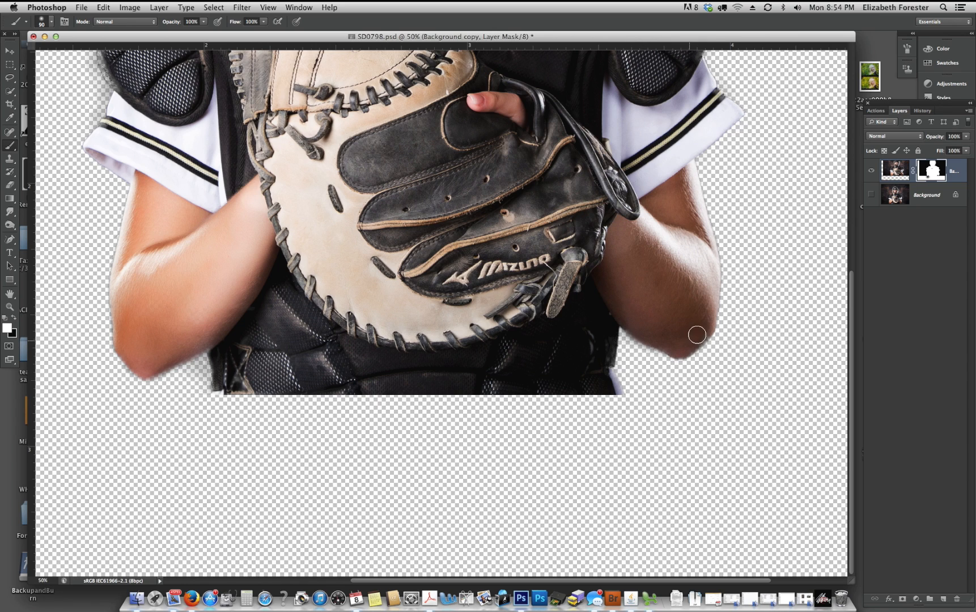
# - Paint white on the mask along the image-left shoulder pad and the top of the image-right shoulder strap with a 90 px brush
pyautogui.scroll(10, 554, 245)
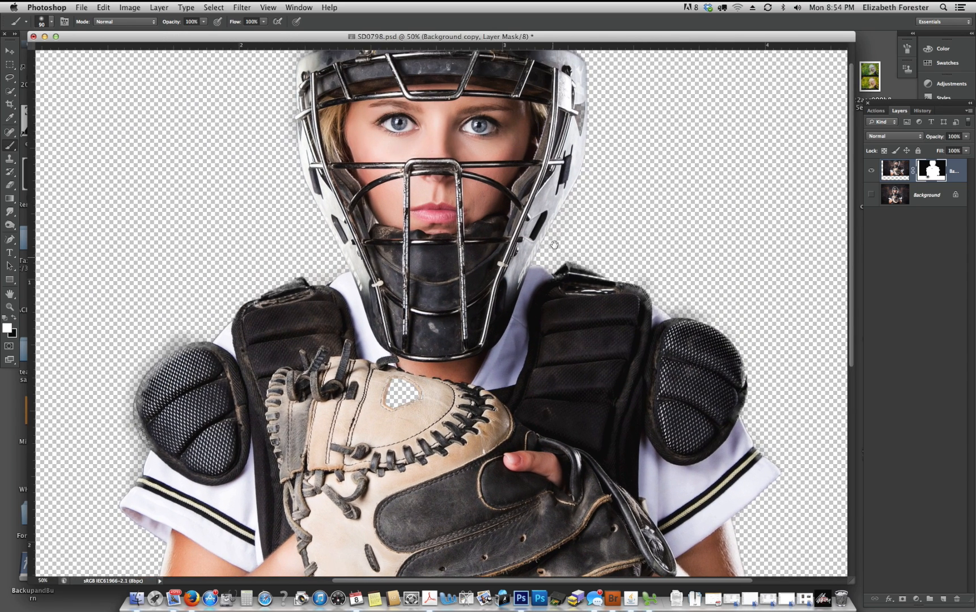
pyautogui.moveTo(554, 245); pyautogui.dragTo(558, 243)
pyautogui.moveTo(202, 352)
pyautogui.mouseDown()
pyautogui.moveTo(177, 361)
pyautogui.moveTo(156, 395)
pyautogui.moveTo(166, 369)
pyautogui.moveTo(151, 384)
pyautogui.moveTo(199, 344)
pyautogui.mouseUp()
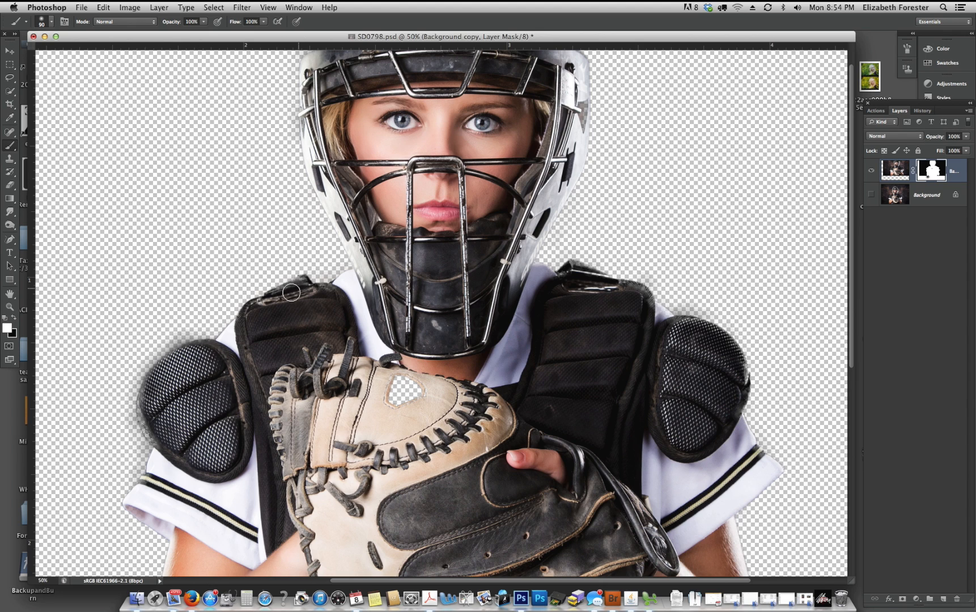
pyautogui.moveTo(162, 390)
pyautogui.mouseDown()
pyautogui.moveTo(151, 419)
pyautogui.moveTo(149, 401)
pyautogui.moveTo(159, 438)
pyautogui.moveTo(154, 395)
pyautogui.moveTo(175, 362)
pyautogui.moveTo(201, 348)
pyautogui.moveTo(174, 363)
pyautogui.moveTo(151, 401)
pyautogui.mouseUp()
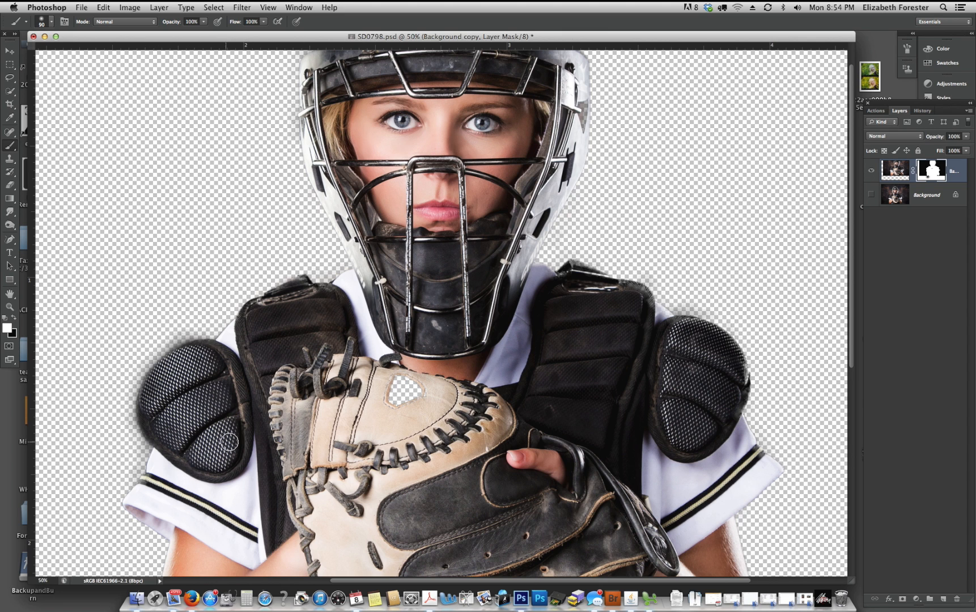
pyautogui.scroll(2, 490, 165)
pyautogui.hscroll(1, 490, 164)
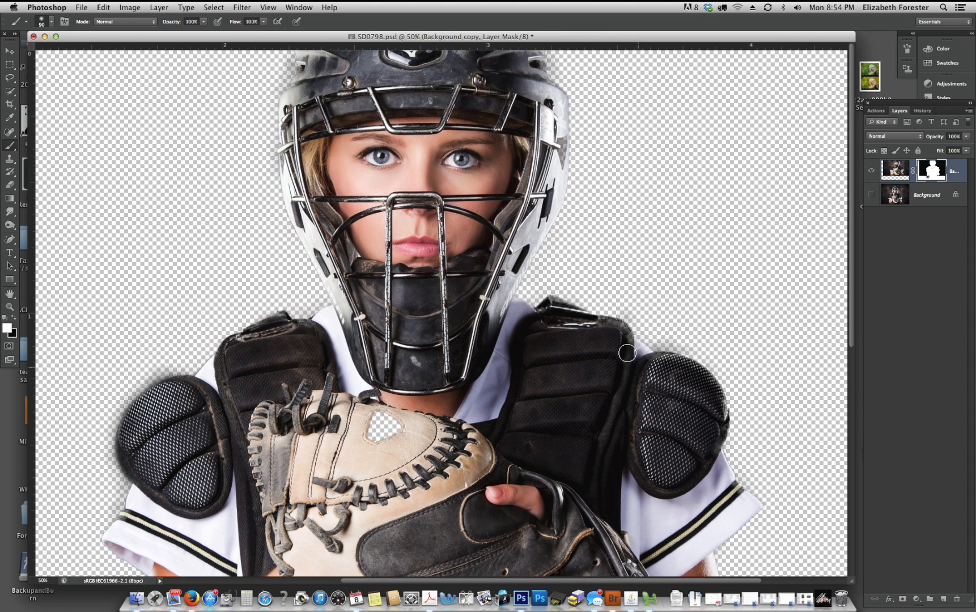
pyautogui.moveTo(602, 330); pyautogui.dragTo(558, 311)
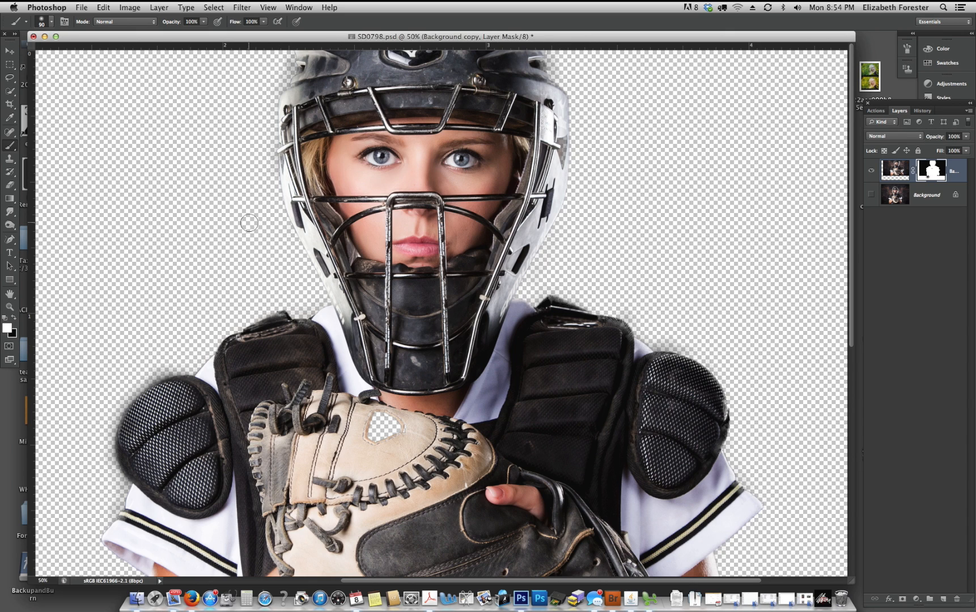
# - Reduce the mask brush to 30 px
pyautogui.press('x')
pyautogui.press('x')
pyautogui.press('[')
pyautogui.press('[')
pyautogui.press('[')
pyautogui.press('[')
pyautogui.press('[')
pyautogui.moveTo(173, 369); pyautogui.dragTo(168, 373)
pyautogui.press('super+z')
pyautogui.press('x')
pyautogui.moveTo(183, 372)
pyautogui.mouseDown()
pyautogui.moveTo(151, 387)
pyautogui.moveTo(194, 372)
pyautogui.moveTo(151, 379)
pyautogui.moveTo(178, 370)
pyautogui.moveTo(130, 396)
pyautogui.moveTo(110, 448)
pyautogui.moveTo(117, 411)
pyautogui.moveTo(119, 459)
pyautogui.moveTo(174, 408)
pyautogui.moveTo(123, 442)
pyautogui.moveTo(112, 438)
pyautogui.moveTo(110, 457)
pyautogui.moveTo(126, 484)
pyautogui.moveTo(121, 508)
pyautogui.moveTo(107, 448)
pyautogui.mouseUp()
pyautogui.press('x')
pyautogui.press('super+z')
pyautogui.press('x')
pyautogui.press('super+z')
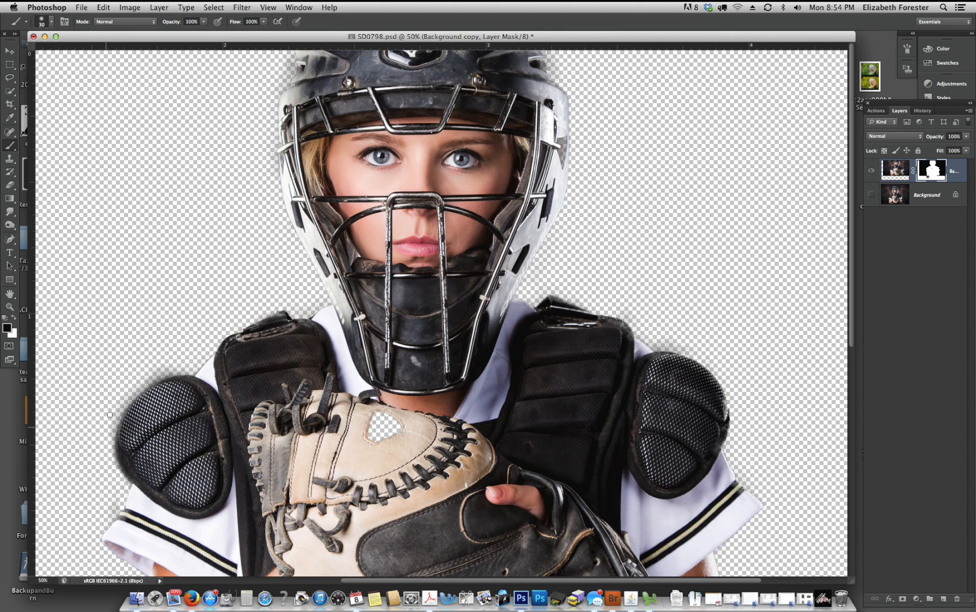
# - Paint black on the mask over the leftover dark halo around the outer edge of the image-left shoulder pad
pyautogui.moveTo(166, 367)
pyautogui.mouseDown()
pyautogui.moveTo(125, 400)
pyautogui.moveTo(148, 380)
pyautogui.moveTo(112, 433)
pyautogui.moveTo(123, 480)
pyautogui.moveTo(110, 514)
pyautogui.mouseUp()
pyautogui.hscroll(2, 446, 125)
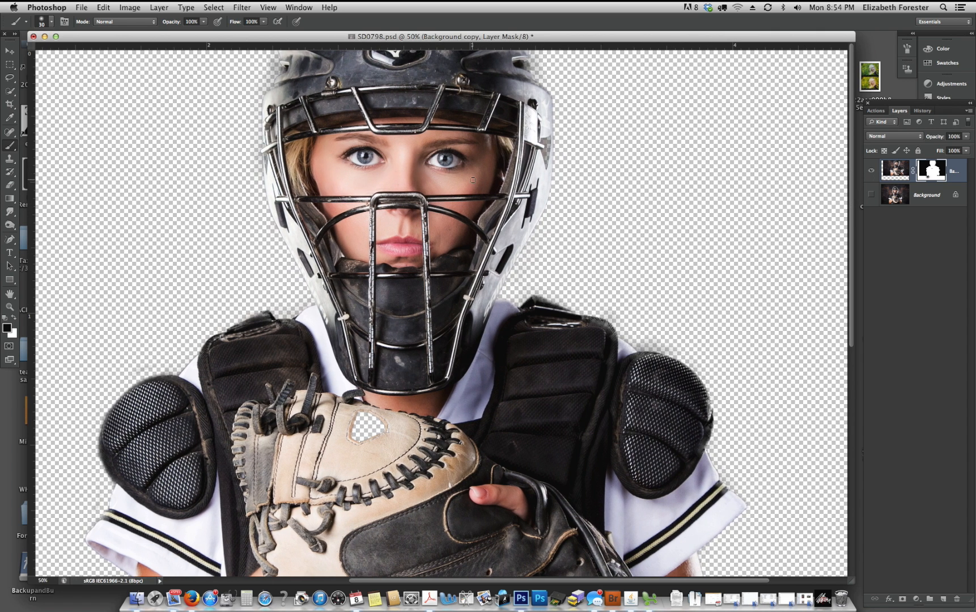
pyautogui.hscroll(-3, 473, 181)
# - Move the masked catcher layer down and toward image-left so the whole helmet lies inside the canvas
pyautogui.press('super+minus')
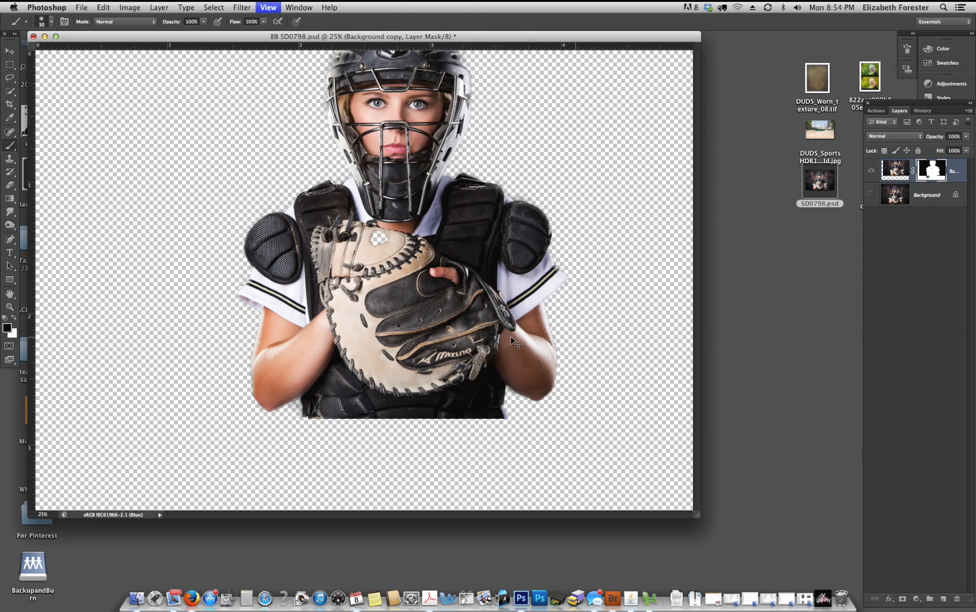
pyautogui.press('v')
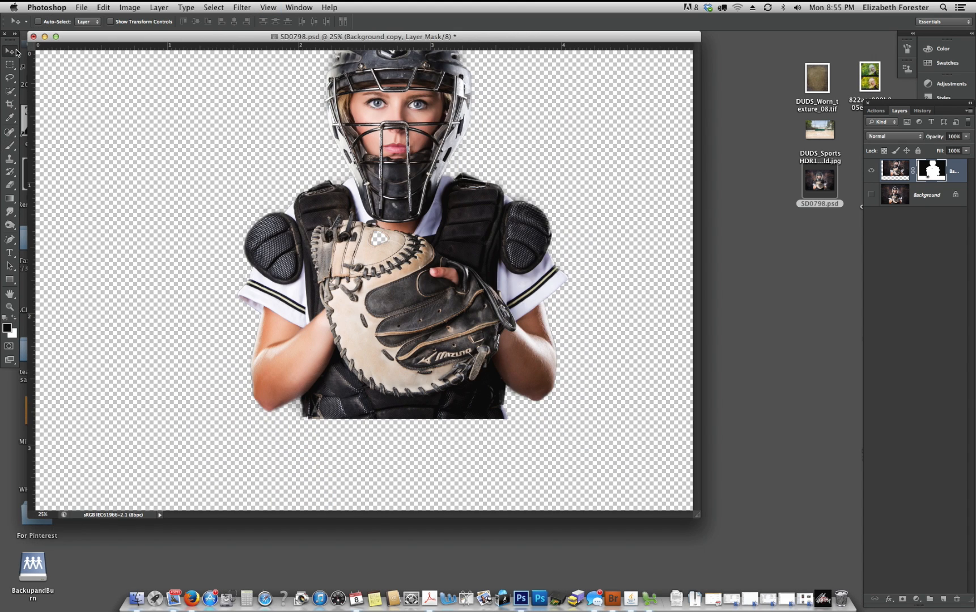
pyautogui.moveTo(405, 170); pyautogui.dragTo(362, 240)
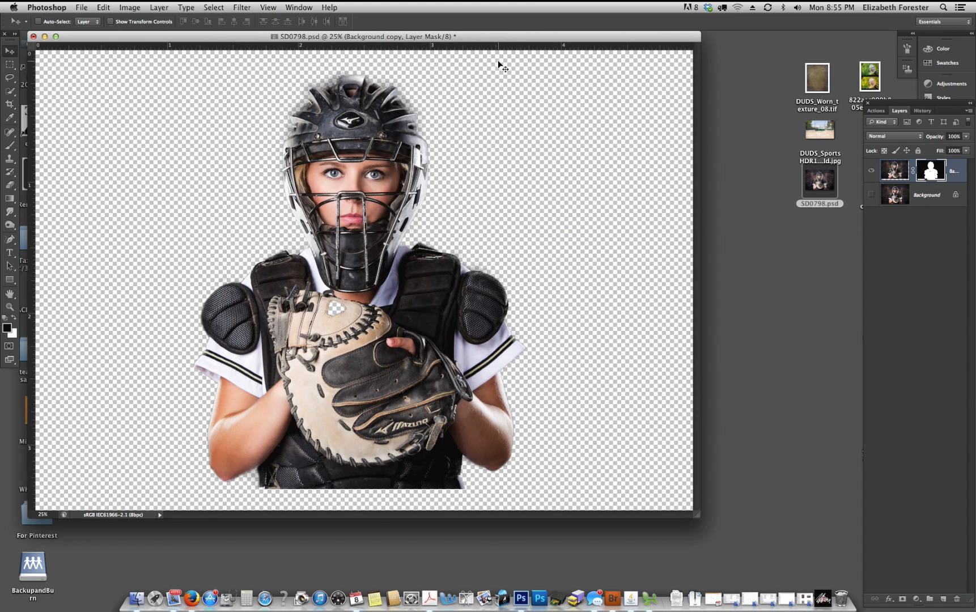
# - Open DUDS_SportsHDR1_SoftballField.jpg and shift its window so that the SD0798.psd window stays reachable
pyautogui.click(842, 132)
pyautogui.doubleClick(819, 131)
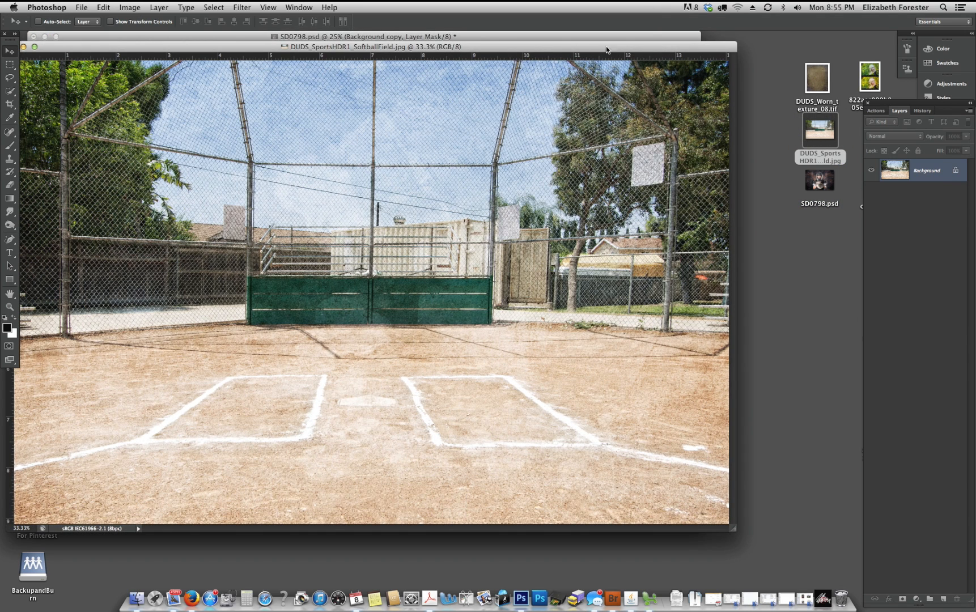
pyautogui.moveTo(432, 47); pyautogui.dragTo(474, 93)
# - Arrange SD0798.psd beside the softball field document and copy the masked catcher layer into the field image
pyautogui.click(421, 52)
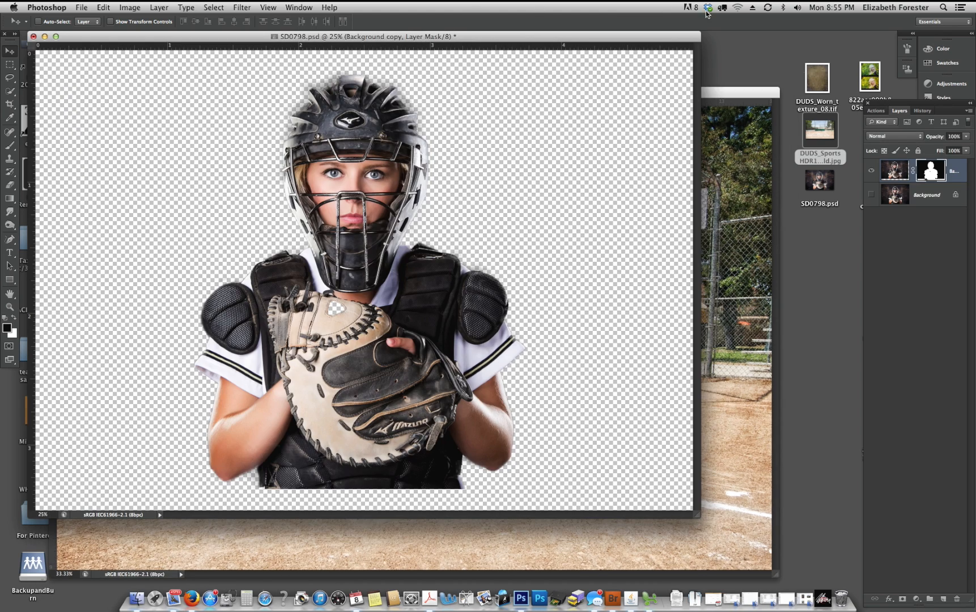
pyautogui.moveTo(165, 38); pyautogui.dragTo(328, 60)
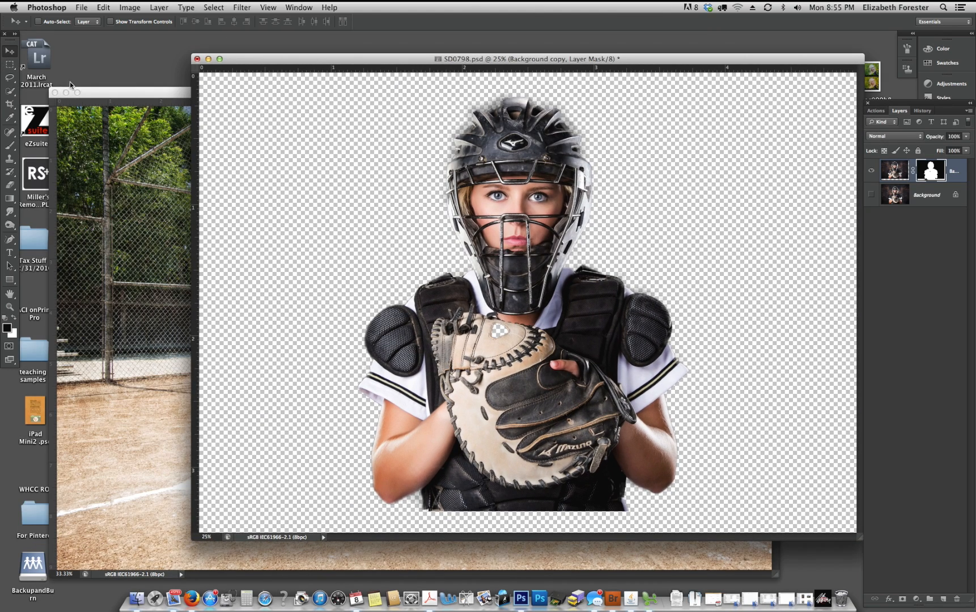
pyautogui.moveTo(381, 60); pyautogui.dragTo(451, 62)
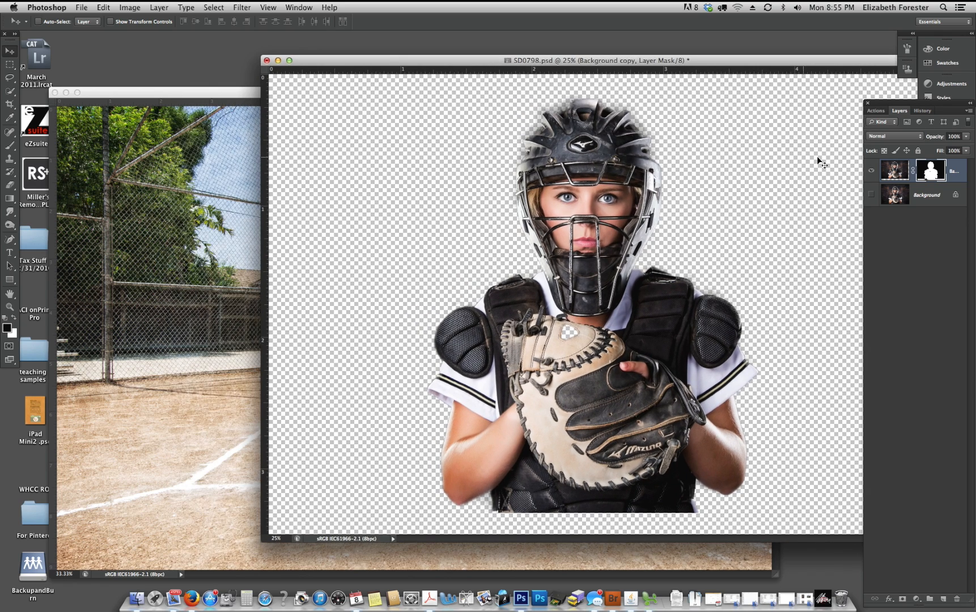
pyautogui.moveTo(817, 155); pyautogui.dragTo(169, 290)
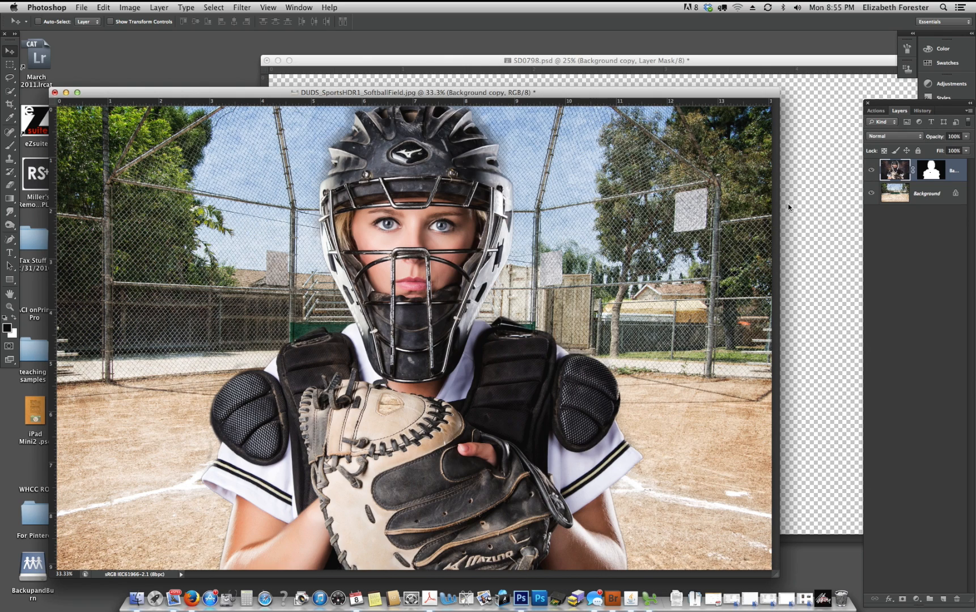
# - Enlarge the field document's window and scale the catcher layer down to about 91.5% with Free Transform
pyautogui.press('super+minus')
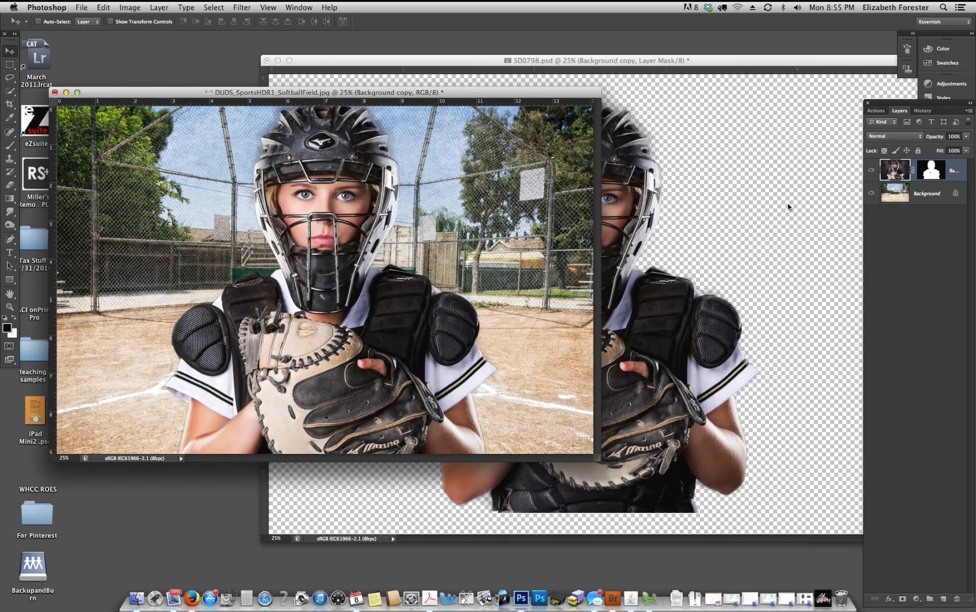
pyautogui.moveTo(593, 460); pyautogui.dragTo(815, 545)
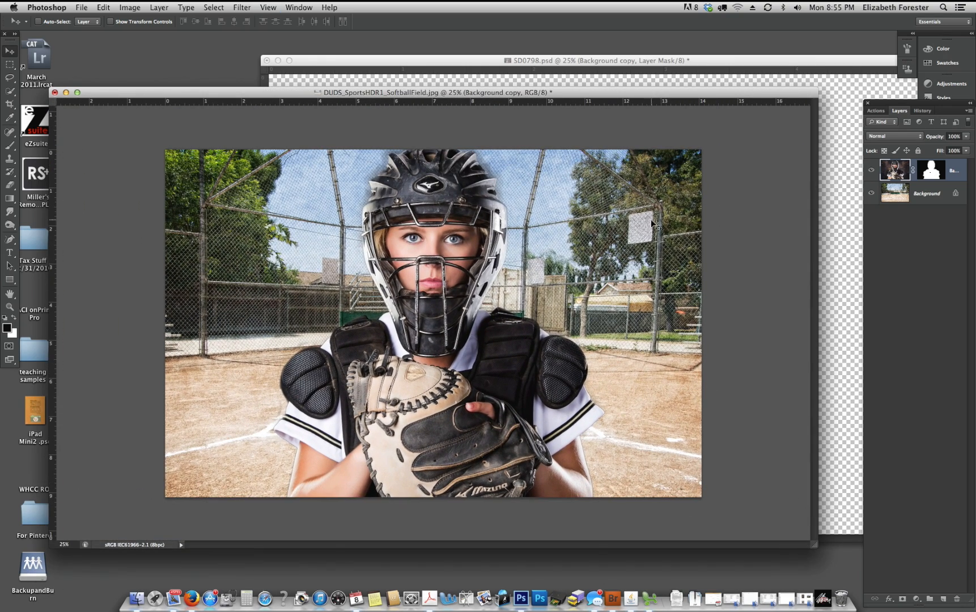
pyautogui.press('super+t')
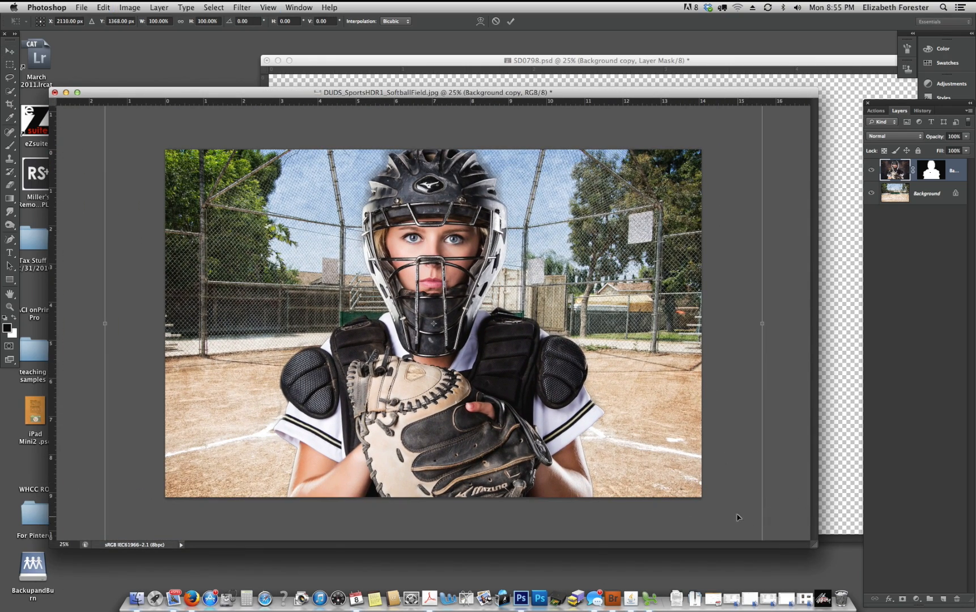
pyautogui.moveTo(738, 516); pyautogui.dragTo(742, 448)
pyautogui.moveTo(761, 484); pyautogui.dragTo(705, 426)
pyautogui.moveTo(629, 280); pyautogui.dragTo(684, 381)
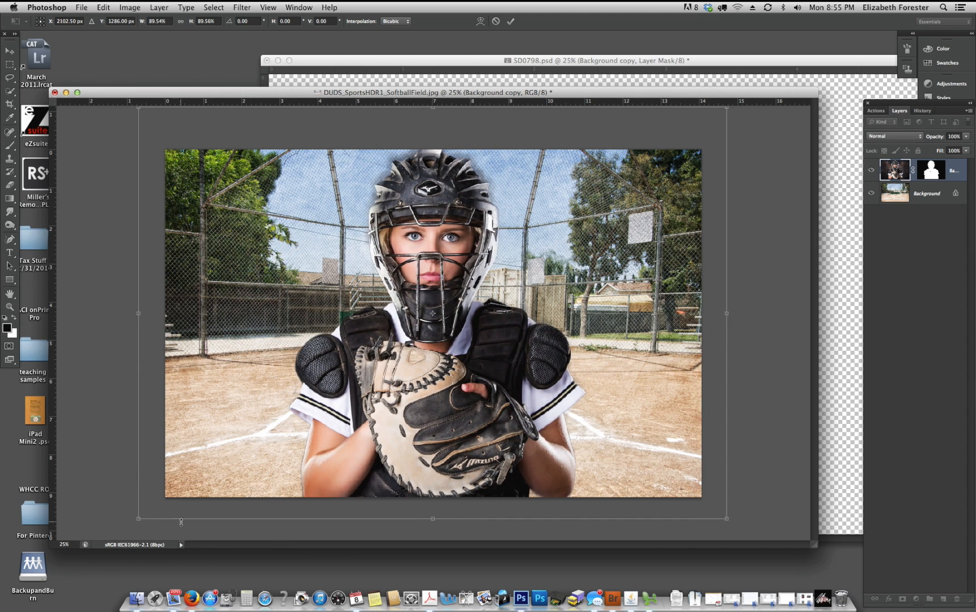
pyautogui.moveTo(138, 521); pyautogui.dragTo(125, 528)
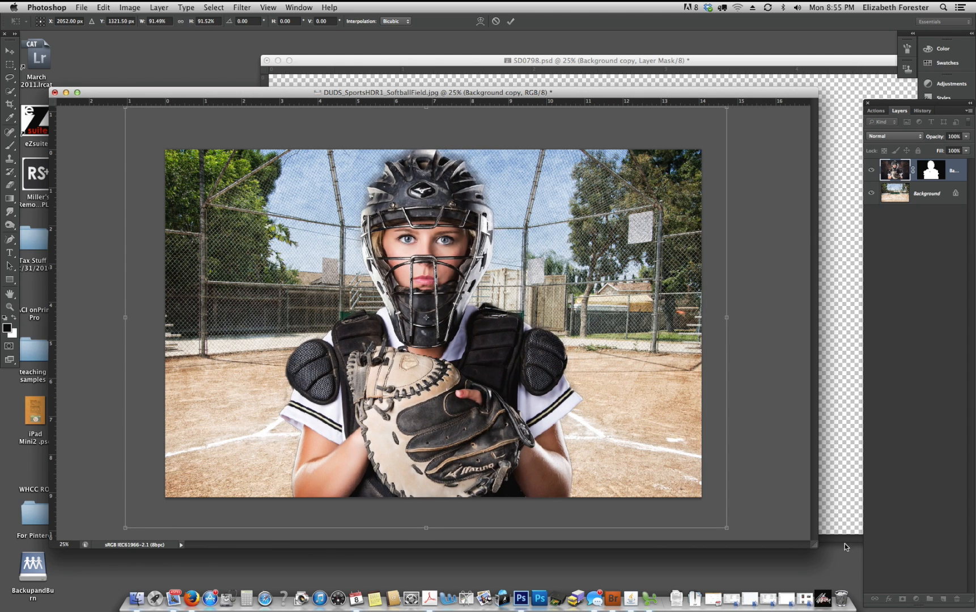
# - Enlarge the catcher to about 96% and place her near the centre of the field, with the helmet top at the image's upper edge
pyautogui.moveTo(817, 546); pyautogui.dragTo(974, 611)
pyautogui.moveTo(801, 146); pyautogui.dragTo(825, 130)
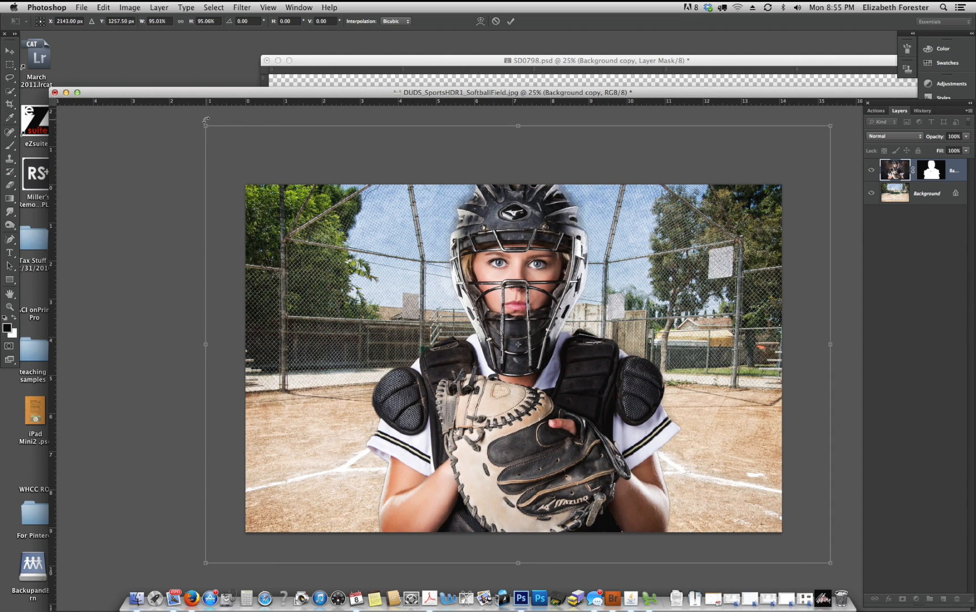
pyautogui.moveTo(205, 120); pyautogui.dragTo(194, 121)
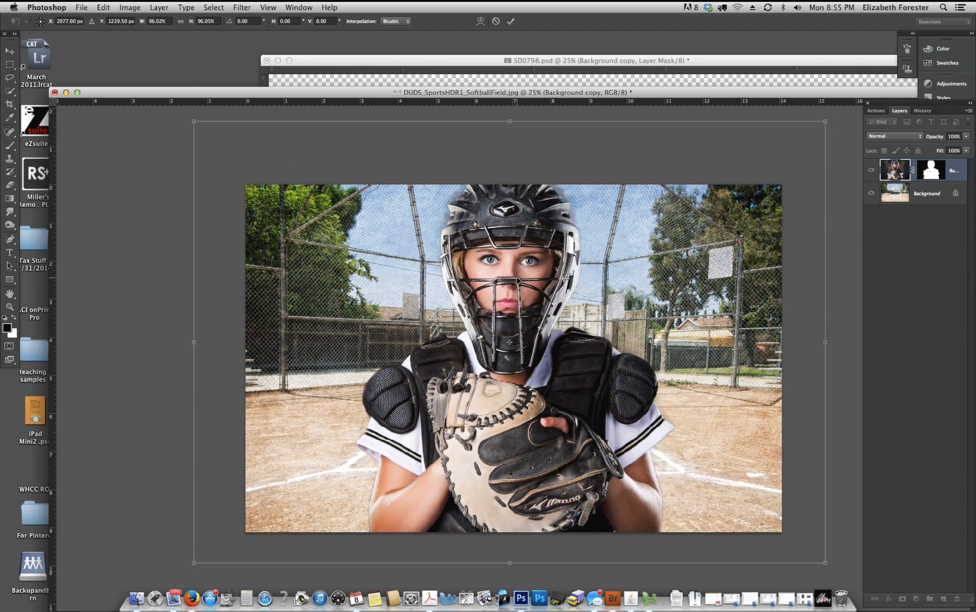
pyautogui.moveTo(519, 295); pyautogui.dragTo(514, 294)
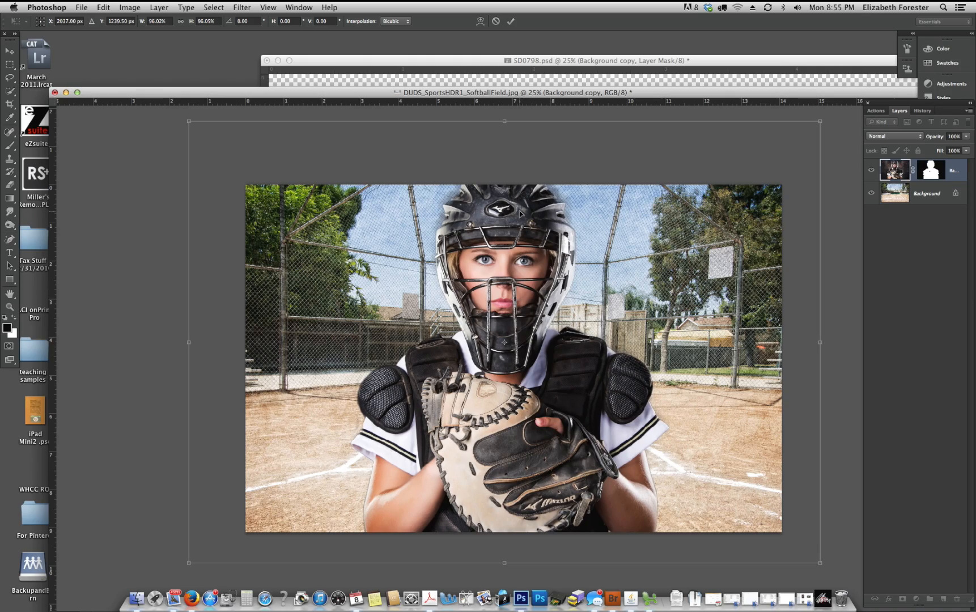
# - Apply the catcher's transformation and switch to the Brush tool with white as the foreground colour
pyautogui.press('super+plus')
pyautogui.press('super+plus')
pyautogui.press('super+plus')
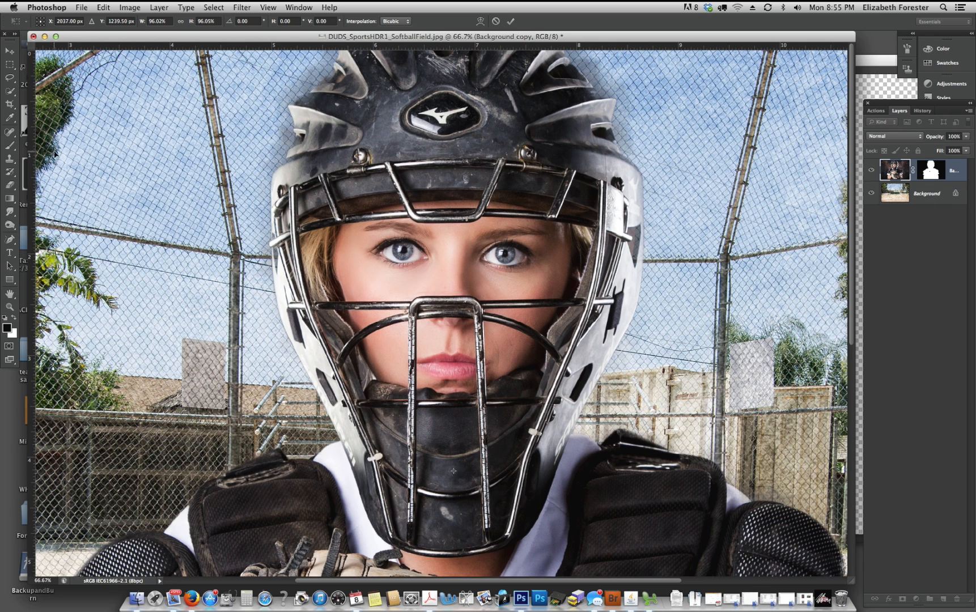
pyautogui.click(10, 145)
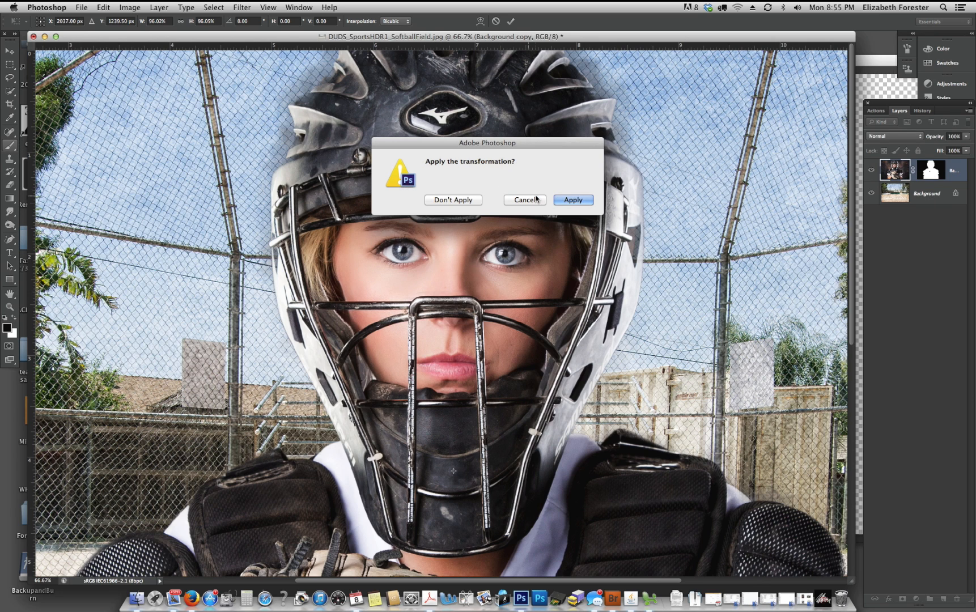
pyautogui.click(573, 199)
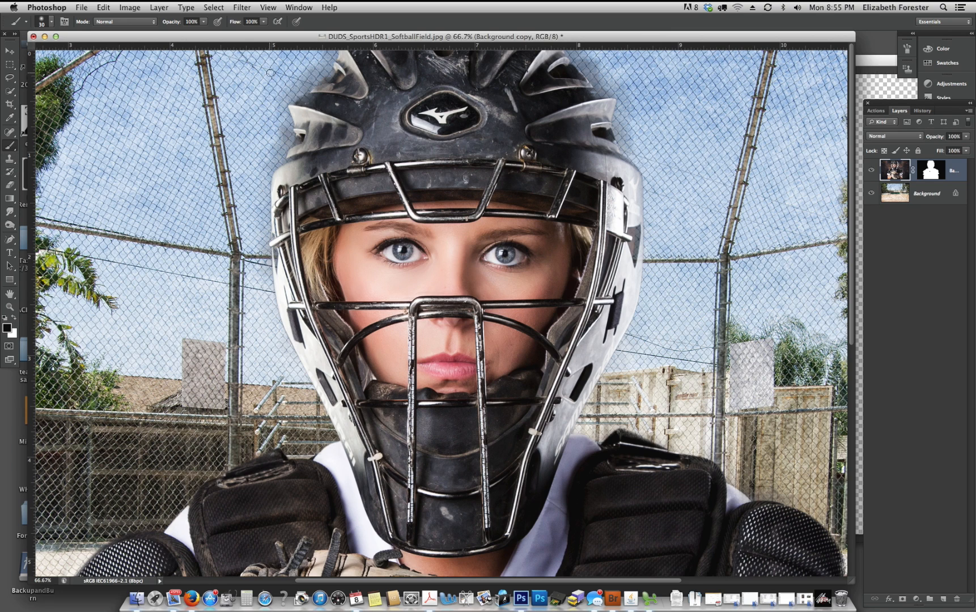
pyautogui.click(14, 317)
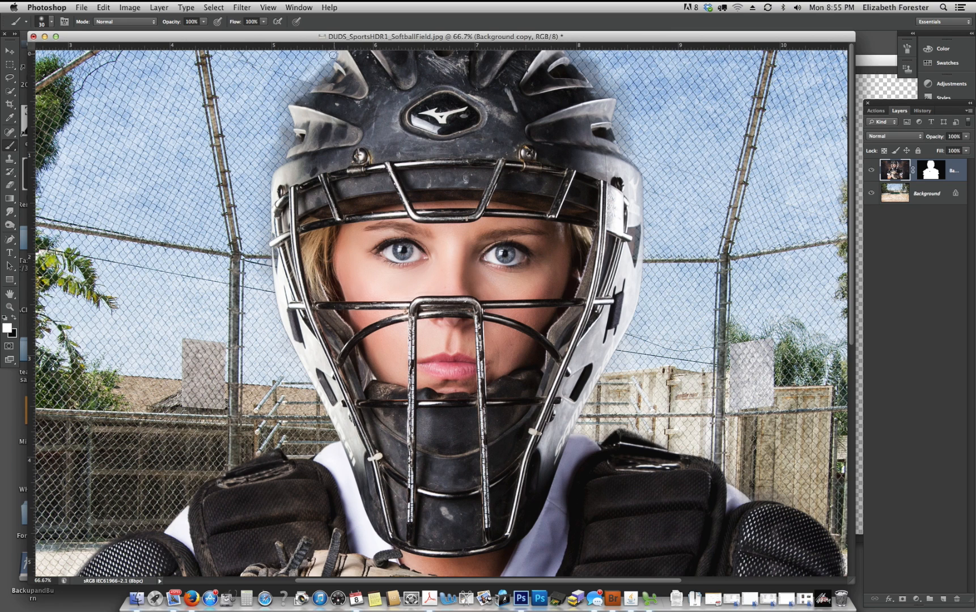
# - Paint white along the helmet's outer edges on the catcher layer to lighten the dark fringe
pyautogui.moveTo(334, 55)
pyautogui.mouseDown()
pyautogui.moveTo(282, 105)
pyautogui.moveTo(286, 144)
pyautogui.moveTo(276, 142)
pyautogui.moveTo(279, 100)
pyautogui.moveTo(294, 74)
pyautogui.moveTo(275, 140)
pyautogui.moveTo(290, 138)
pyautogui.moveTo(265, 162)
pyautogui.mouseUp()
pyautogui.moveTo(593, 82)
pyautogui.mouseDown()
pyautogui.moveTo(573, 53)
pyautogui.moveTo(601, 90)
pyautogui.moveTo(623, 84)
pyautogui.moveTo(576, 55)
pyautogui.moveTo(608, 90)
pyautogui.moveTo(623, 91)
pyautogui.moveTo(607, 93)
pyautogui.moveTo(622, 98)
pyautogui.moveTo(621, 128)
pyautogui.moveTo(626, 89)
pyautogui.moveTo(597, 62)
pyautogui.moveTo(613, 69)
pyautogui.moveTo(629, 152)
pyautogui.moveTo(622, 115)
pyautogui.mouseUp()
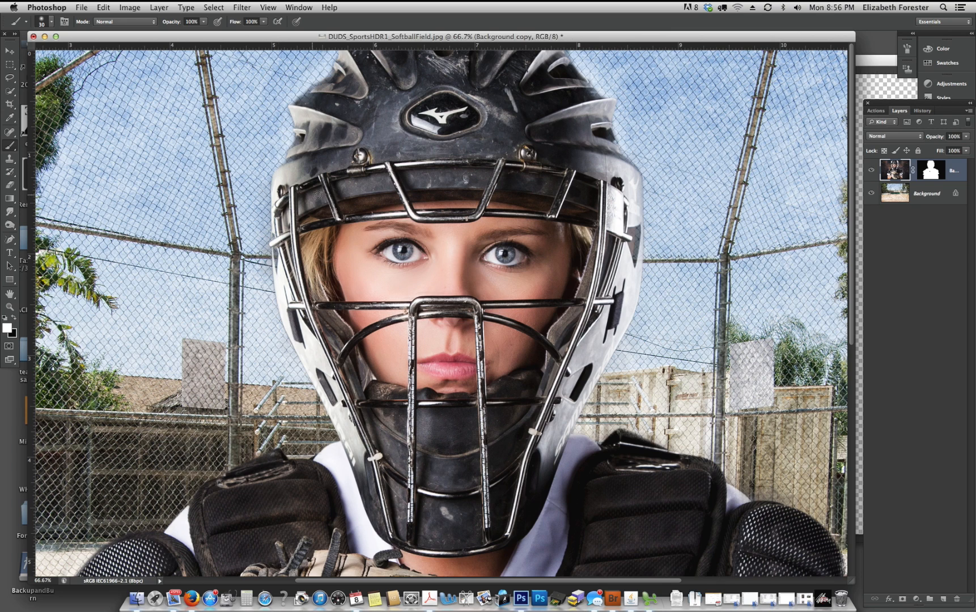
pyautogui.moveTo(272, 264)
pyautogui.mouseDown()
pyautogui.moveTo(258, 227)
pyautogui.moveTo(272, 305)
pyautogui.mouseUp()
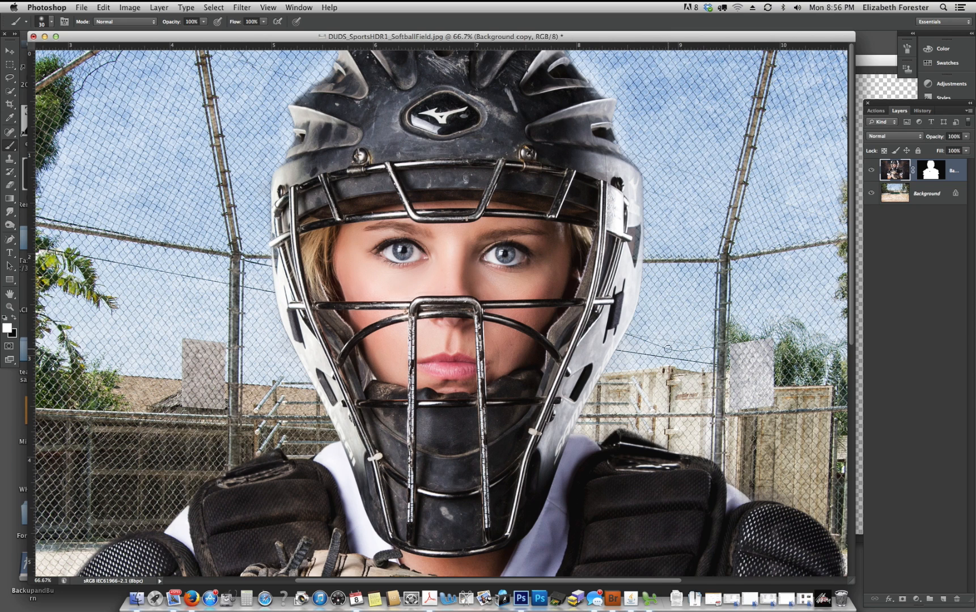
# - Add an Inner Glow to the catcher layer with Soft Light blending, 75% opacity and a size of about 95 px
pyautogui.press('super+minus')
pyautogui.press('super+minus')
pyautogui.press('super+minus')
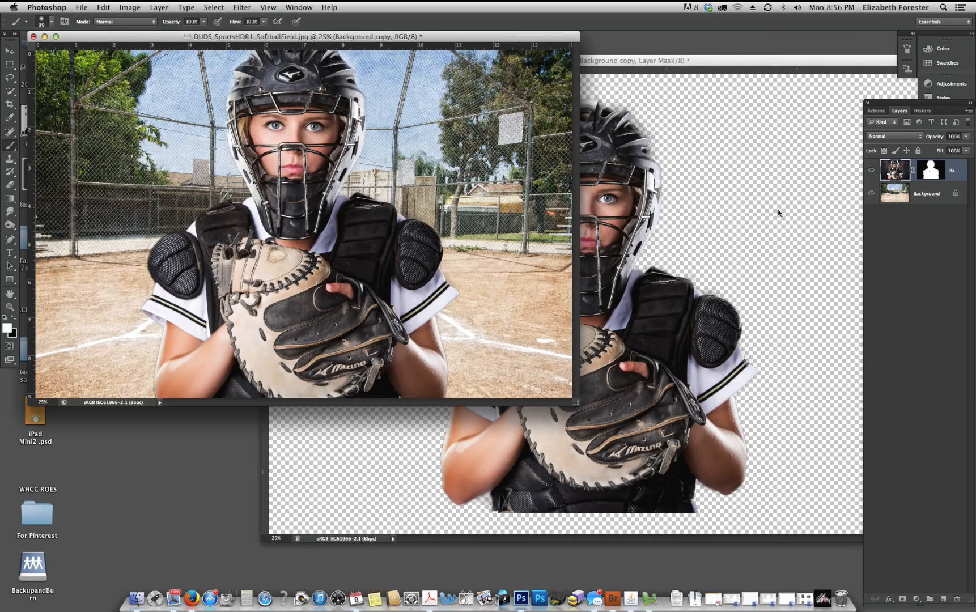
pyautogui.moveTo(572, 403); pyautogui.dragTo(689, 483)
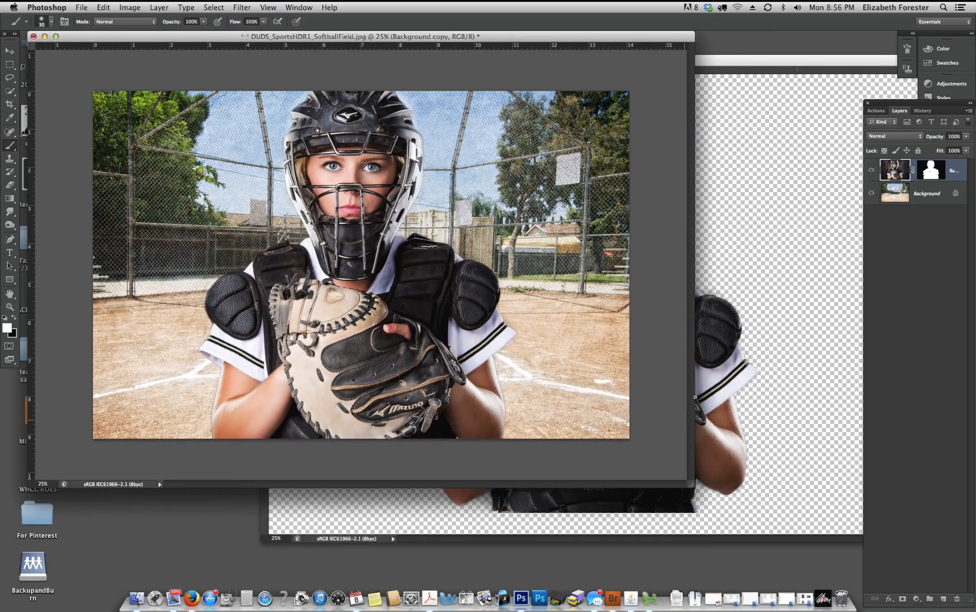
pyautogui.click(923, 194)
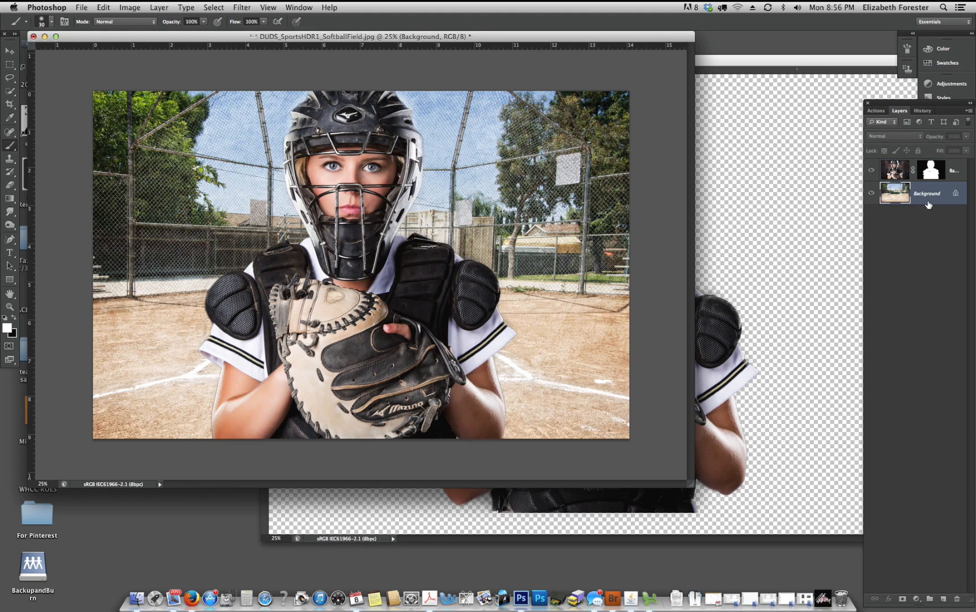
pyautogui.click(900, 170)
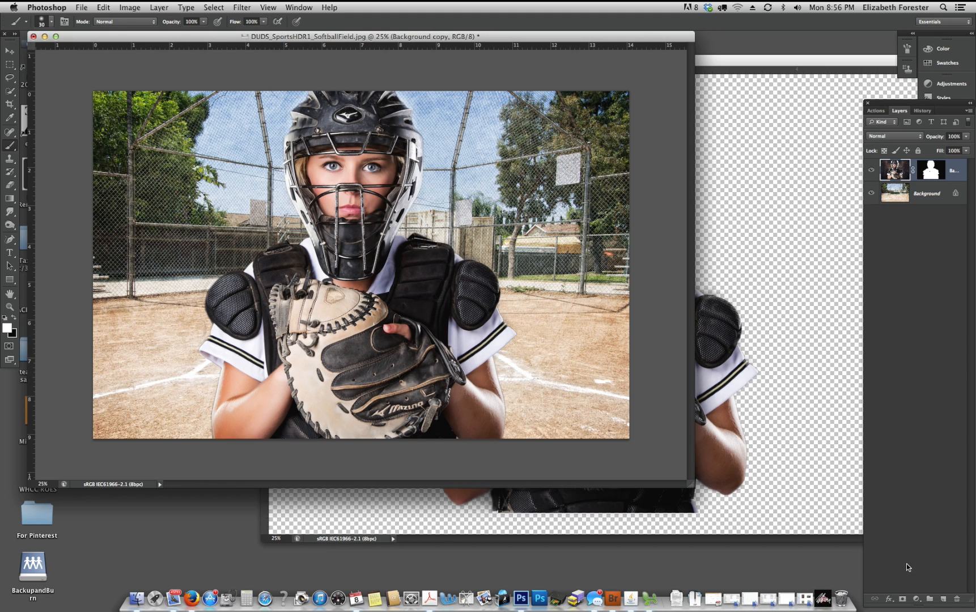
pyautogui.click(888, 599)
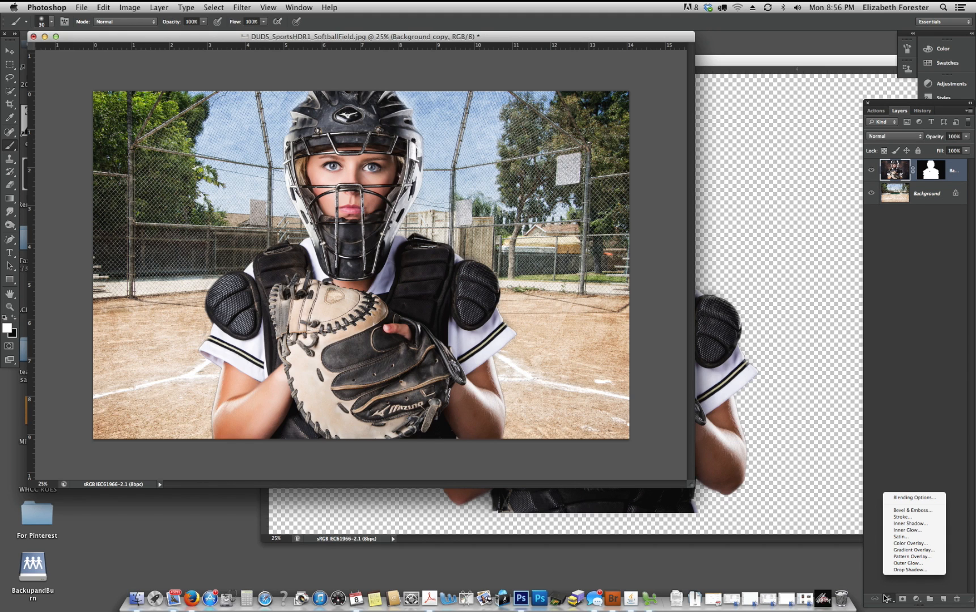
pyautogui.click(910, 529)
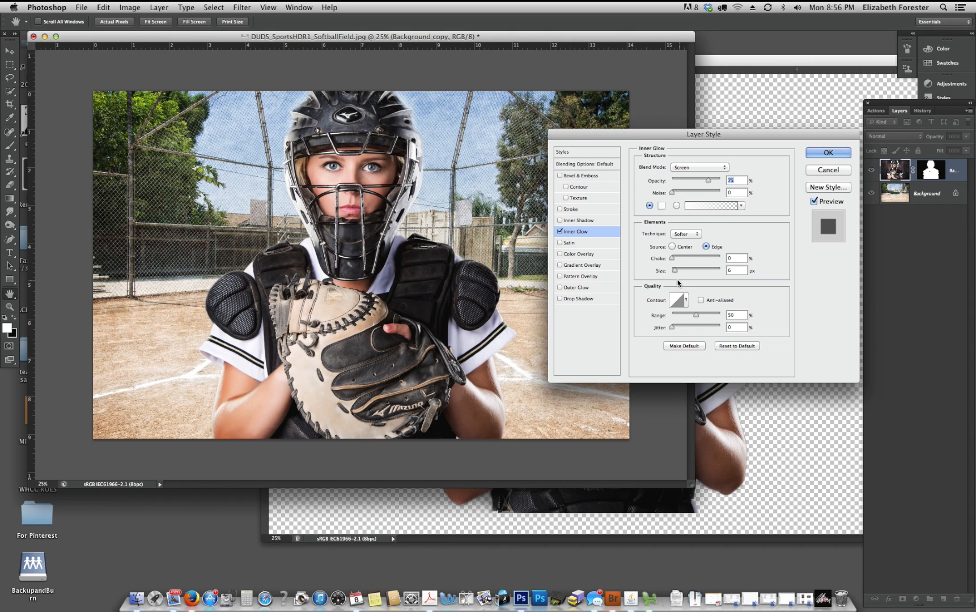
pyautogui.moveTo(674, 270); pyautogui.dragTo(693, 271)
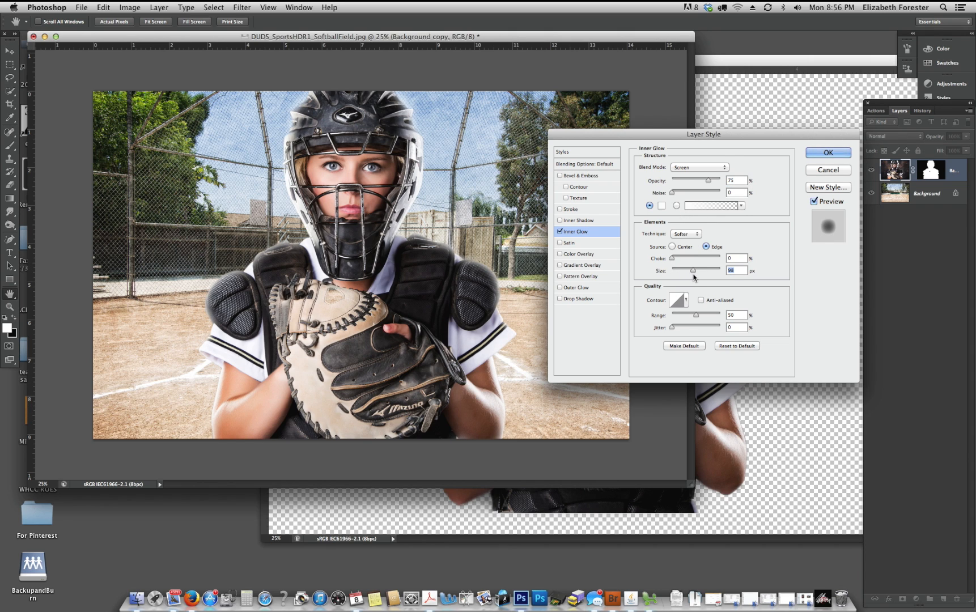
pyautogui.click(720, 169)
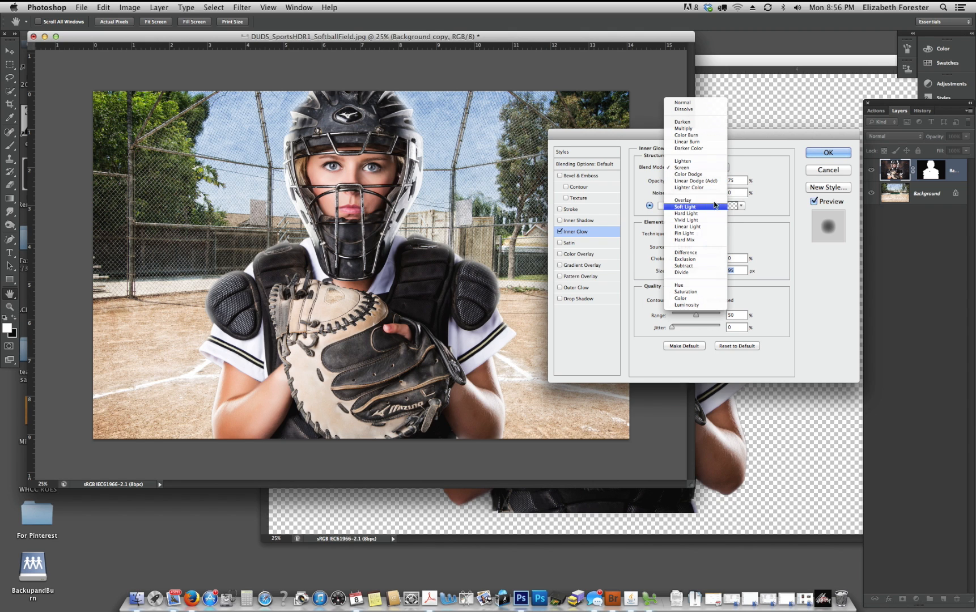
pyautogui.click(700, 207)
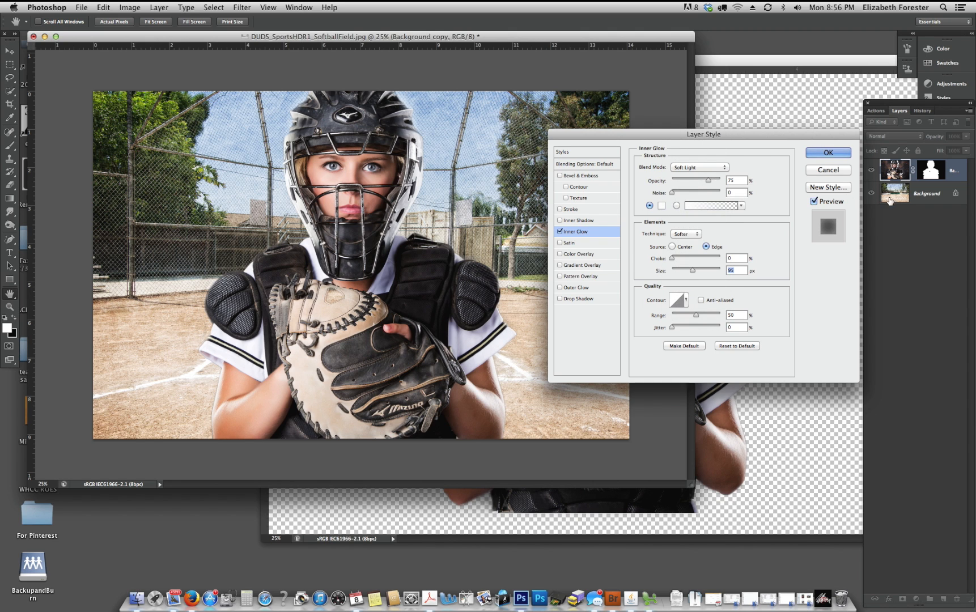
pyautogui.click(826, 154)
# - Compare the catcher with and without the Inner Glow by toggling the visibility of the layer effects
pyautogui.click(893, 187)
pyautogui.click(893, 188)
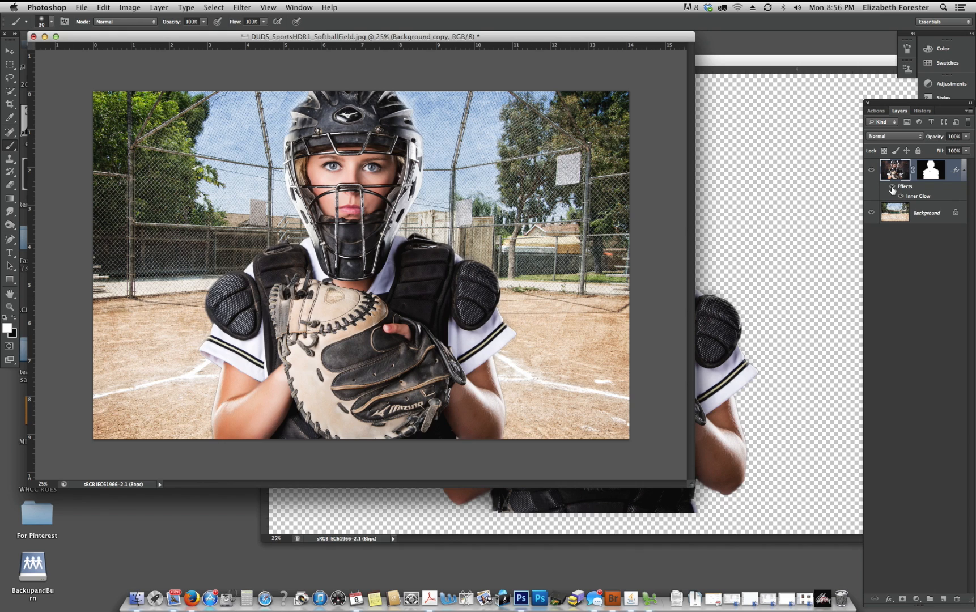
pyautogui.click(893, 191)
pyautogui.click(893, 192)
pyautogui.click(900, 196)
pyautogui.click(900, 196)
pyautogui.click(900, 196)
pyautogui.click(900, 196)
# - Add a Satin effect to the catcher layer using dirt colour e9d1b9 sampled from the infield, Soft Light blending and reduced opacity
pyautogui.moveTo(691, 485); pyautogui.dragTo(789, 531)
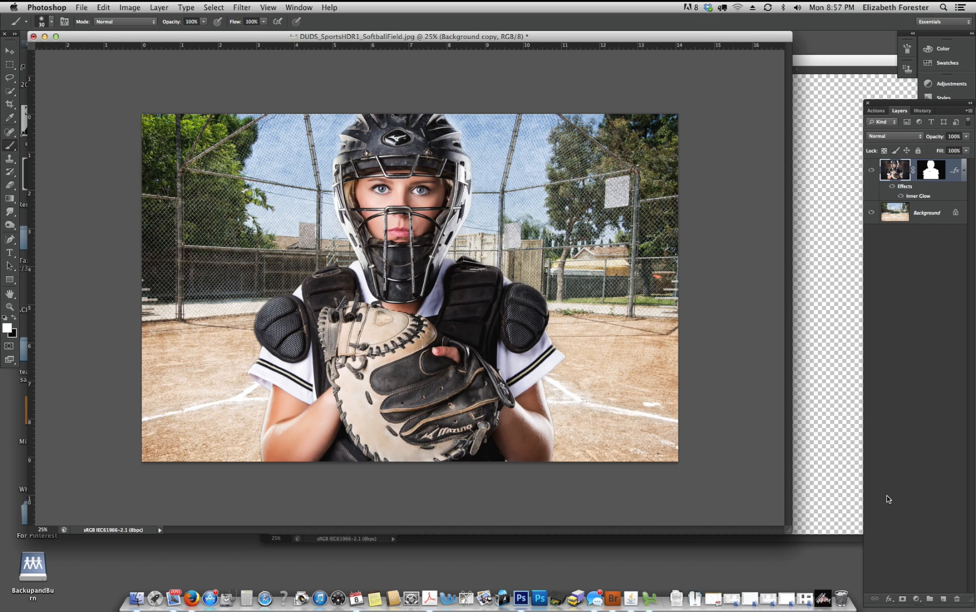
pyautogui.click(888, 599)
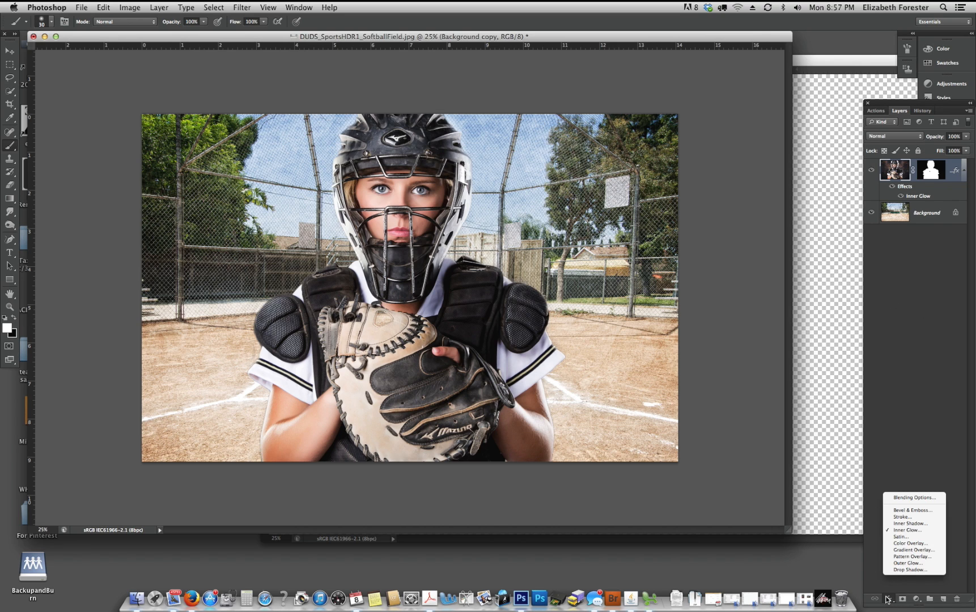
pyautogui.click(906, 537)
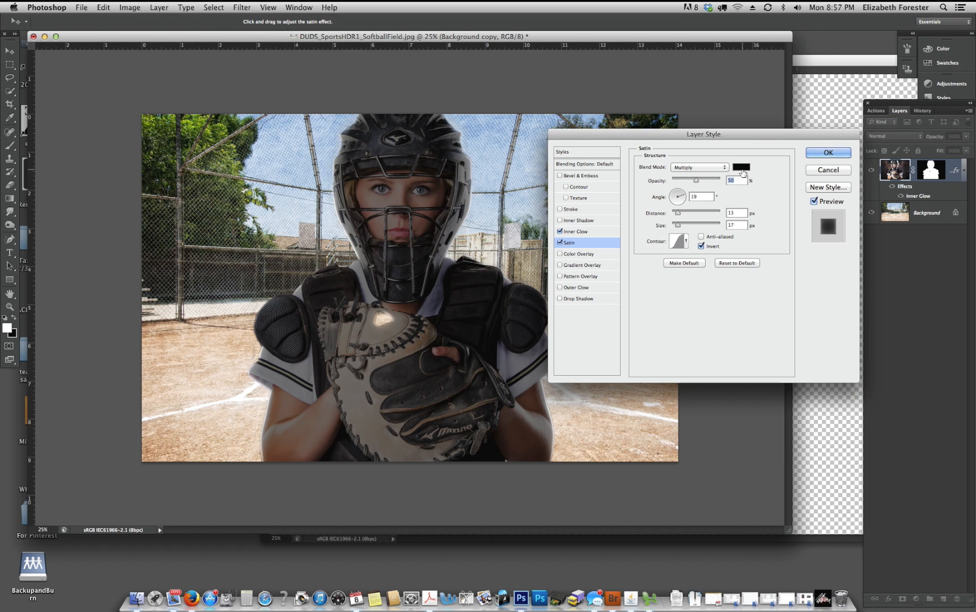
pyautogui.click(742, 168)
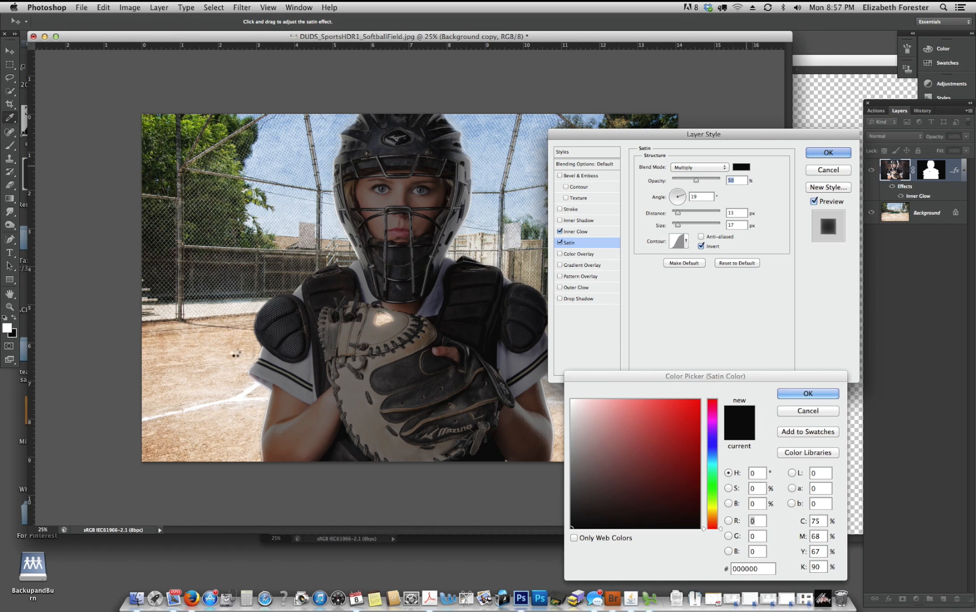
pyautogui.click(218, 341)
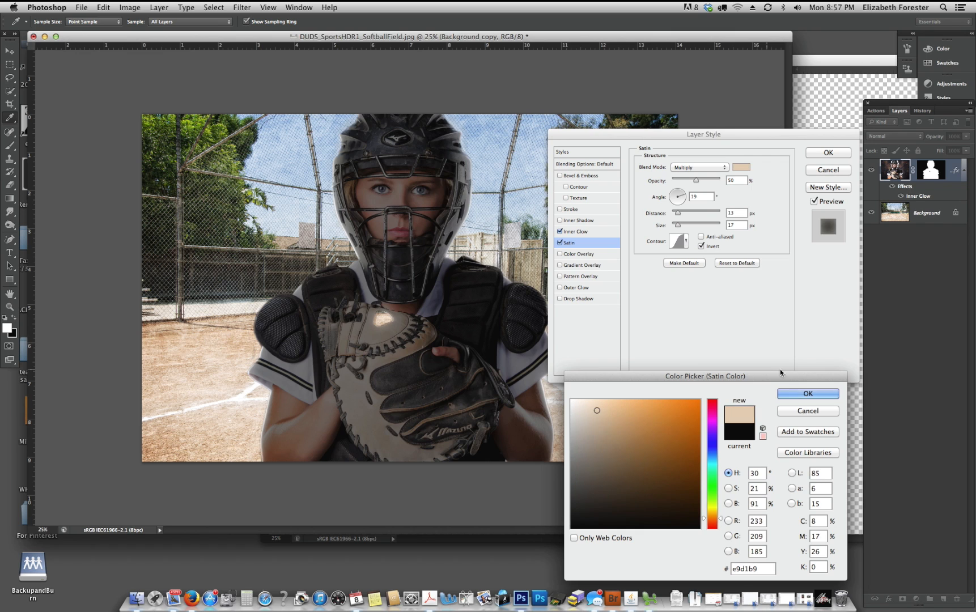
pyautogui.click(808, 394)
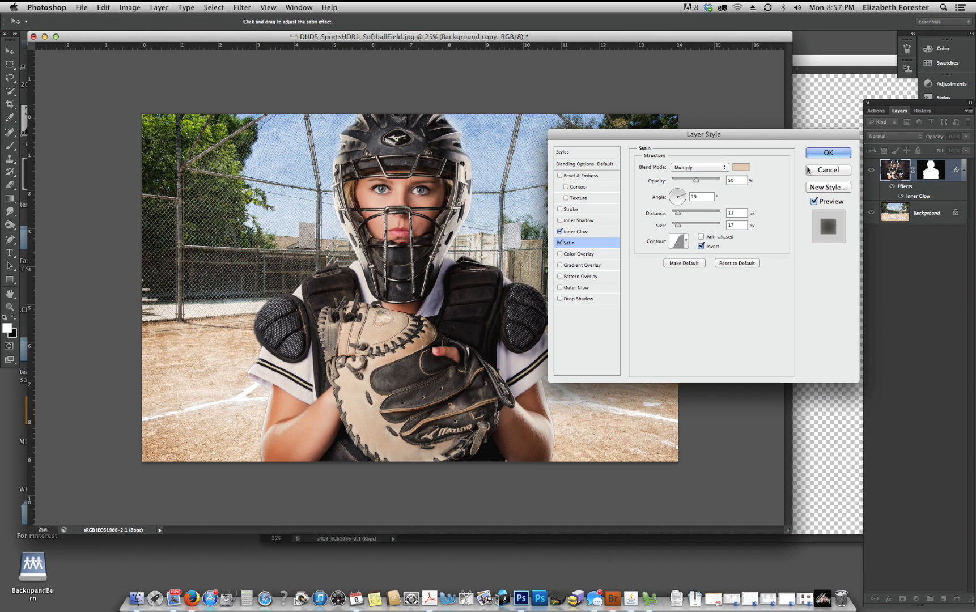
pyautogui.click(727, 170)
pyautogui.click(706, 249)
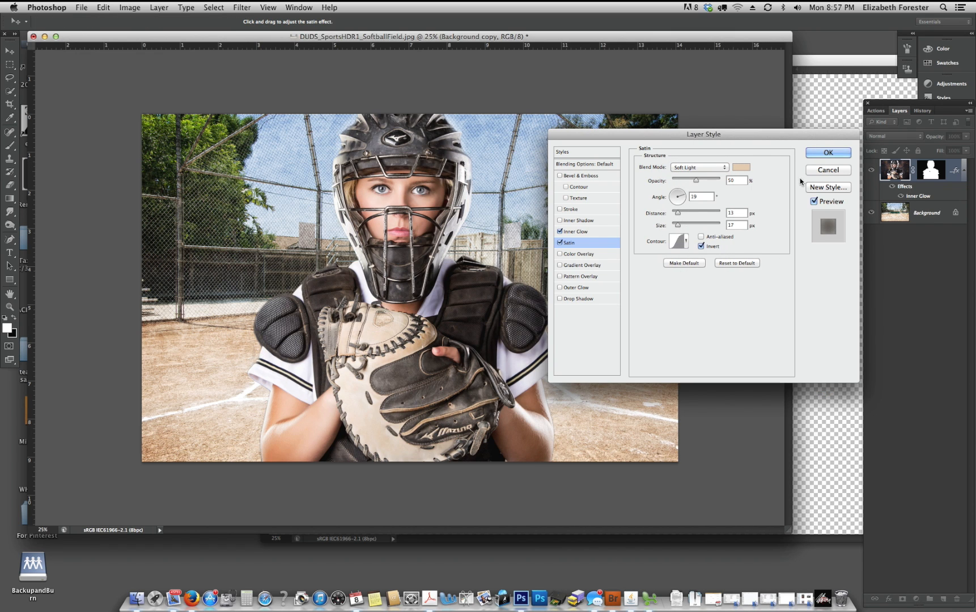
pyautogui.moveTo(696, 180); pyautogui.dragTo(684, 179)
pyautogui.click(828, 153)
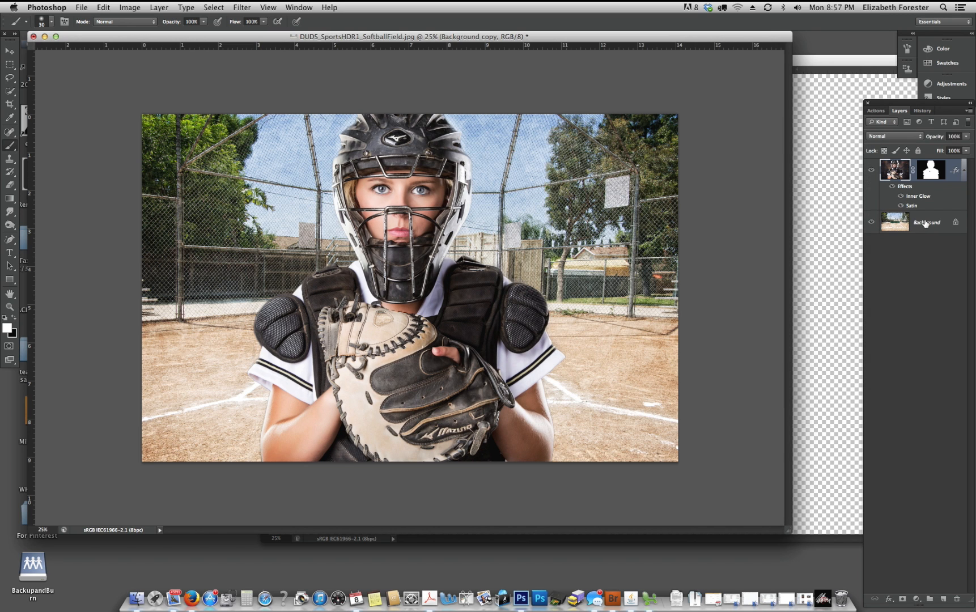
# - Compare the catcher with and without Satin and delete that effect from her layer
pyautogui.click(900, 206)
pyautogui.click(901, 206)
pyautogui.click(900, 206)
pyautogui.click(900, 205)
pyautogui.click(899, 206)
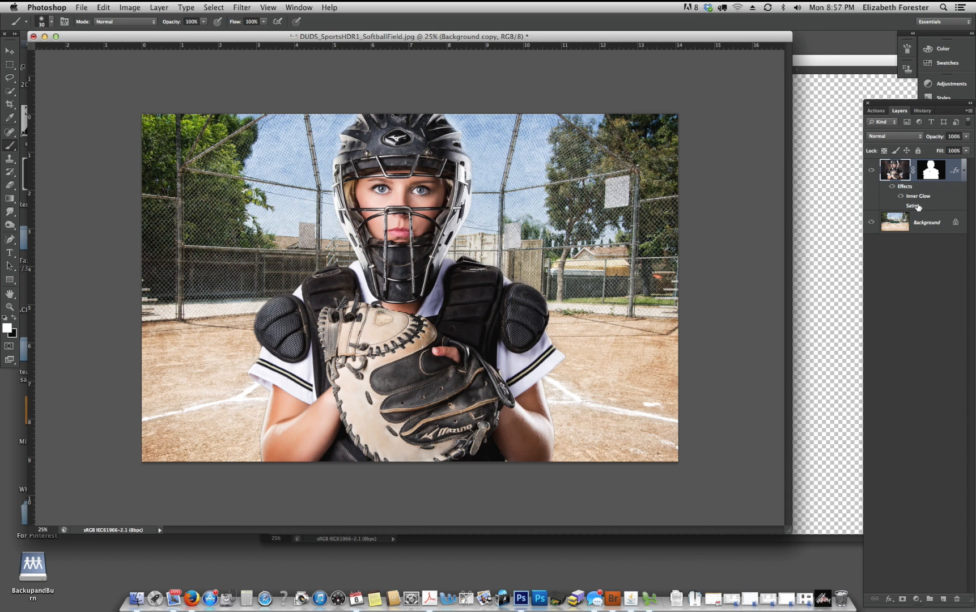
pyautogui.moveTo(918, 206); pyautogui.dragTo(957, 598)
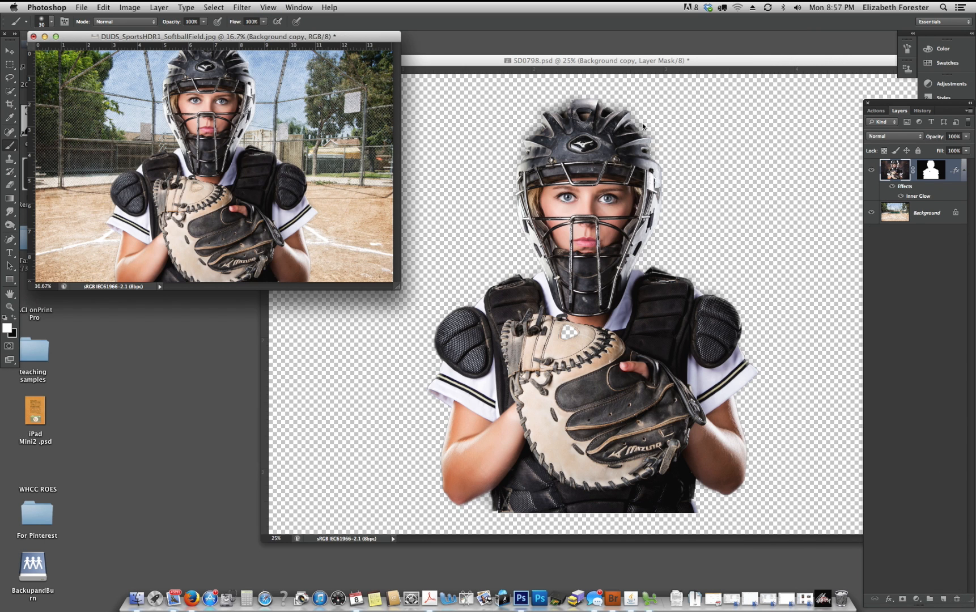
# - Close SD0798.psd without saving its changes
pyautogui.moveTo(399, 286); pyautogui.dragTo(478, 341)
pyautogui.click(311, 83)
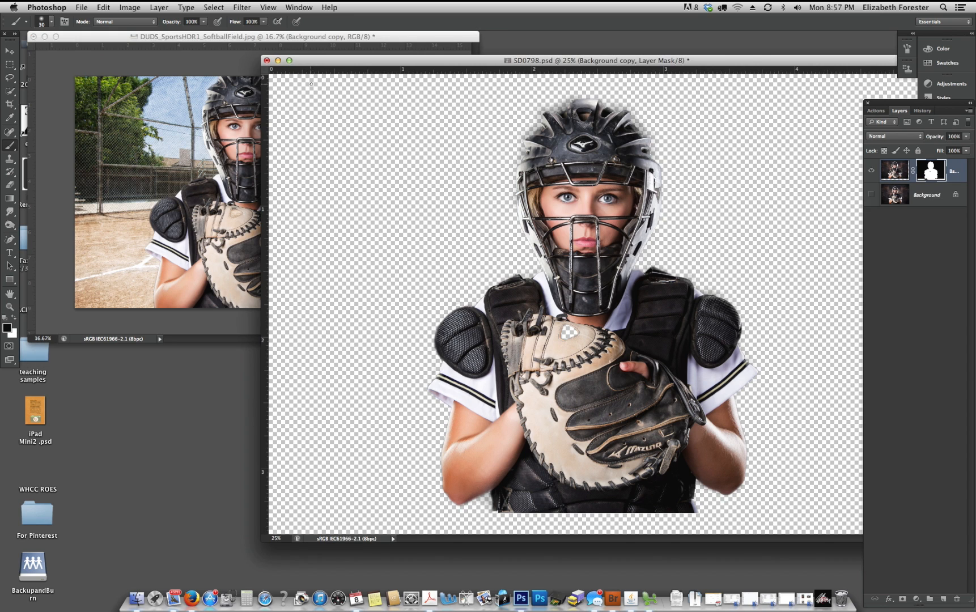
pyautogui.moveTo(297, 66)
pyautogui.mouseDown()
pyautogui.moveTo(296, 93)
pyautogui.moveTo(284, 82)
pyautogui.mouseUp()
pyautogui.click(245, 80)
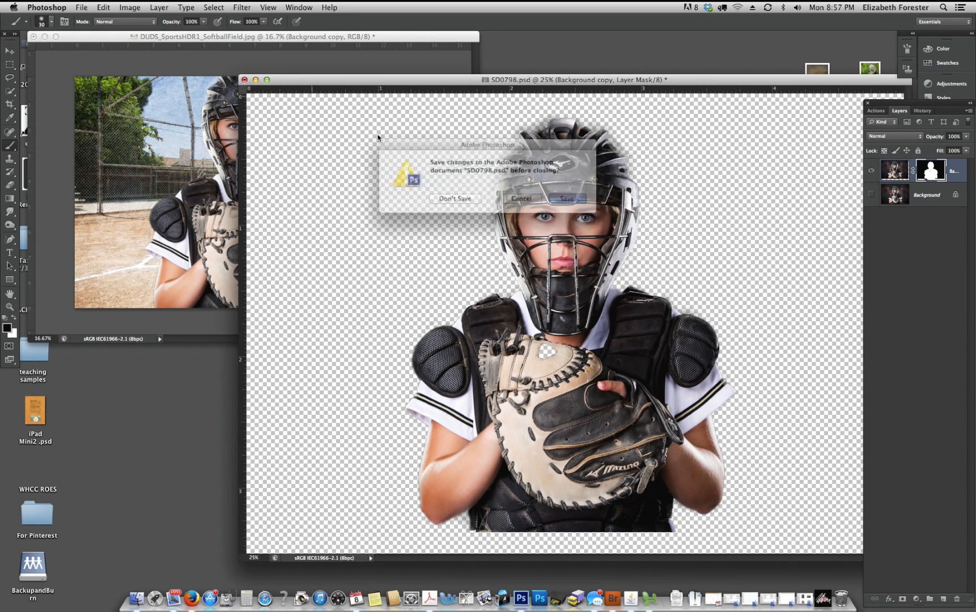
pyautogui.click(462, 201)
# - Duplicate the field background and the masked catcher layer, and hide the upper catcher copy
pyautogui.moveTo(474, 343); pyautogui.dragTo(719, 455)
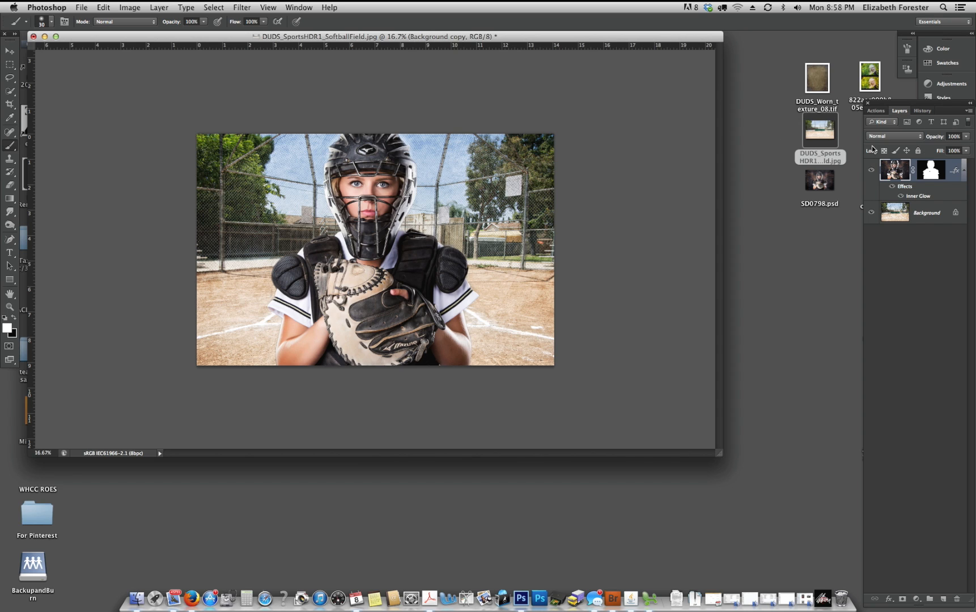
pyautogui.click(924, 215)
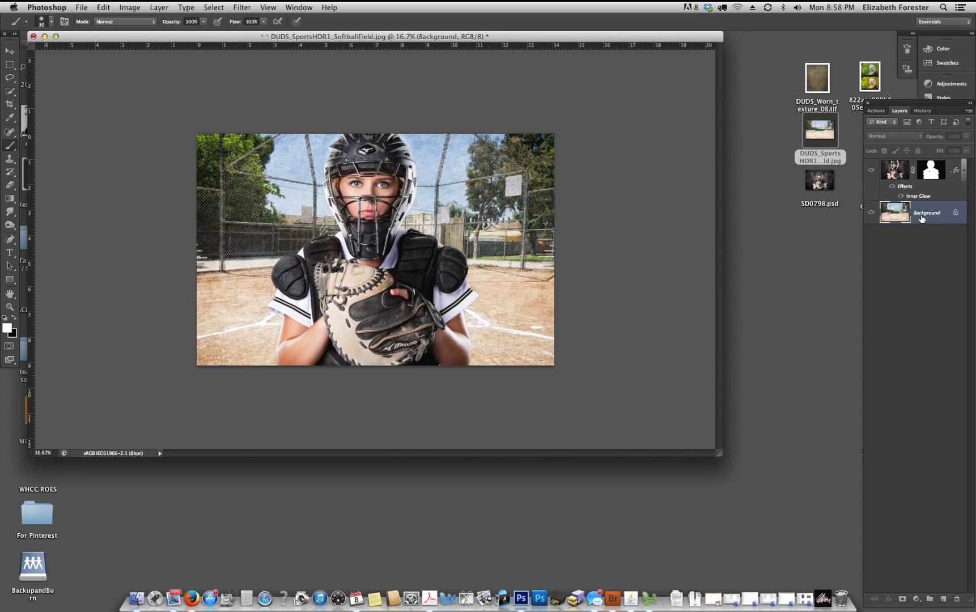
pyautogui.press('super+j')
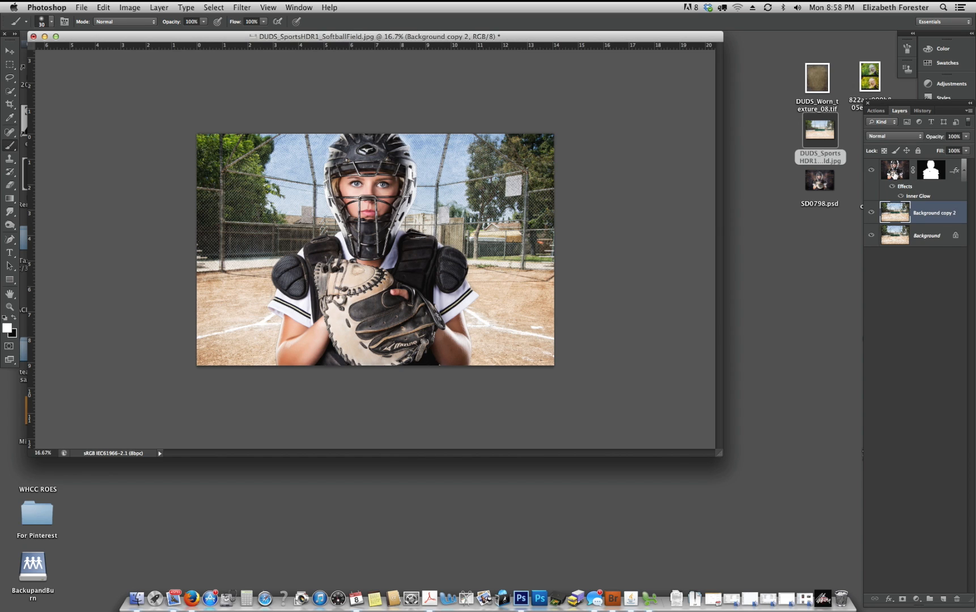
pyautogui.click(894, 171)
pyautogui.press('super+j')
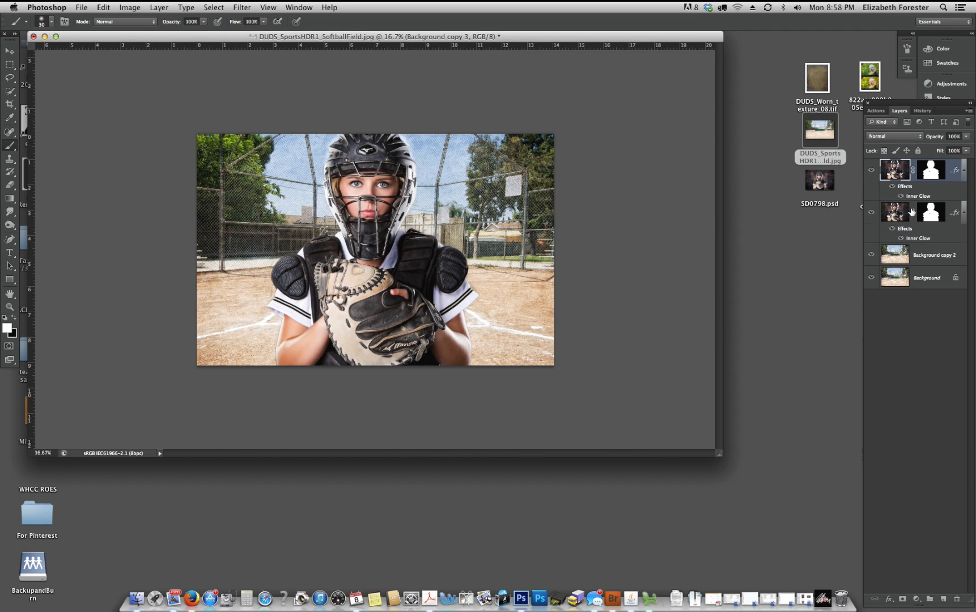
pyautogui.click(871, 170)
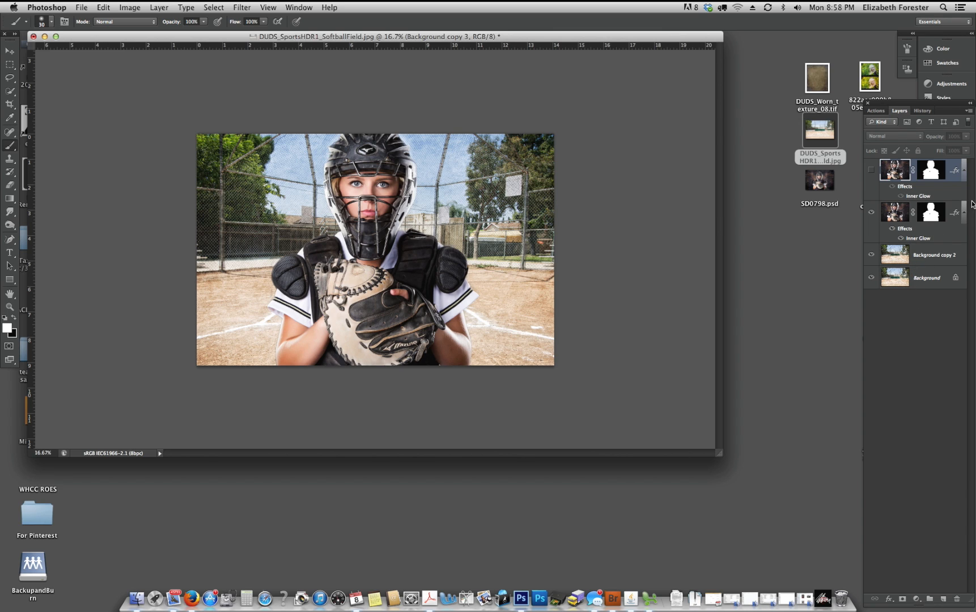
# - Merge the visible catcher layer with the duplicated field layer and duplicate the merged result
pyautogui.click(922, 253)
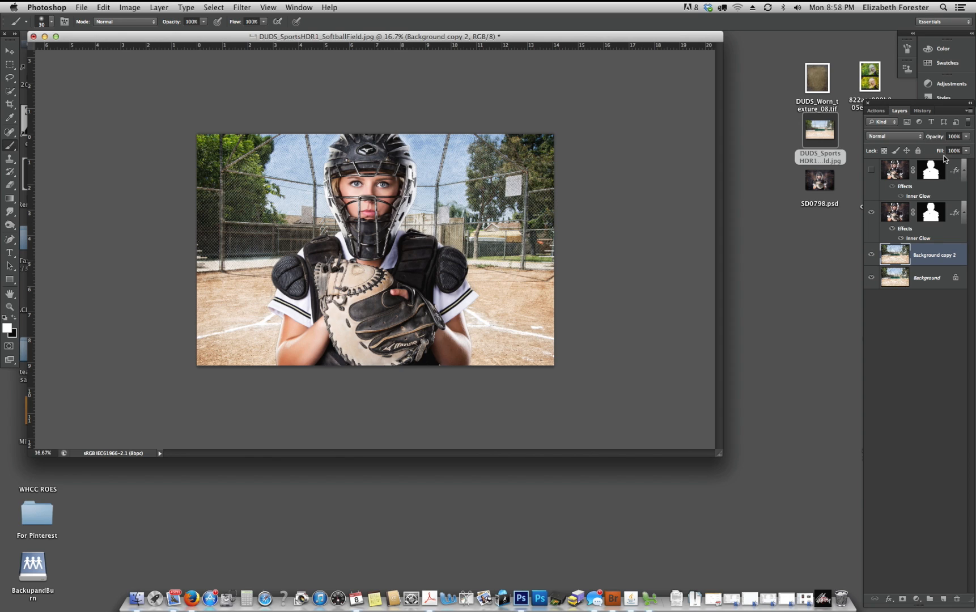
pyautogui.keyDown('shift'); pyautogui.click(898, 215); pyautogui.keyUp('shift')
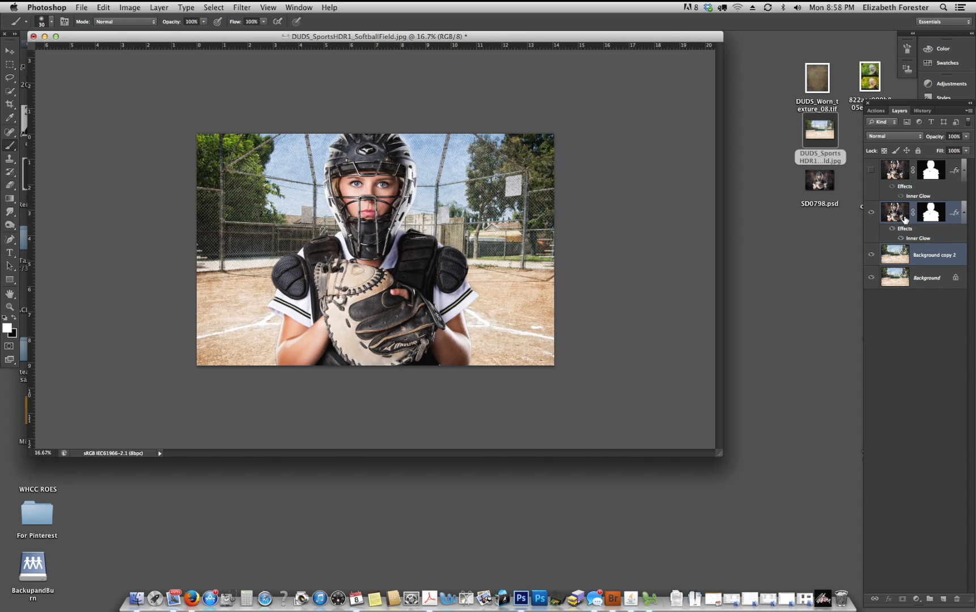
pyautogui.press('super+e')
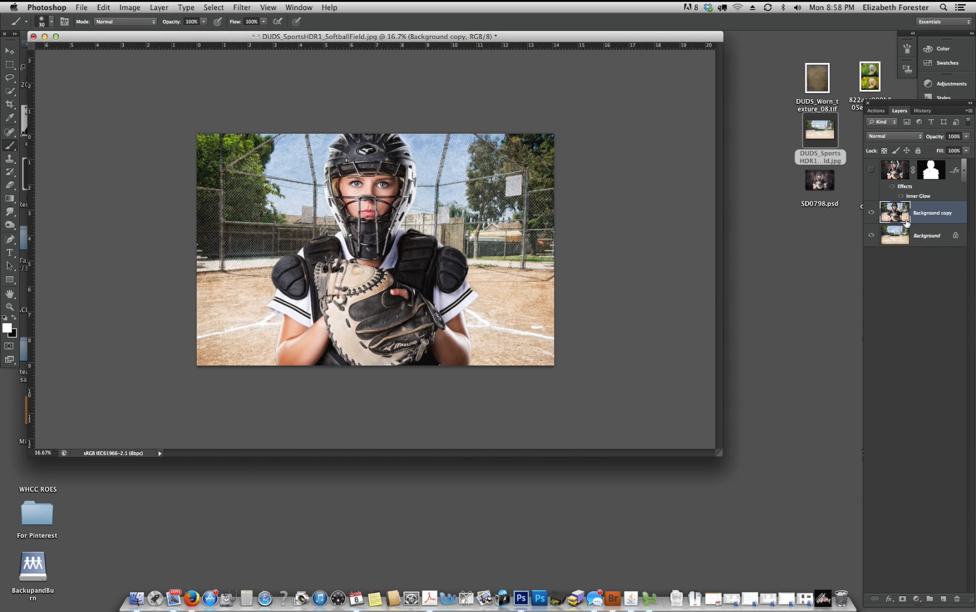
pyautogui.press('super+j')
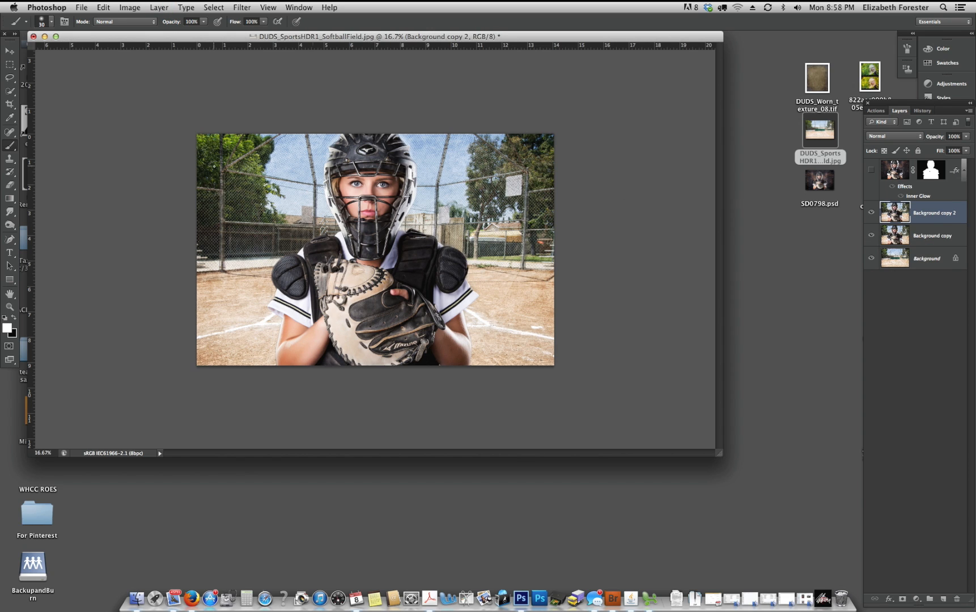
# - Set up the Gradient tool with a black foreground, Soft Light mode and 23% opacity
pyautogui.click(10, 199)
pyautogui.click(14, 318)
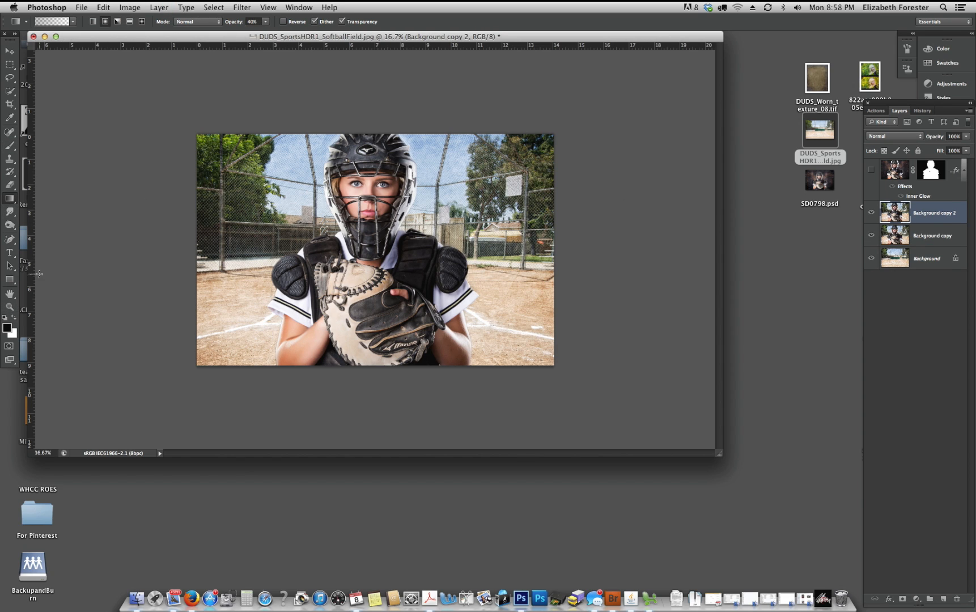
pyautogui.click(10, 199)
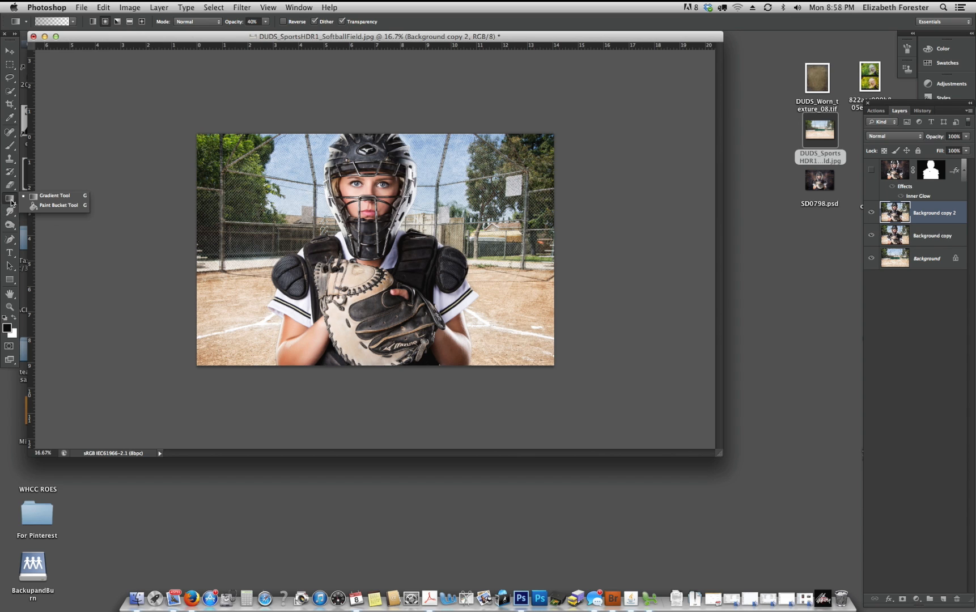
pyautogui.click(211, 20)
pyautogui.click(215, 21)
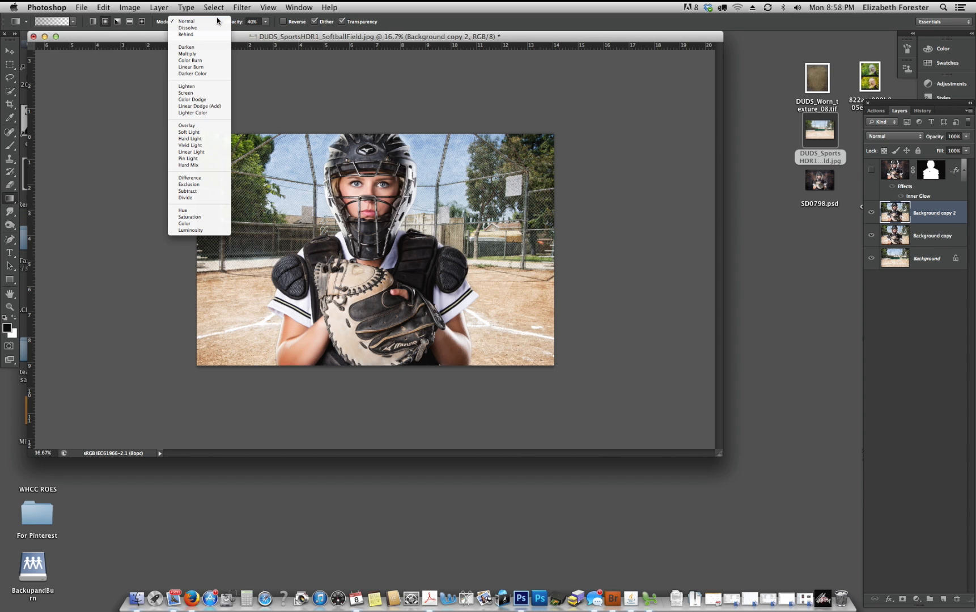
pyautogui.click(189, 131)
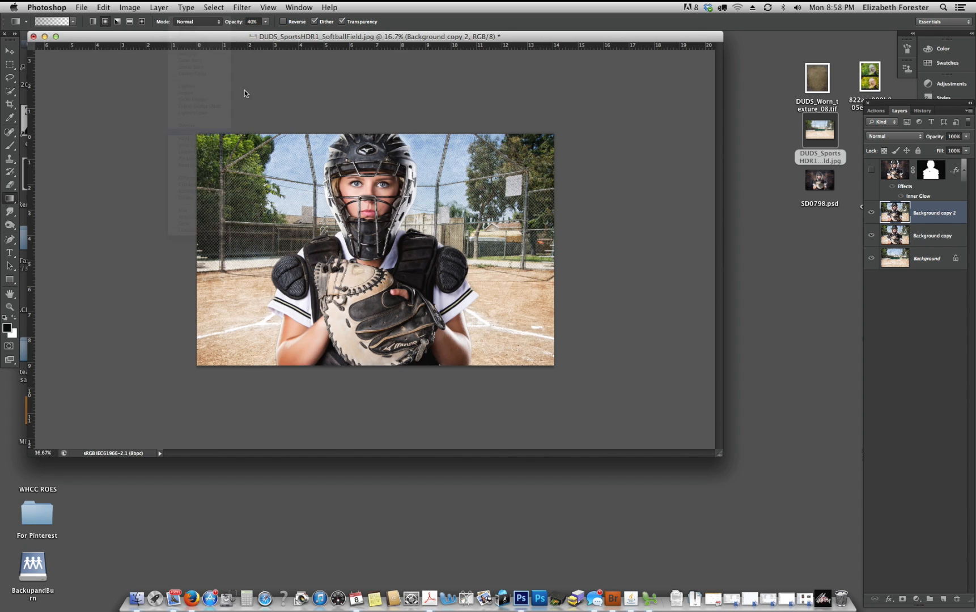
pyautogui.click(267, 22)
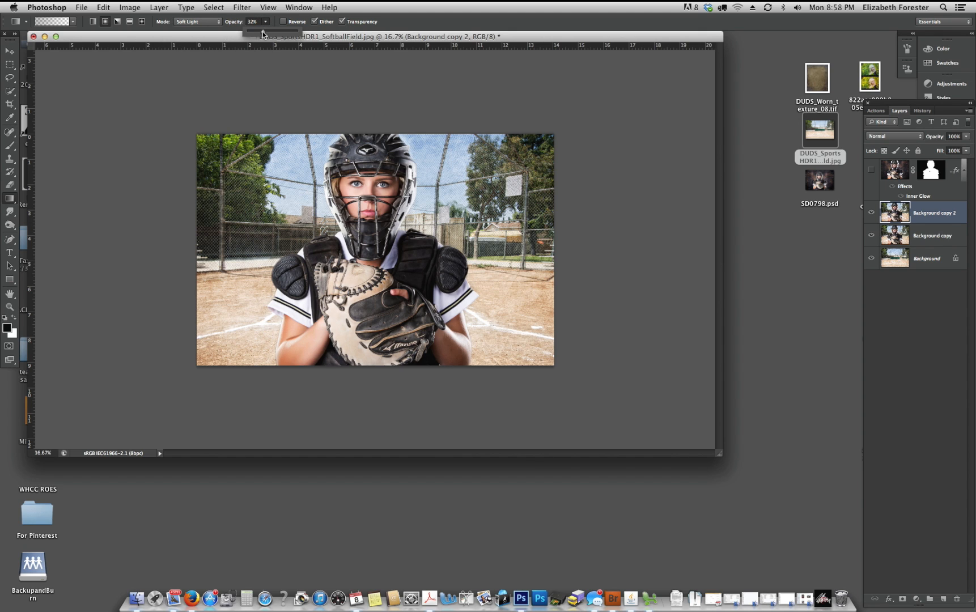
pyautogui.moveTo(261, 33); pyautogui.dragTo(258, 33)
# - Apply gradients from the image's corners and edges inward toward the catcher on the topmost merged copy
pyautogui.moveTo(233, 351); pyautogui.dragTo(390, 242)
pyautogui.moveTo(482, 357); pyautogui.dragTo(390, 275)
pyautogui.moveTo(529, 159); pyautogui.dragTo(414, 269)
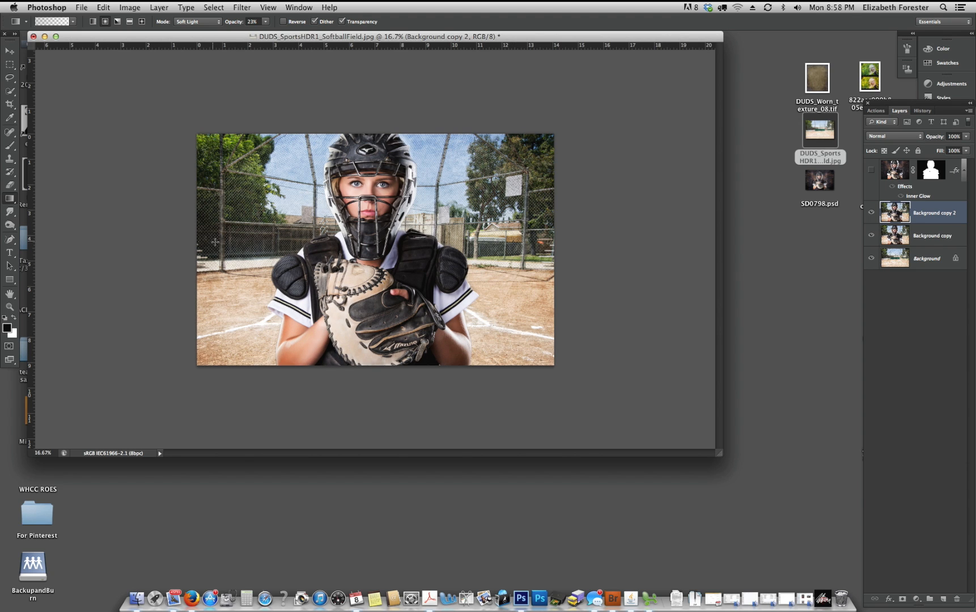
pyautogui.moveTo(213, 241); pyautogui.dragTo(372, 299)
pyautogui.moveTo(221, 166); pyautogui.dragTo(357, 253)
pyautogui.moveTo(243, 363); pyautogui.dragTo(392, 293)
pyautogui.moveTo(515, 364); pyautogui.dragTo(412, 277)
pyautogui.moveTo(239, 372); pyautogui.dragTo(362, 267)
# - Compare the image with and without the gradient-darkened merged copy
pyautogui.click(871, 213)
pyautogui.click(871, 214)
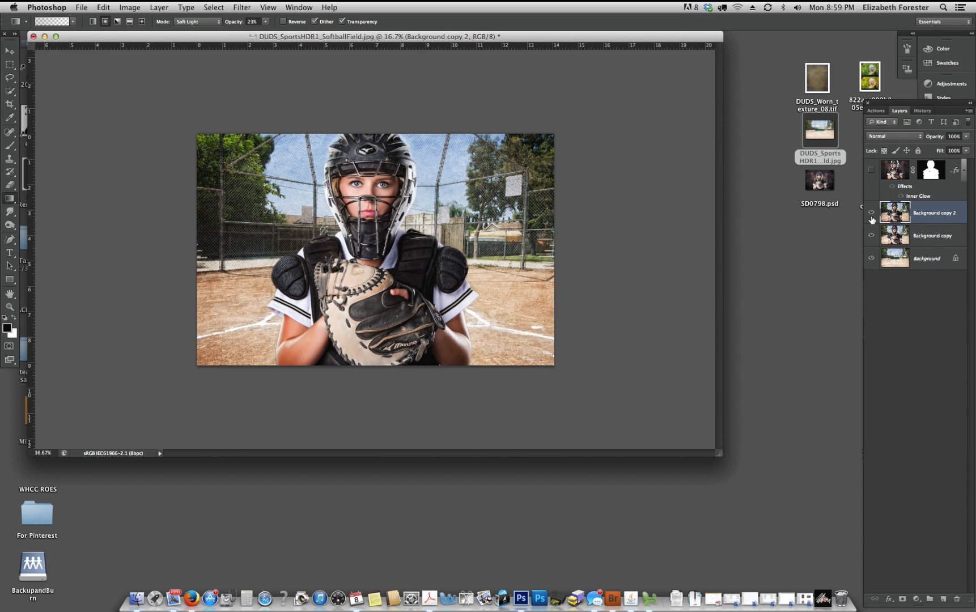
pyautogui.click(871, 214)
pyautogui.click(871, 213)
pyautogui.click(871, 213)
pyautogui.click(871, 214)
# - Revert the document to the history state just before the first gradient, stepping back past all the gradients
pyautogui.click(923, 110)
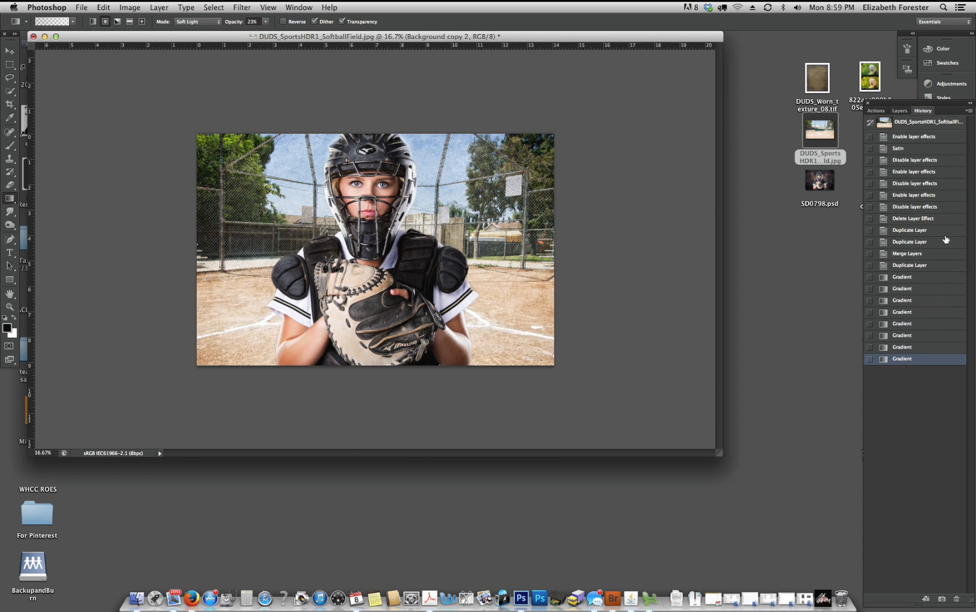
pyautogui.click(905, 300)
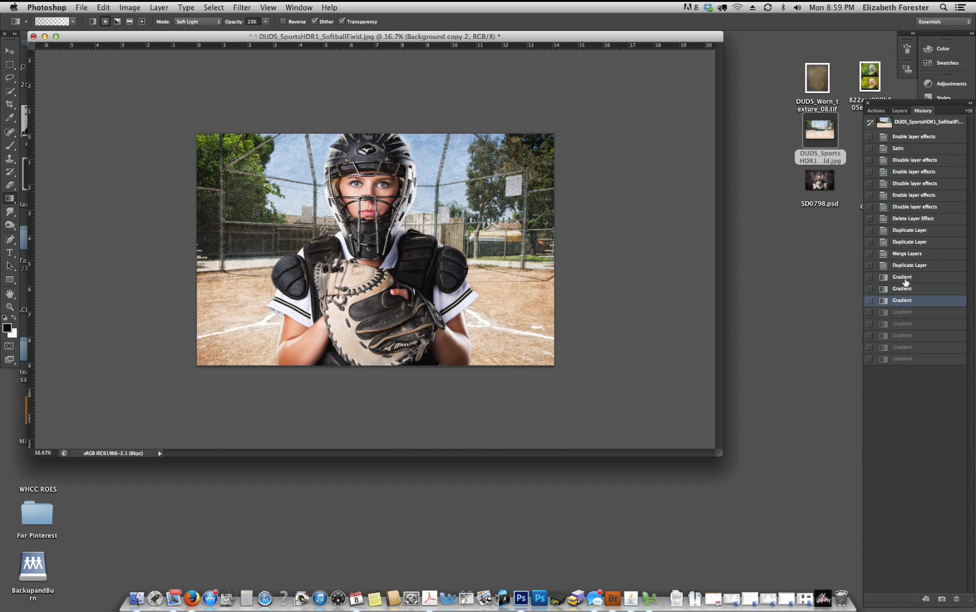
pyautogui.click(908, 121)
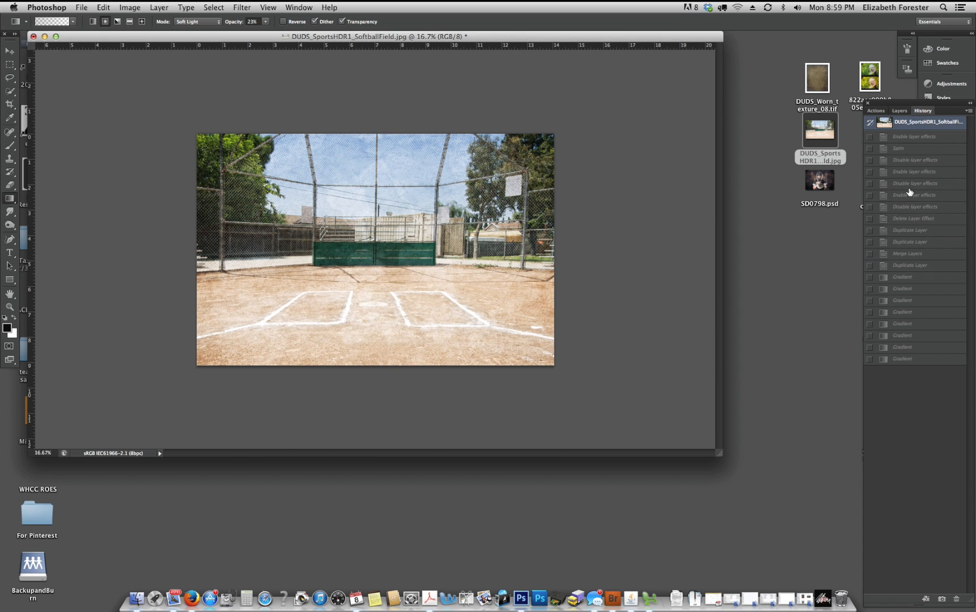
pyautogui.click(908, 268)
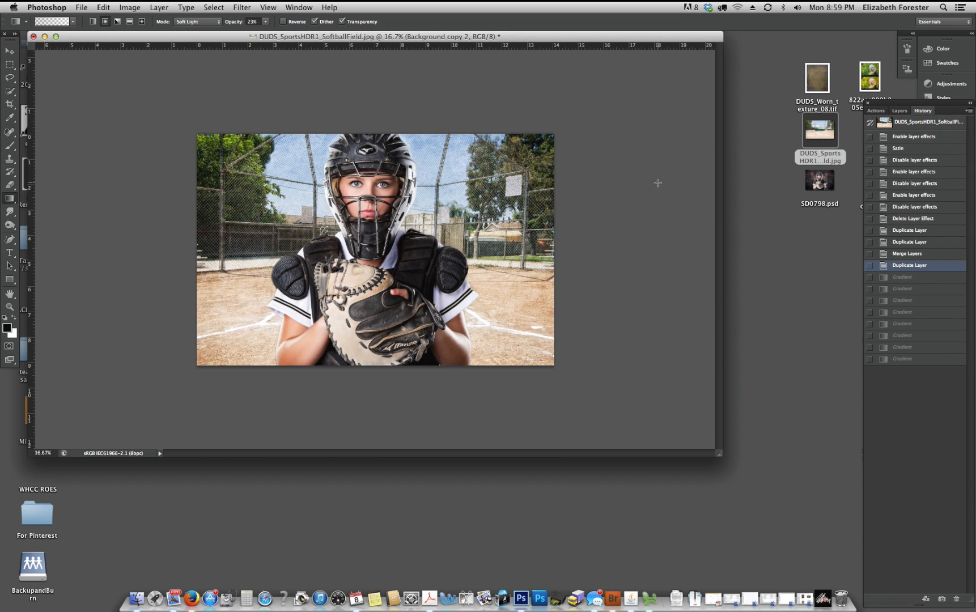
pyautogui.click(900, 110)
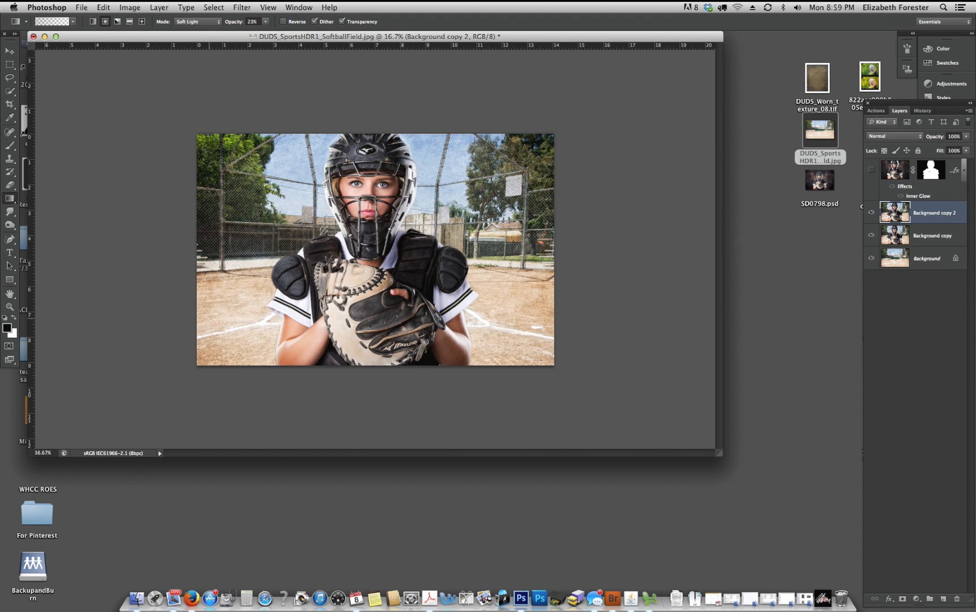
# - Darken the surroundings on Background copy 2 with Soft Light gradients drawn from the outer areas toward the catcher
pyautogui.moveTo(395, 279)
pyautogui.mouseDown()
pyautogui.moveTo(517, 308)
pyautogui.moveTo(394, 279)
pyautogui.mouseUp()
pyautogui.moveTo(539, 160); pyautogui.dragTo(395, 246)
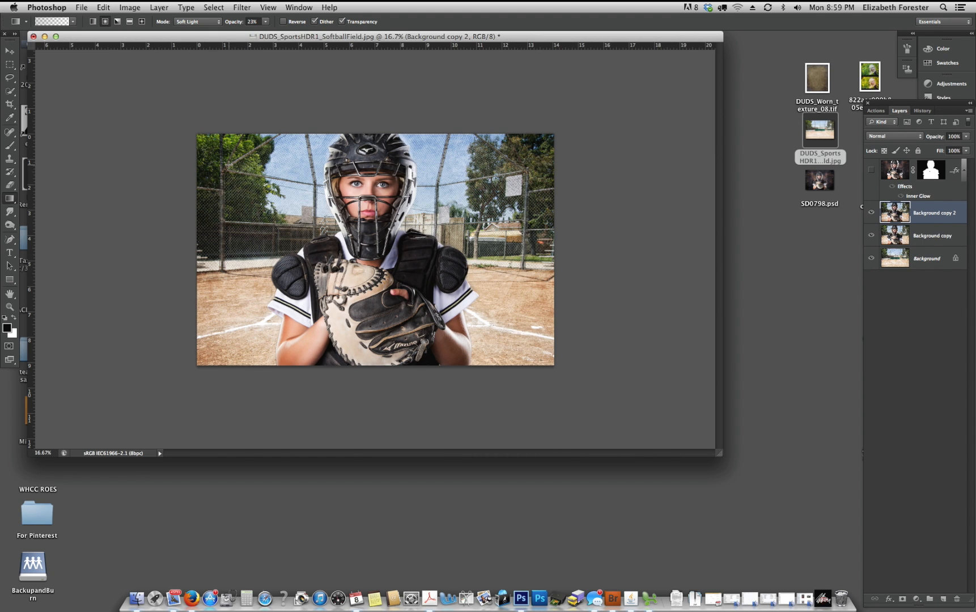
pyautogui.moveTo(210, 168); pyautogui.dragTo(331, 247)
pyautogui.moveTo(227, 303); pyautogui.dragTo(328, 265)
pyautogui.moveTo(526, 160); pyautogui.dragTo(395, 250)
# - Open DUDS_Worn_texture_08.tif, flip its canvas horizontally and rotate it 90° counterclockwise
pyautogui.doubleClick(816, 96)
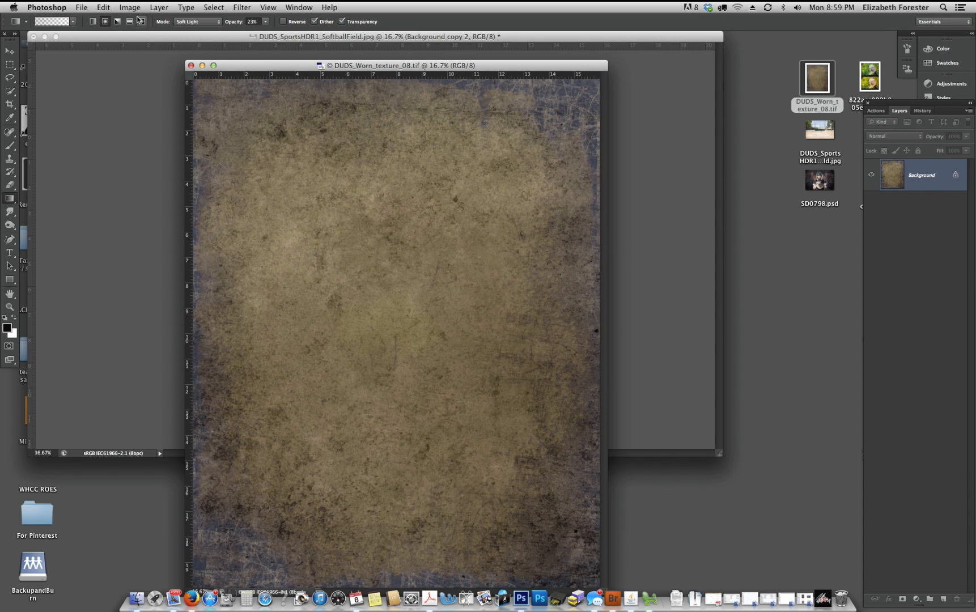
pyautogui.click(133, 10)
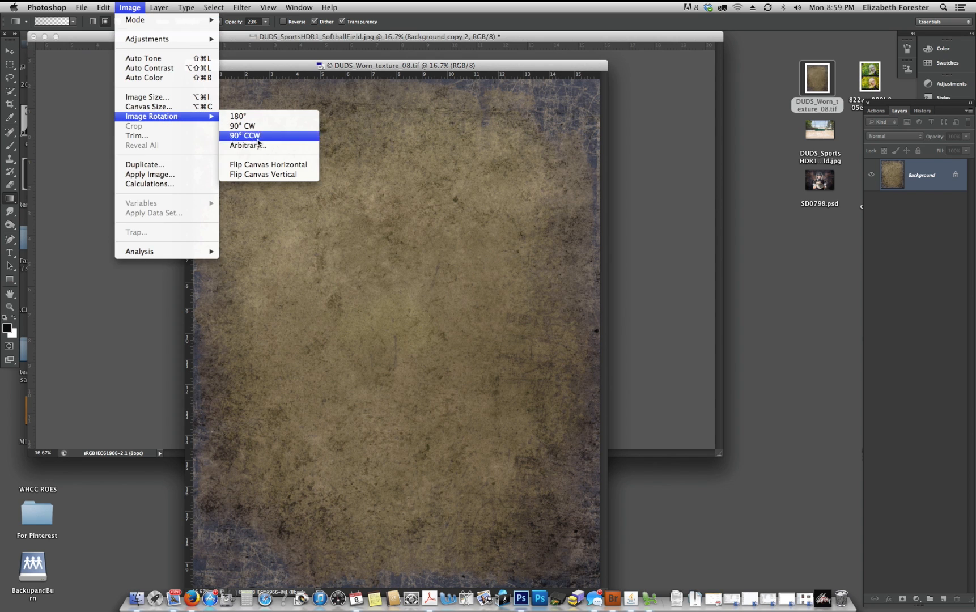
pyautogui.click(271, 163)
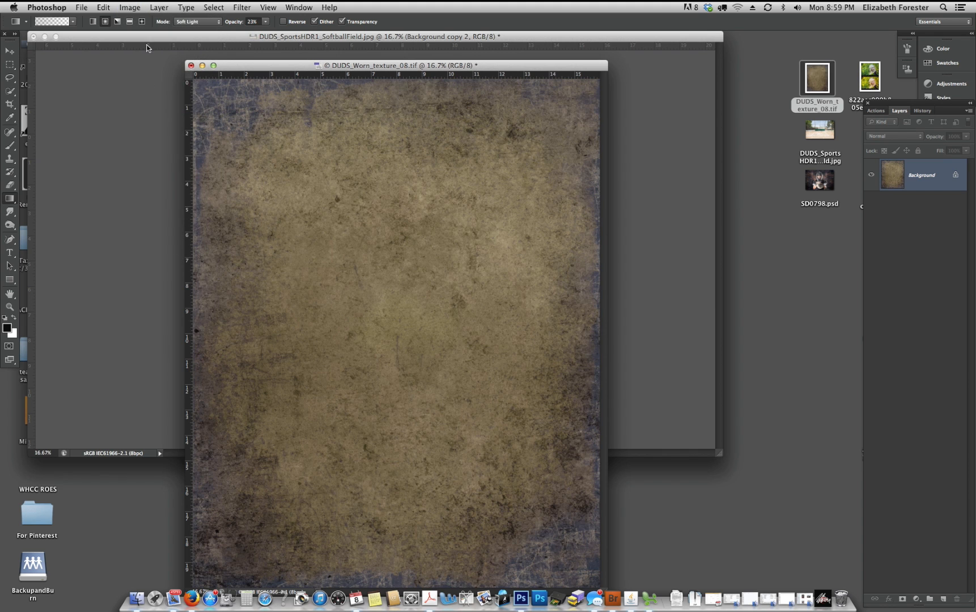
pyautogui.click(129, 7)
pyautogui.moveTo(166, 116)
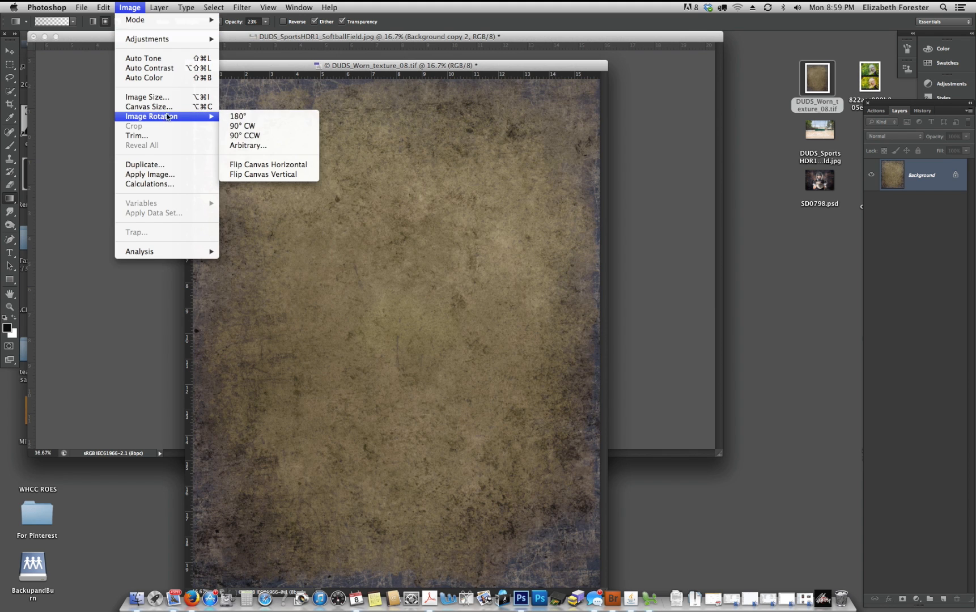
pyautogui.click(235, 135)
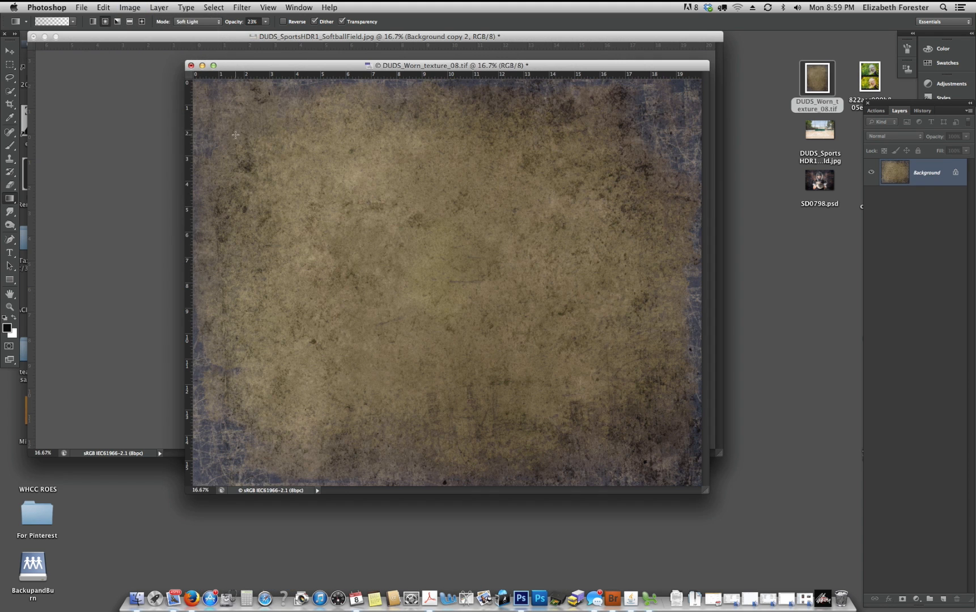
# - Copy the worn texture into the softball field document as a new layer above Background copy 2
pyautogui.click(10, 50)
pyautogui.moveTo(221, 64); pyautogui.dragTo(387, 73)
pyautogui.moveTo(430, 190); pyautogui.dragTo(243, 197)
# - Scale the texture layer to about 71% width and 62.5% height and position it to cover the whole image
pyautogui.press('super+t')
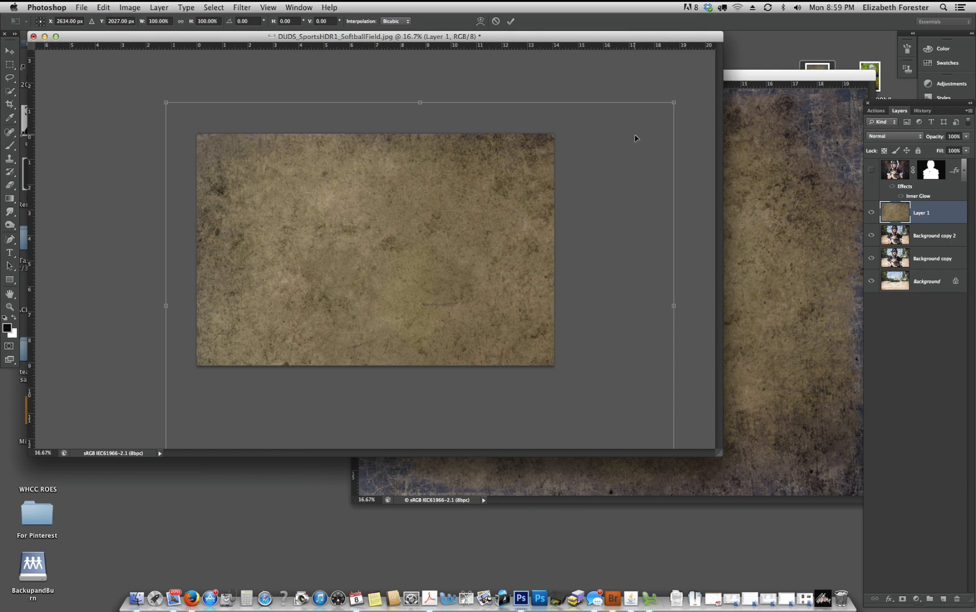
pyautogui.moveTo(666, 105); pyautogui.dragTo(603, 157)
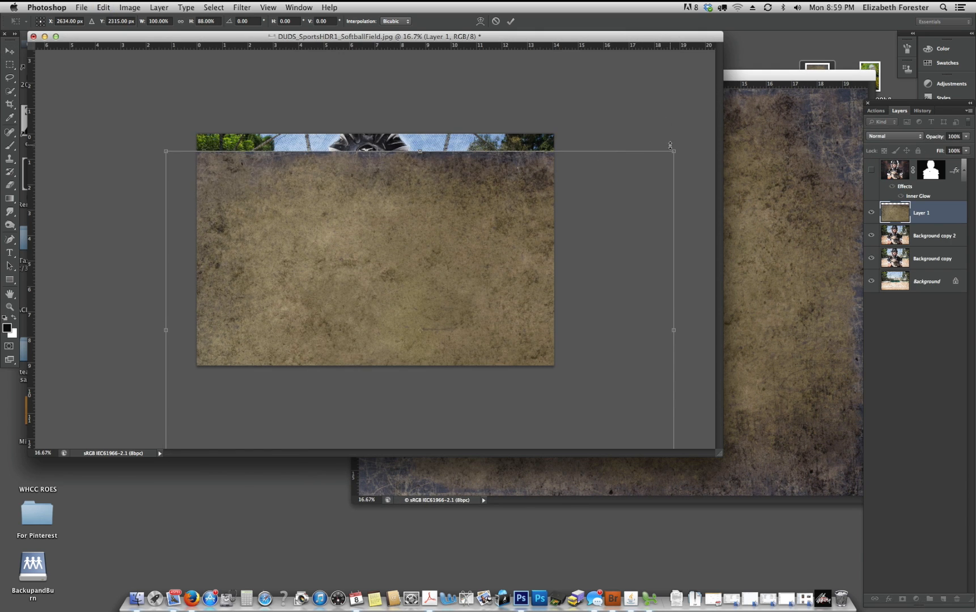
pyautogui.press('super+z')
pyautogui.moveTo(673, 103); pyautogui.dragTo(592, 172)
pyautogui.moveTo(548, 376); pyautogui.dragTo(565, 253)
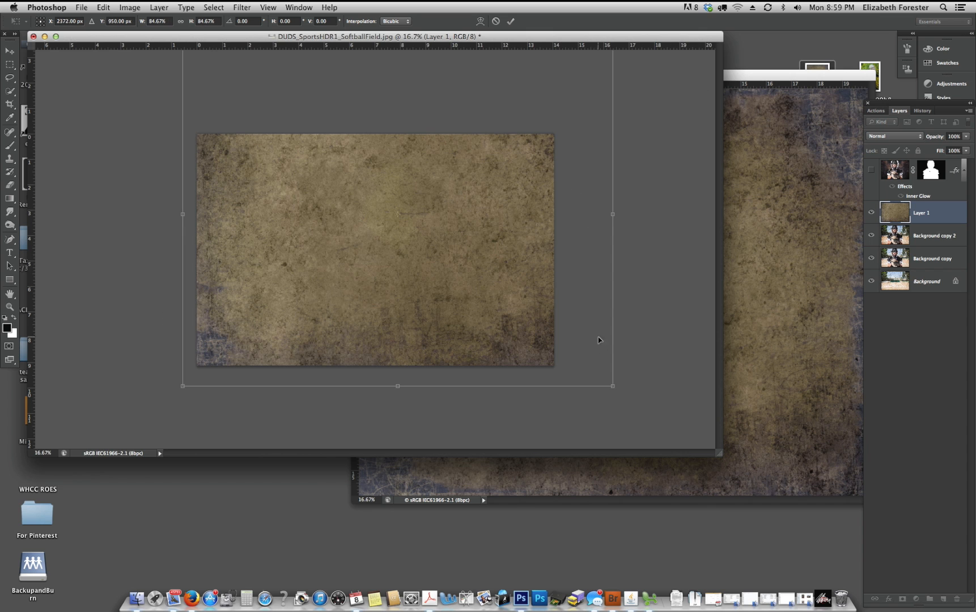
pyautogui.moveTo(615, 386); pyautogui.dragTo(513, 306)
pyautogui.moveTo(460, 203); pyautogui.dragTo(512, 254)
pyautogui.moveTo(234, 226); pyautogui.dragTo(189, 226)
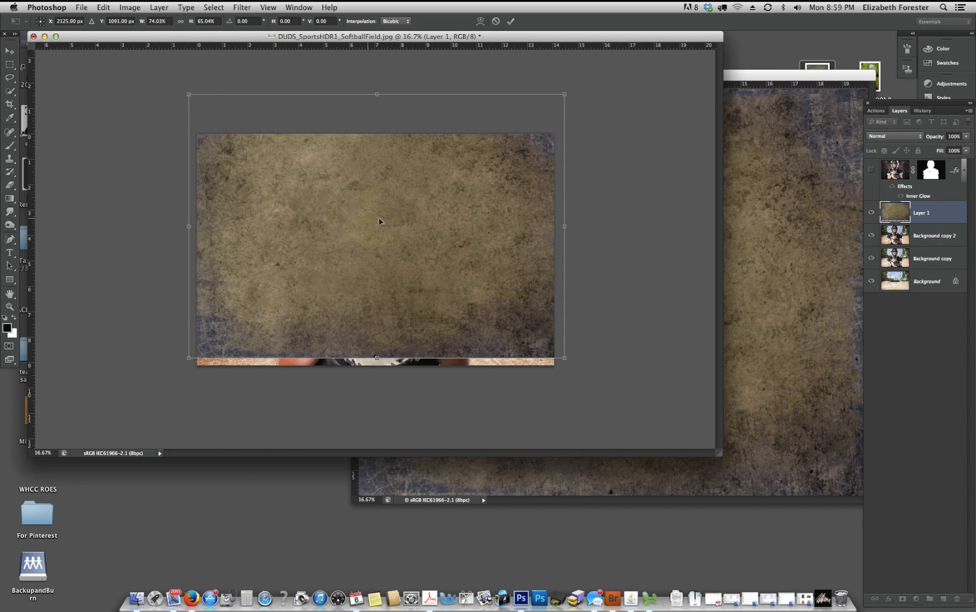
pyautogui.moveTo(427, 226); pyautogui.dragTo(427, 246)
pyautogui.moveTo(568, 109); pyautogui.dragTo(555, 118)
pyautogui.moveTo(191, 118); pyautogui.dragTo(196, 127)
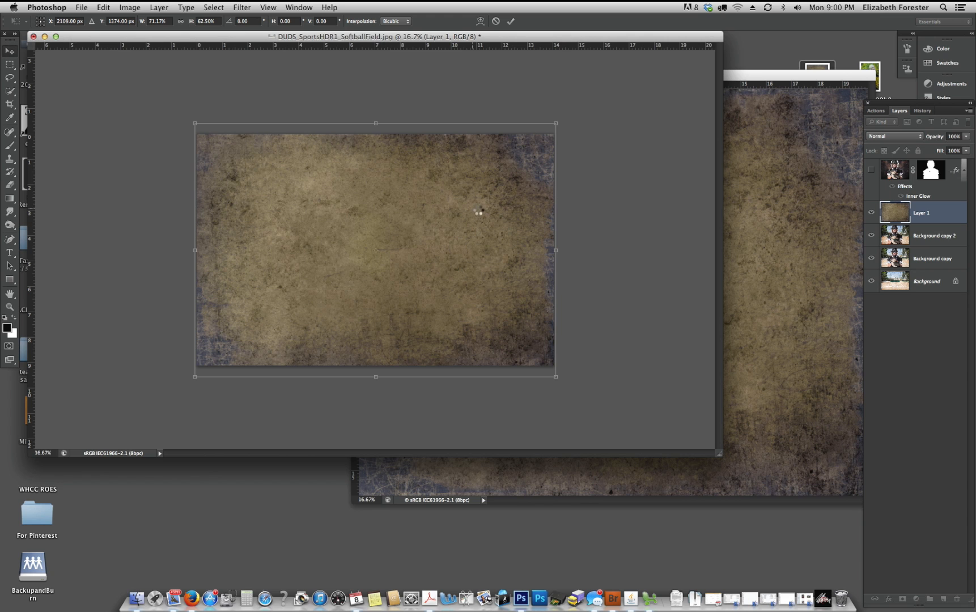
pyautogui.press('Return')
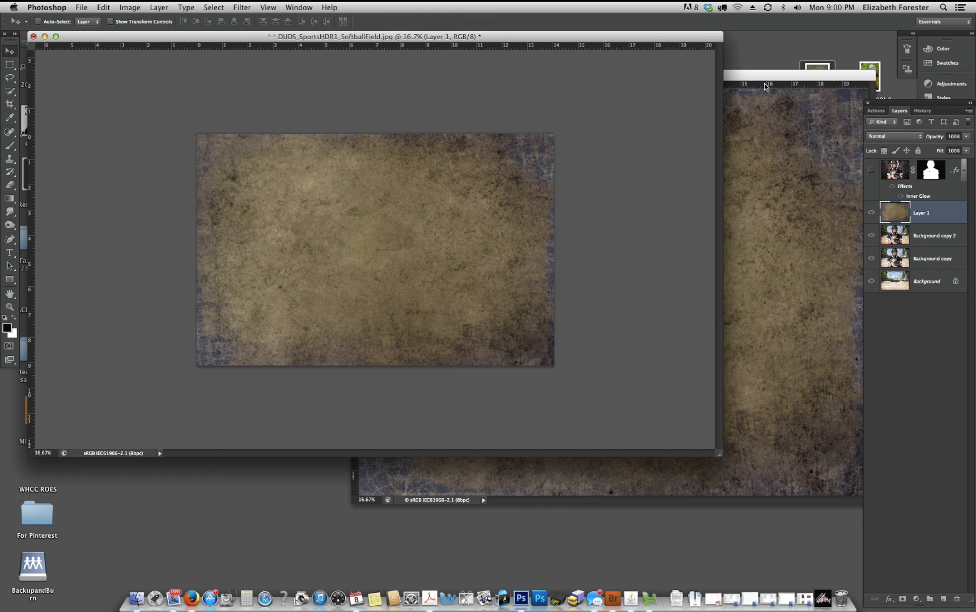
# - Set the texture layer's blend mode to Soft Light and compare the image with and without it
pyautogui.click(920, 136)
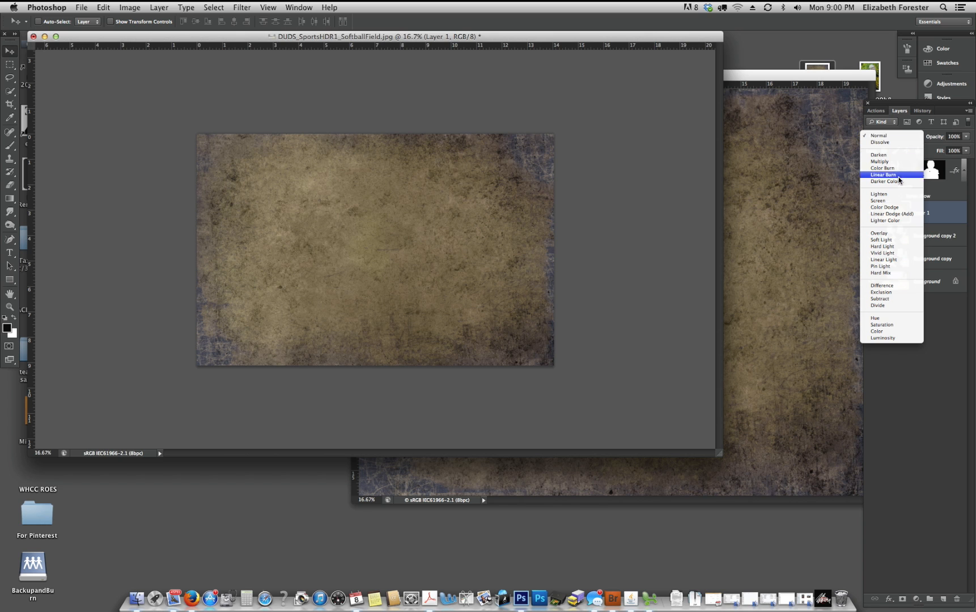
pyautogui.click(893, 241)
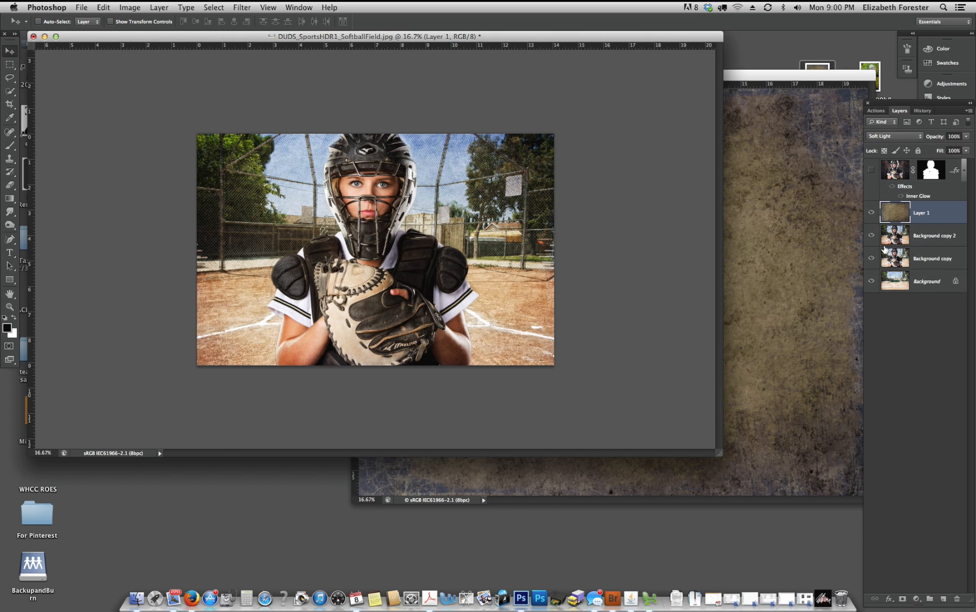
pyautogui.click(872, 213)
pyautogui.click(872, 215)
pyautogui.click(873, 220)
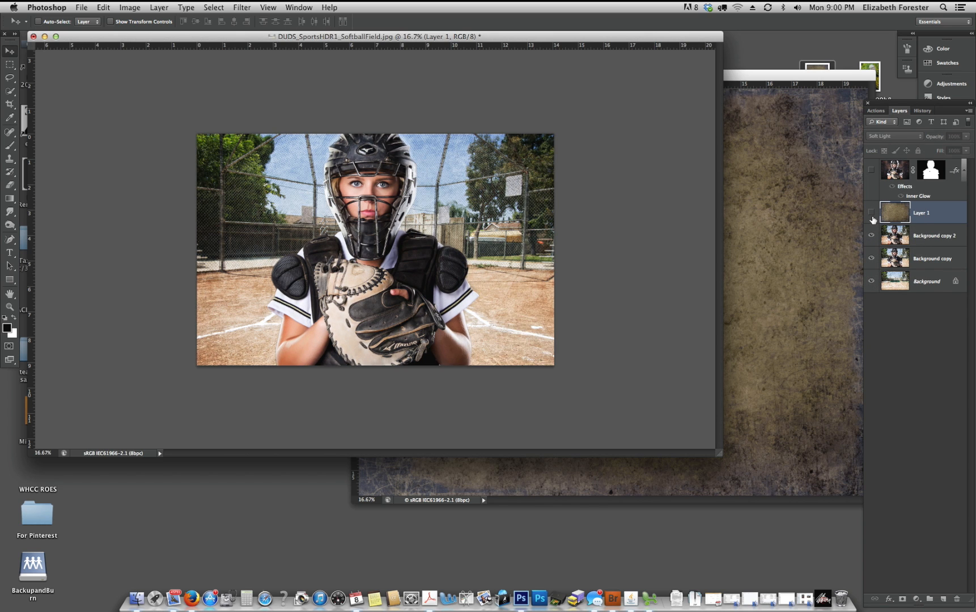
pyautogui.click(873, 220)
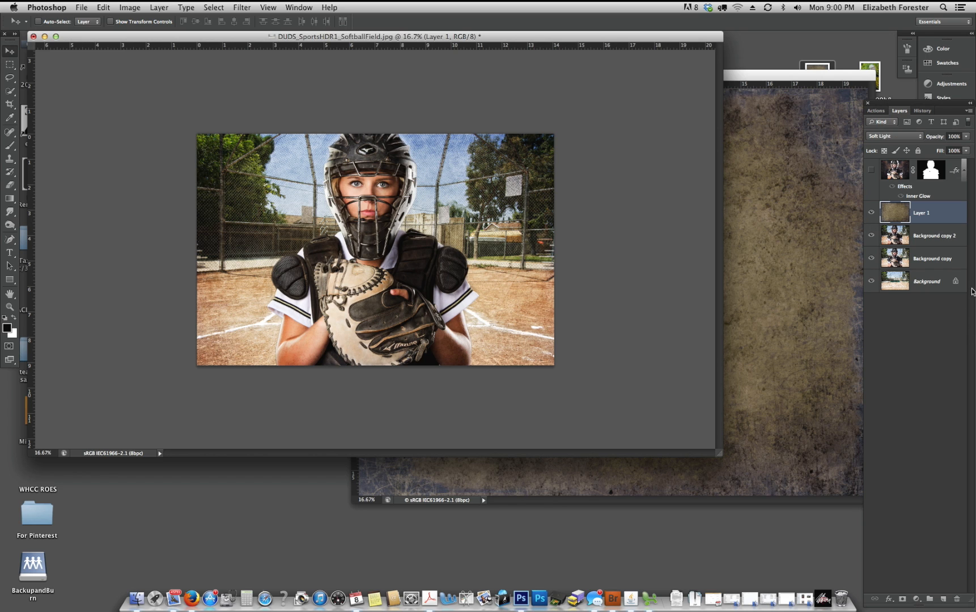
# - Remove the texture layer's color using Hue/Saturation with Saturation set to -100
pyautogui.click(131, 7)
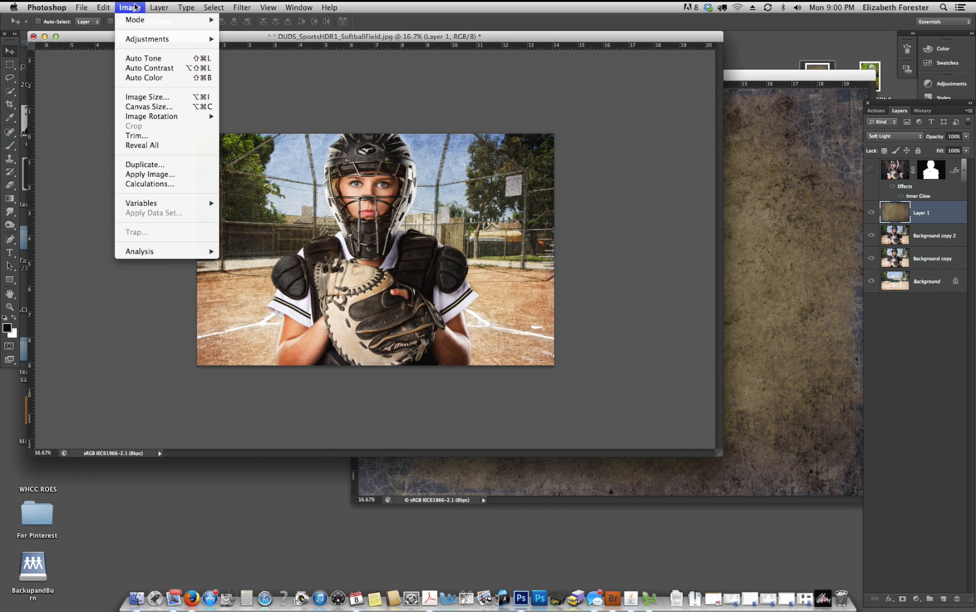
pyautogui.moveTo(195, 39)
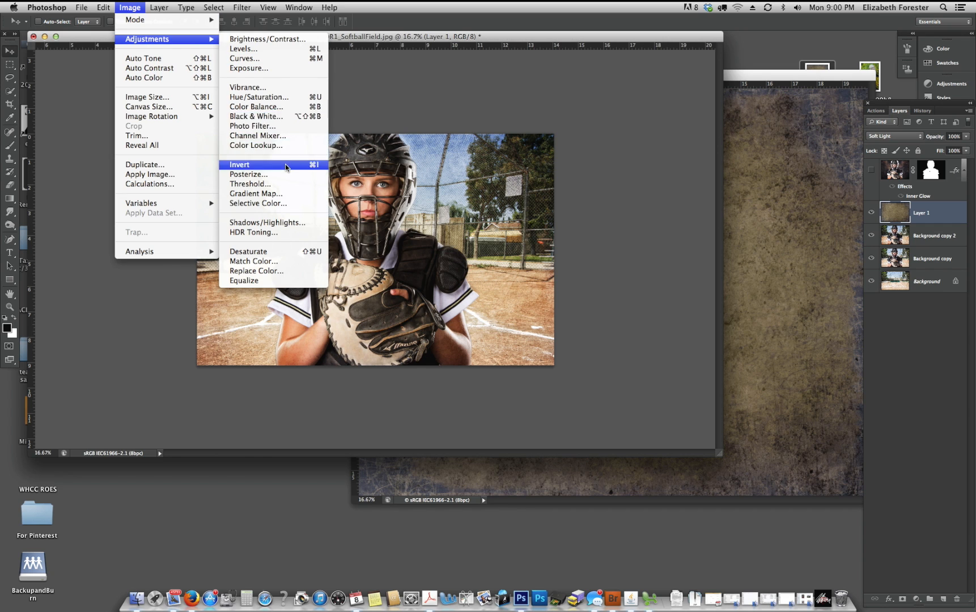
pyautogui.click(267, 97)
pyautogui.press('Tab')
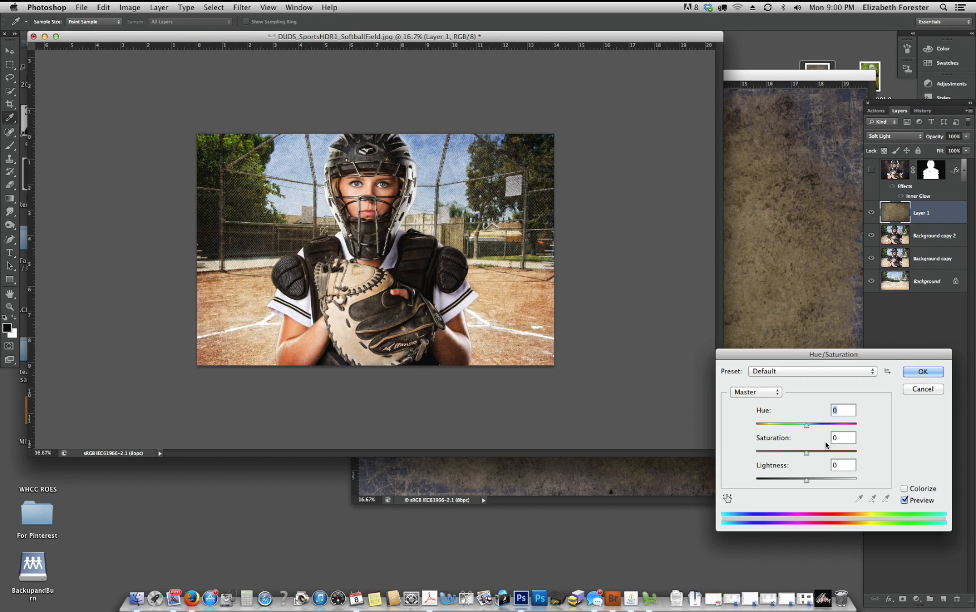
pyautogui.write('-100')
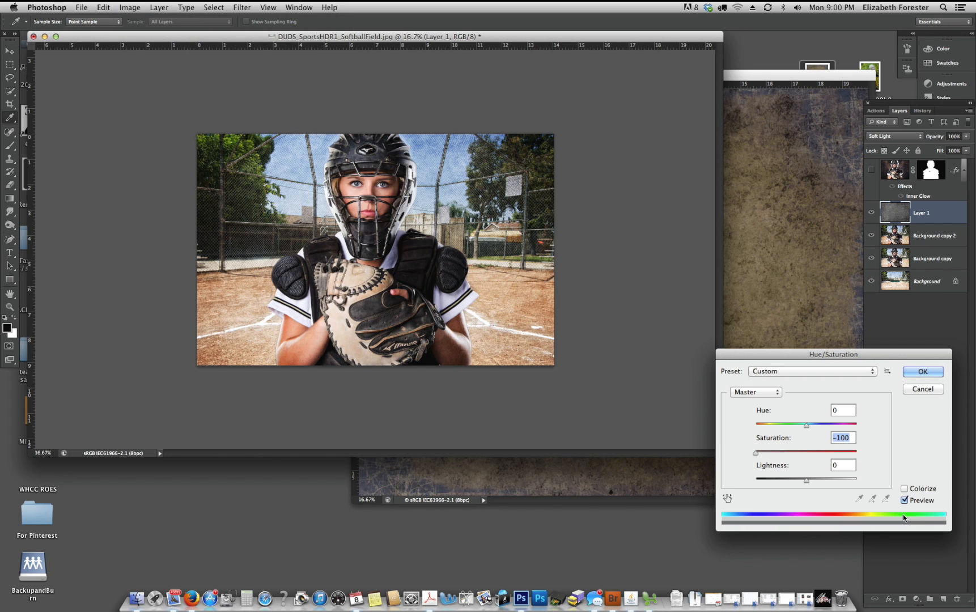
pyautogui.click(922, 371)
pyautogui.press('v')
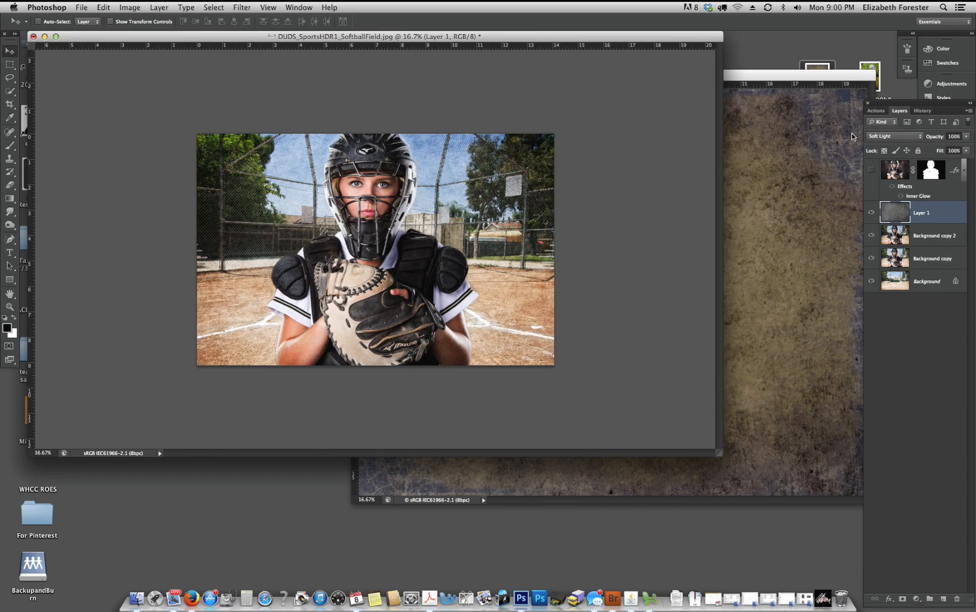
# - Inspect the catcher's face at 100% and compare it with and without the texture layer
pyautogui.press('super+plus')
pyautogui.press('super+plus')
pyautogui.press('super+plus')
pyautogui.press('super+plus')
pyautogui.press('super+plus')
pyautogui.moveTo(574, 184); pyautogui.dragTo(632, 486)
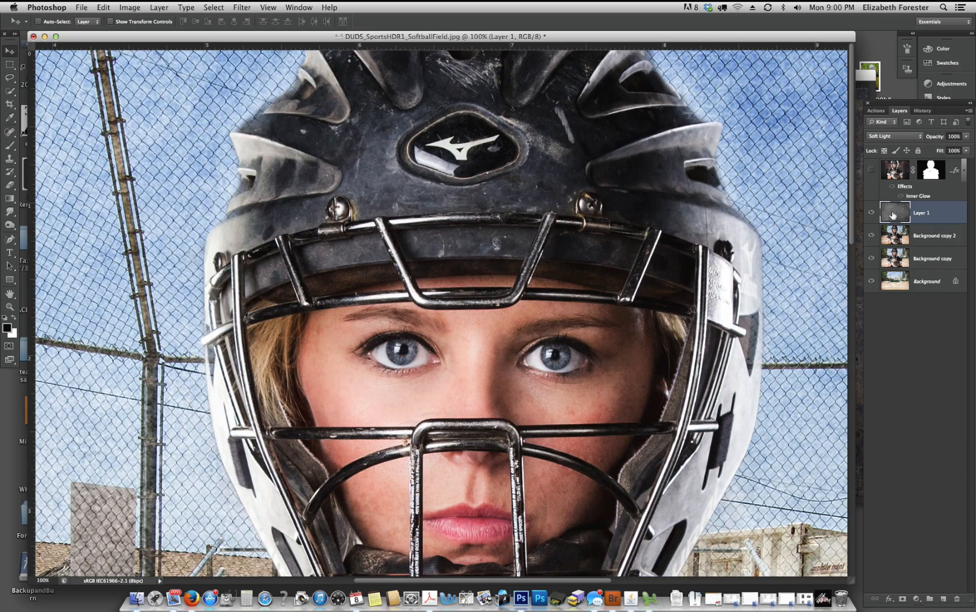
pyautogui.click(874, 213)
pyautogui.click(873, 213)
pyautogui.click(873, 214)
pyautogui.click(872, 215)
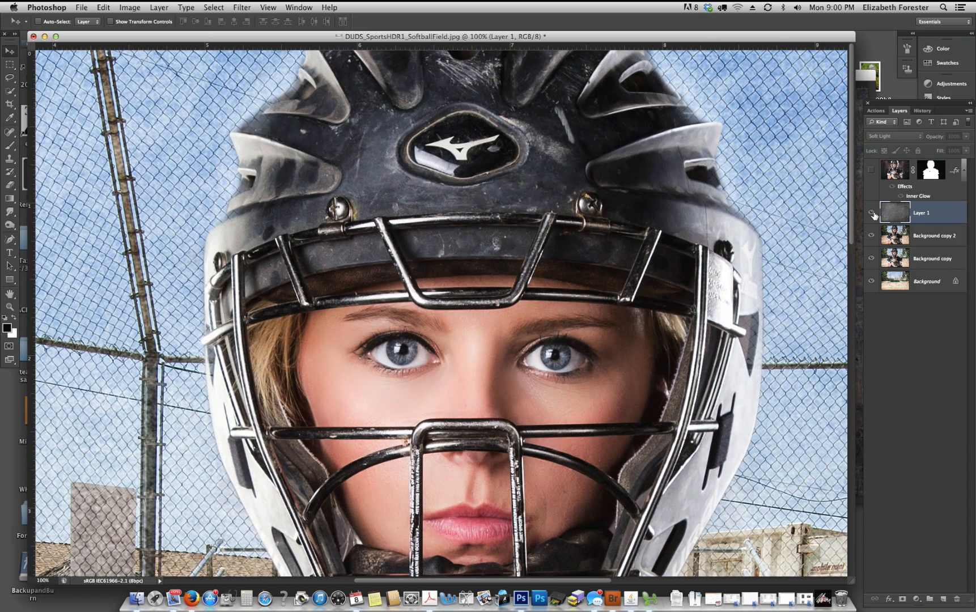
# - Select the catcher's face inside the mask with the Lasso on the texture layer and feather the selection by 90 pixels
pyautogui.scroll(-5, 546, 293)
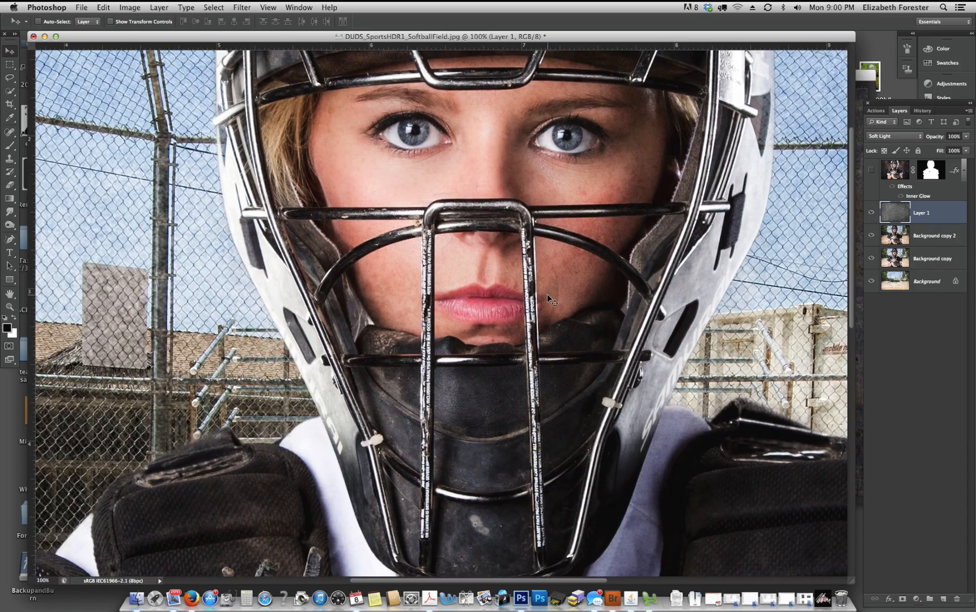
pyautogui.press('super+minus')
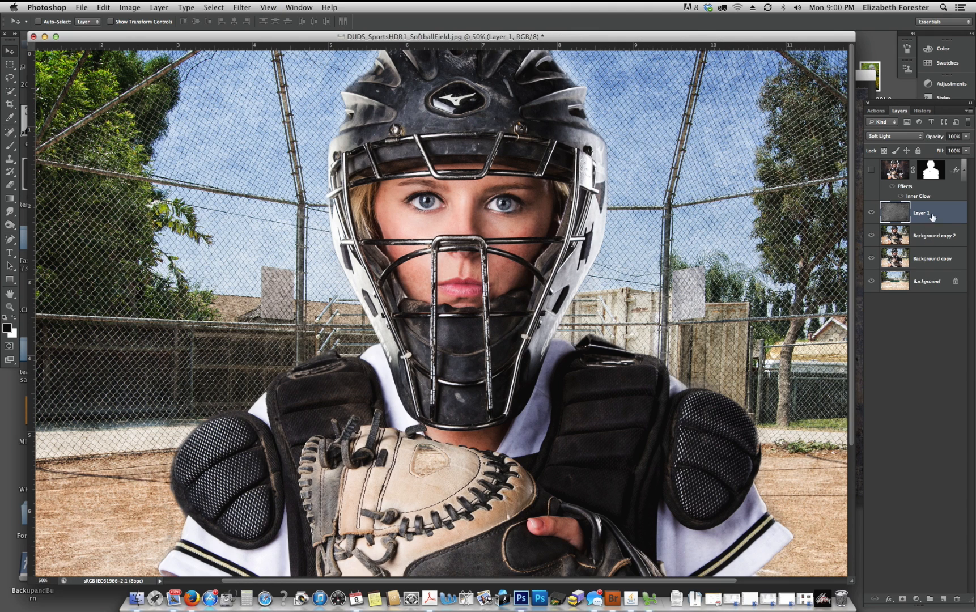
pyautogui.press('l')
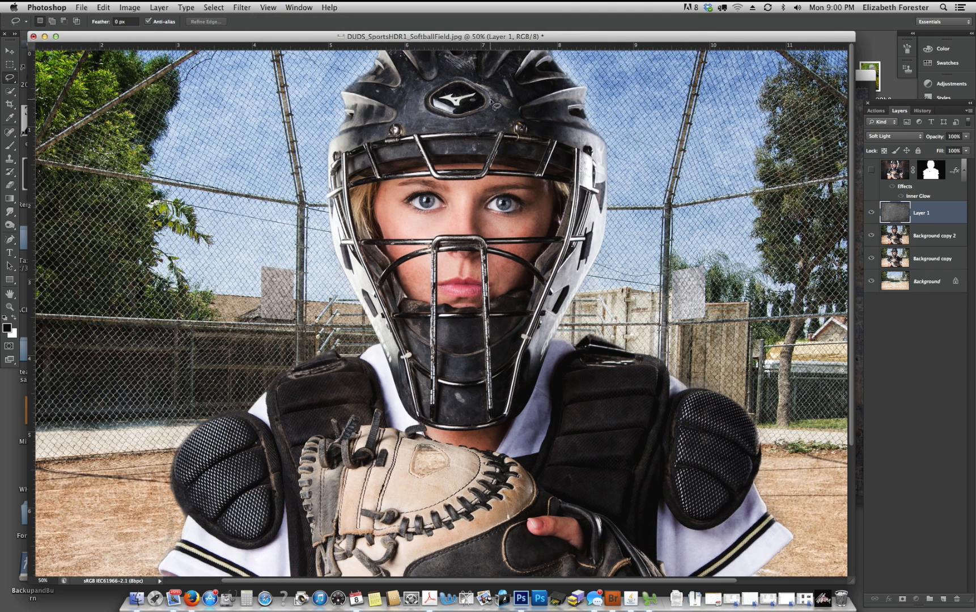
pyautogui.moveTo(460, 140)
pyautogui.mouseDown()
pyautogui.moveTo(348, 195)
pyautogui.moveTo(408, 340)
pyautogui.moveTo(592, 246)
pyautogui.moveTo(553, 147)
pyautogui.mouseUp()
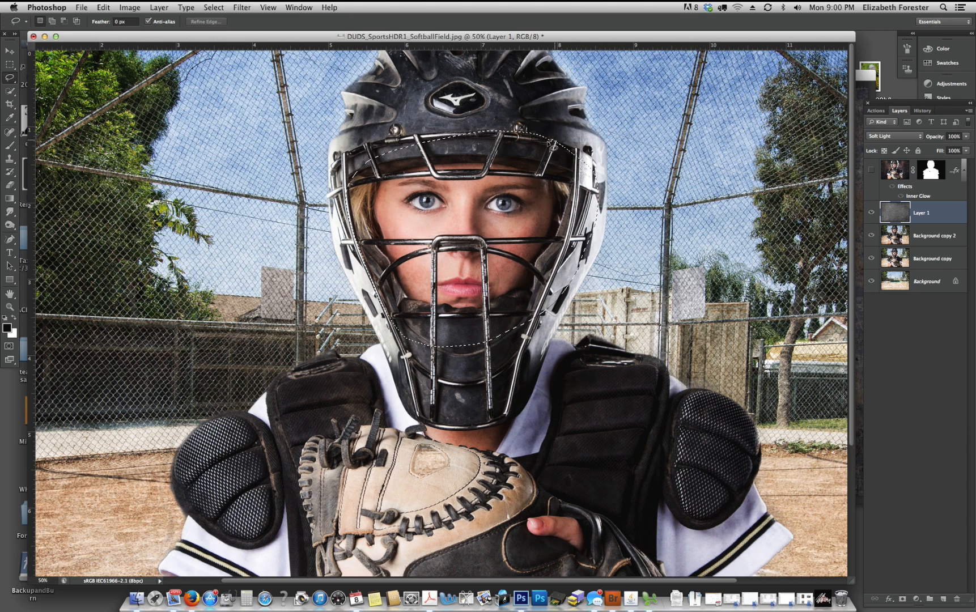
pyautogui.rightClick(481, 214)
pyautogui.click(501, 238)
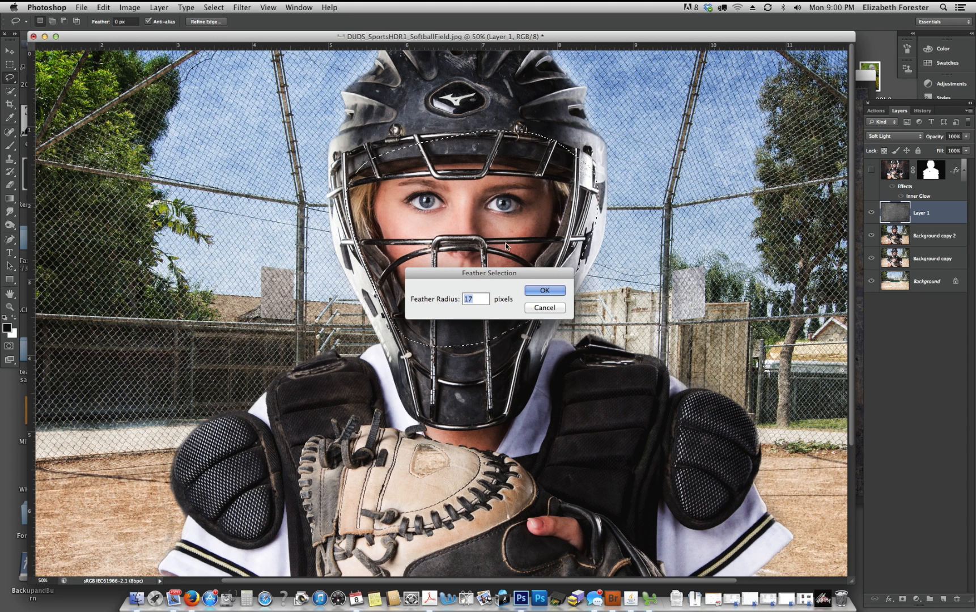
pyautogui.write('90')
pyautogui.press('Return')
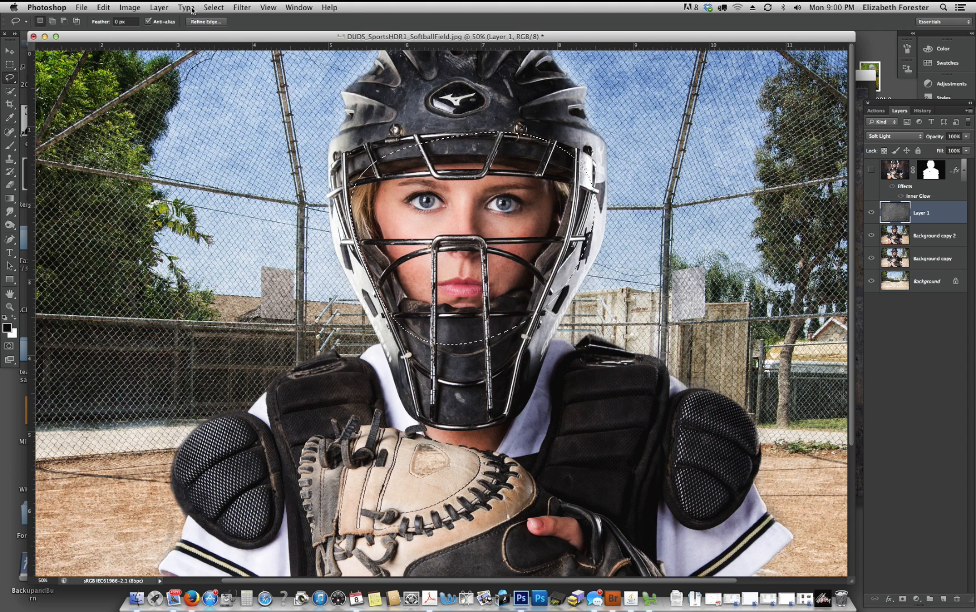
# - Blur the texture over the catcher's face with a Gaussian Blur of 40.2 pixels radius and clear the selection
pyautogui.click(242, 6)
pyautogui.moveTo(285, 126)
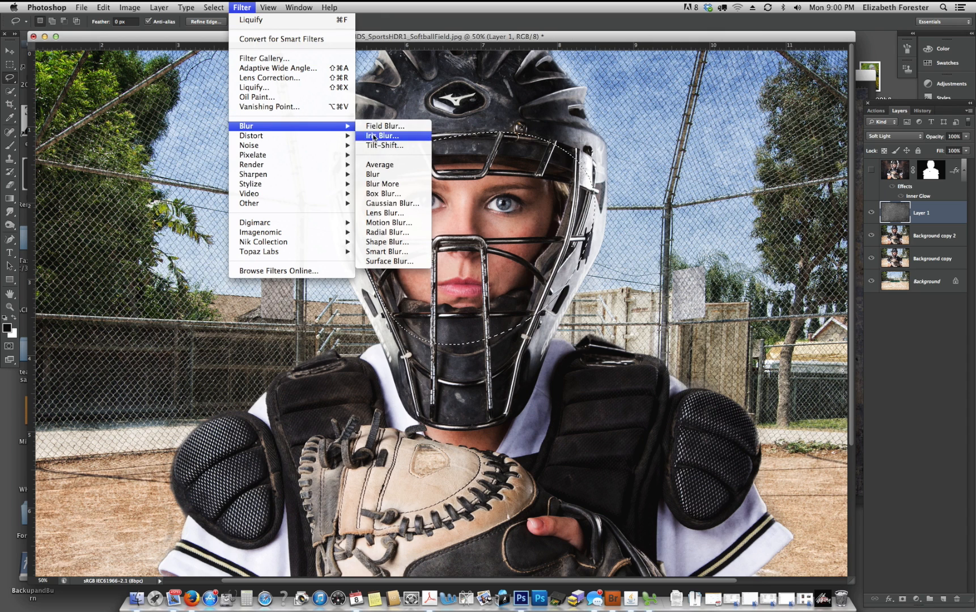
pyautogui.click(389, 202)
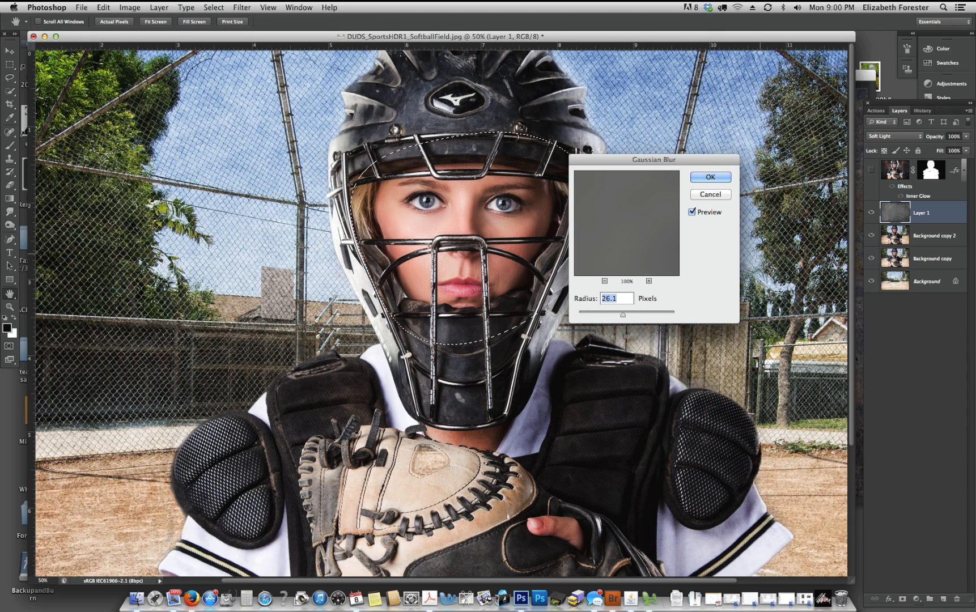
pyautogui.moveTo(618, 310); pyautogui.dragTo(628, 317)
pyautogui.click(692, 212)
pyautogui.click(691, 214)
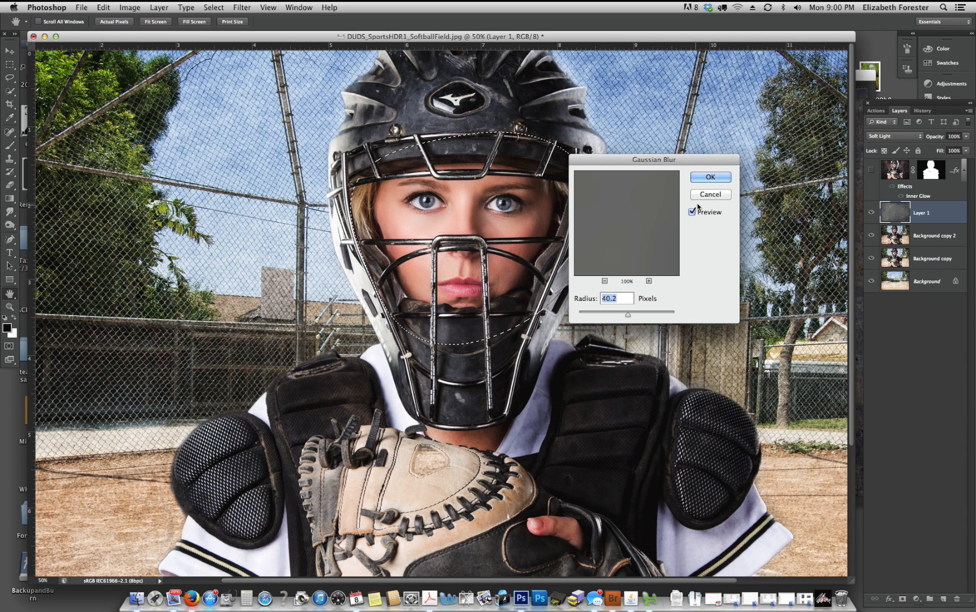
pyautogui.click(709, 178)
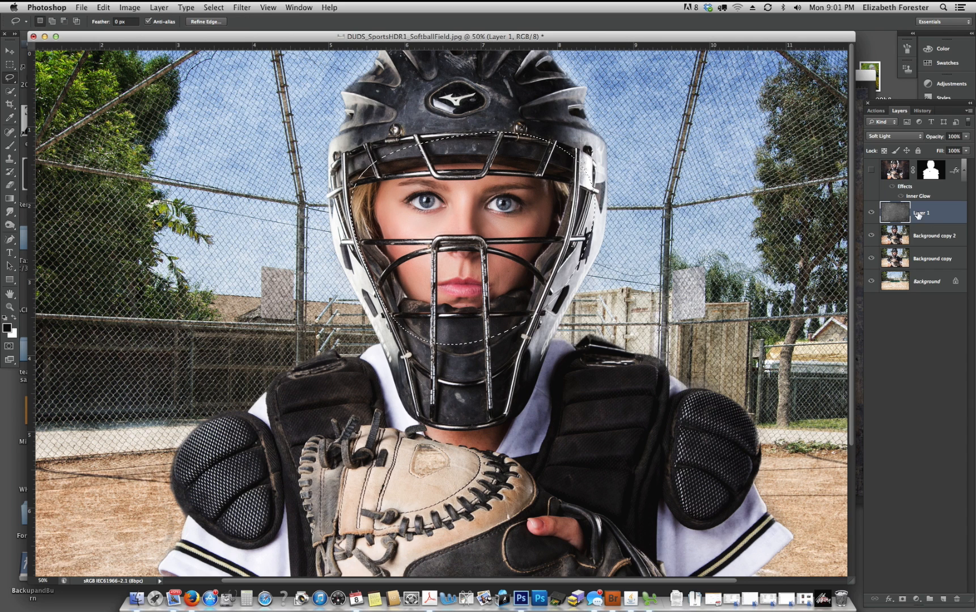
pyautogui.press('super+d')
# - Switch the texture layer to Normal to examine the blurred face area and set it back to Soft Light
pyautogui.click(920, 140)
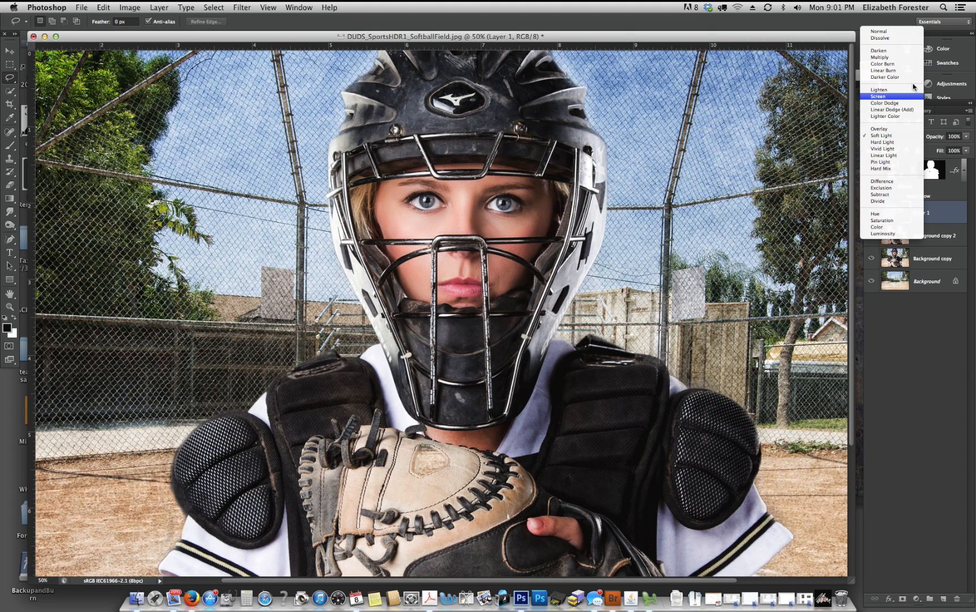
pyautogui.click(890, 32)
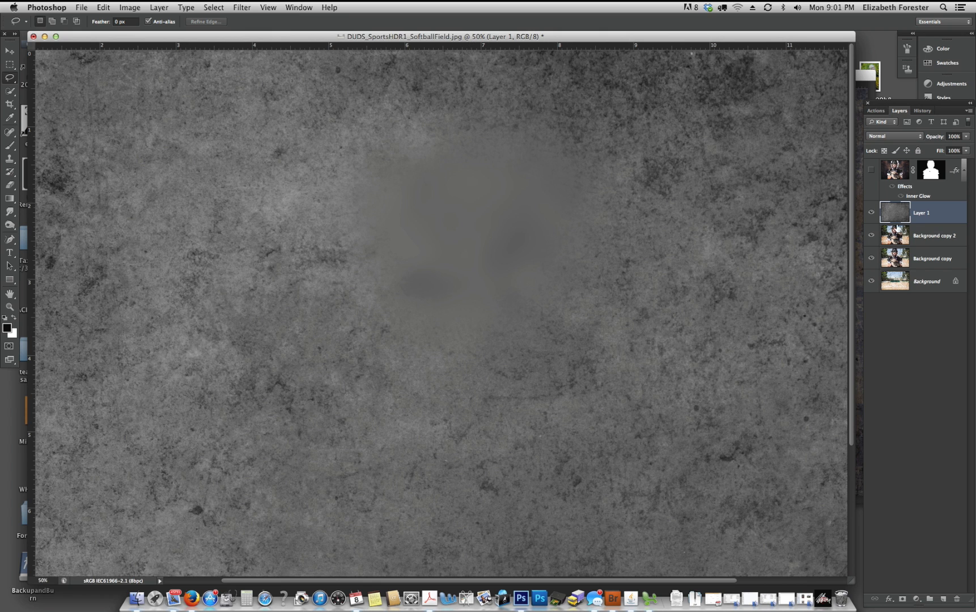
pyautogui.click(907, 135)
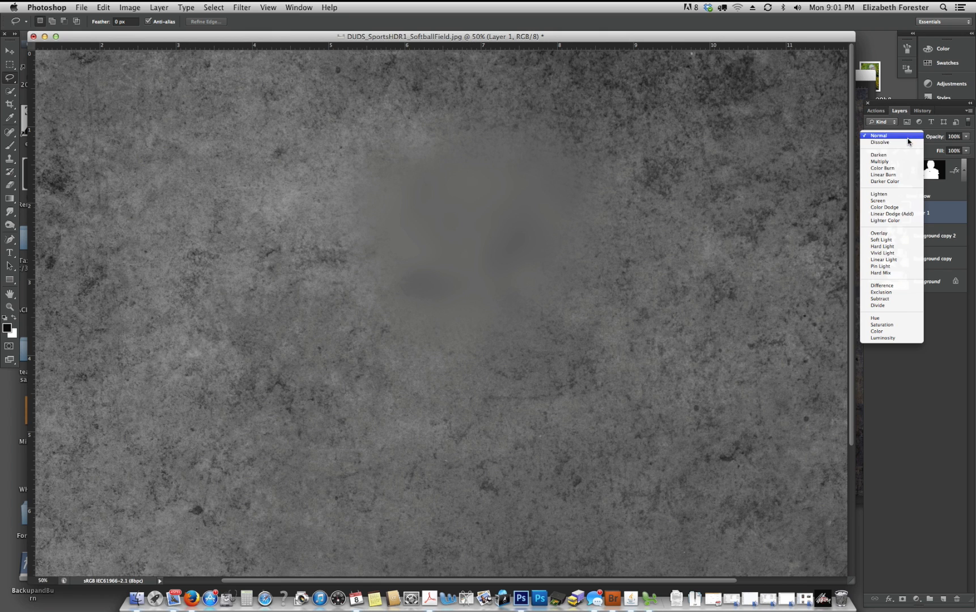
pyautogui.click(889, 240)
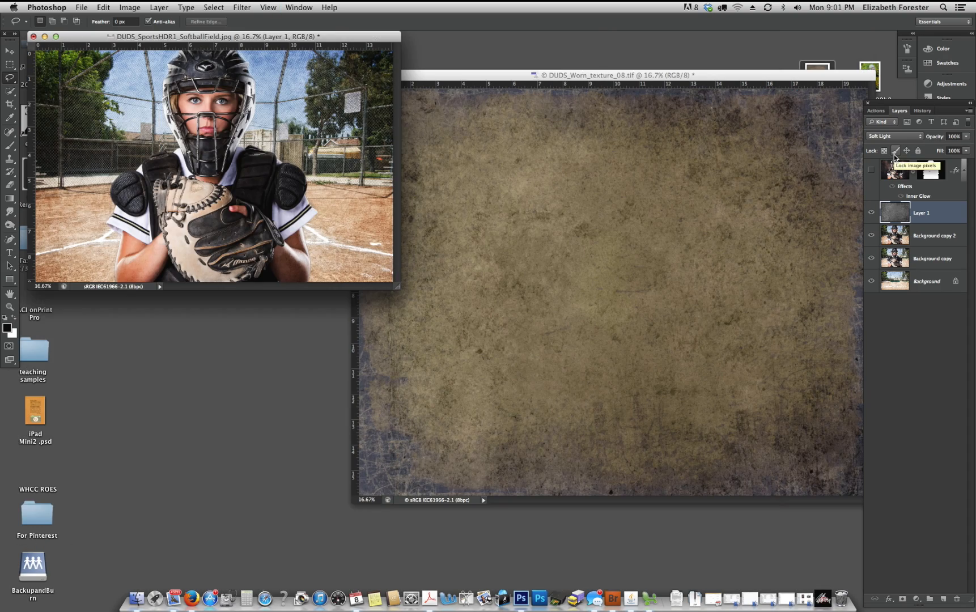
# - Close the DUDS_Worn_texture_08.tif document and show the whole composite at 25% in an enlarged document window
pyautogui.moveTo(397, 286); pyautogui.dragTo(494, 348)
pyautogui.click(533, 182)
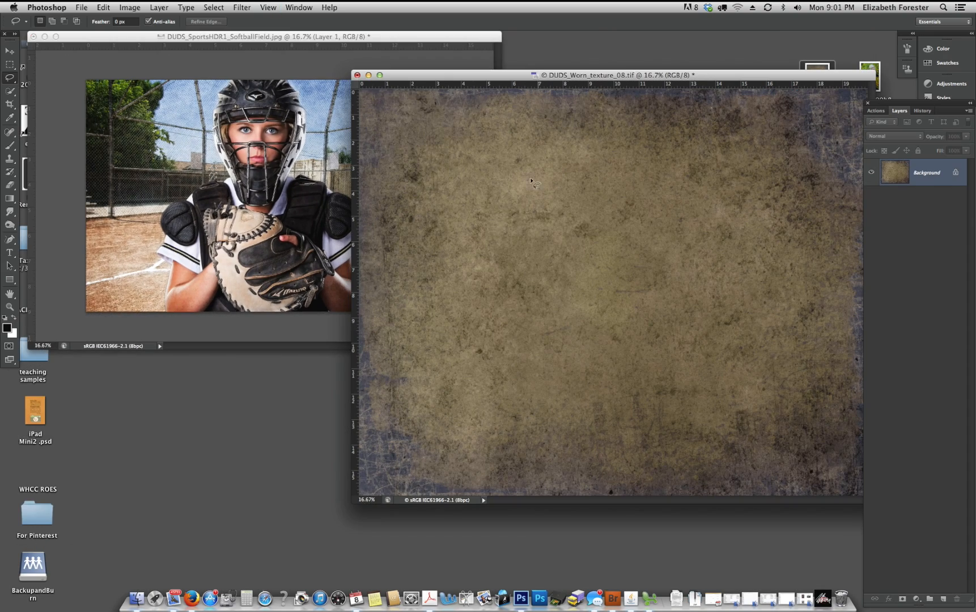
pyautogui.click(357, 75)
pyautogui.click(452, 203)
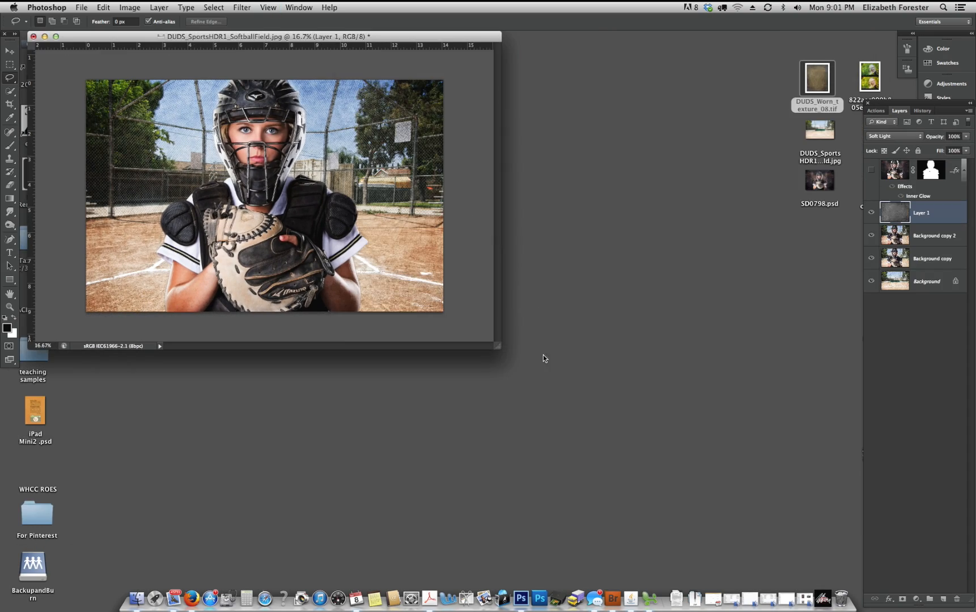
pyautogui.press('super+equal')
pyautogui.press('super+equal')
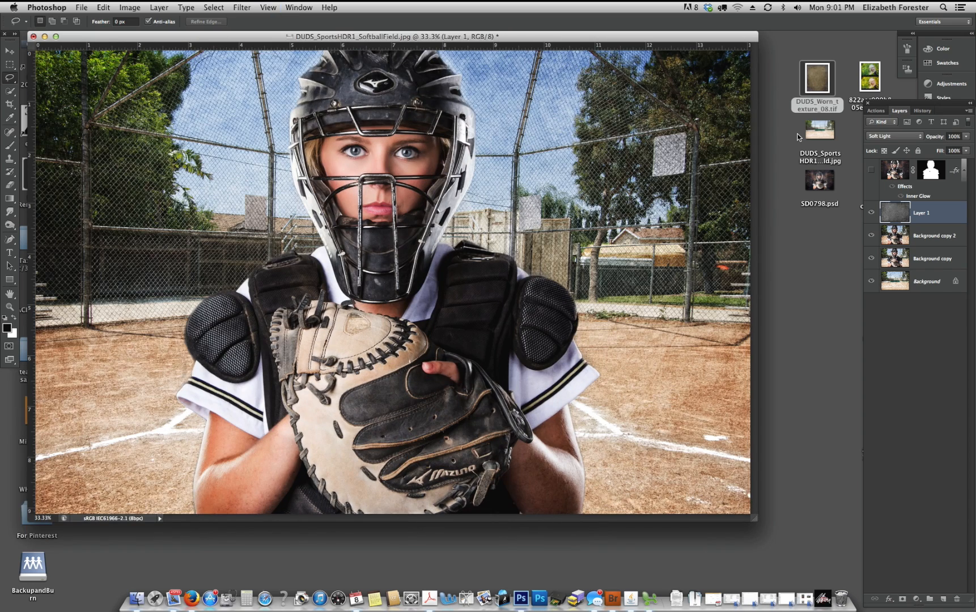
pyautogui.press('super+minus')
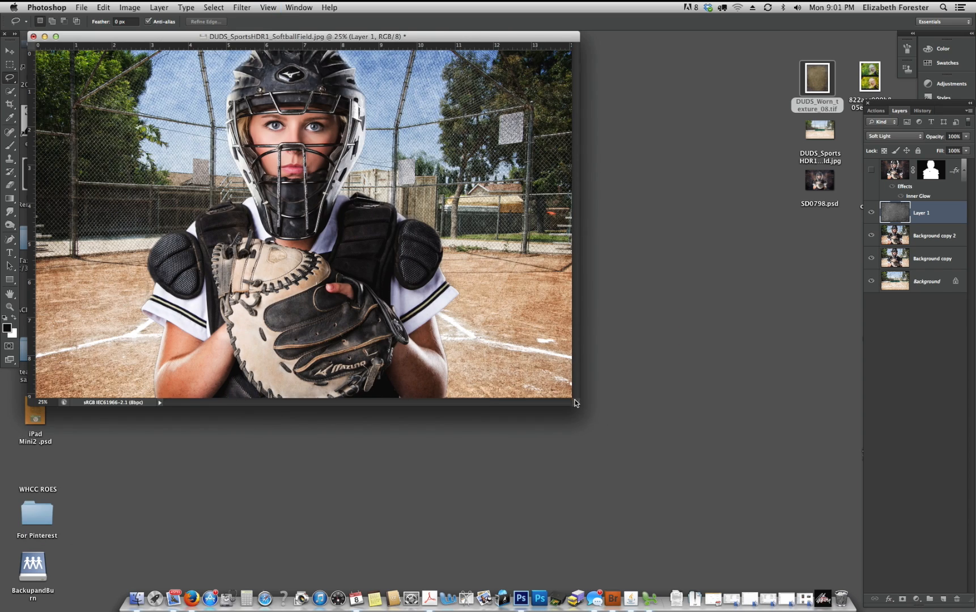
pyautogui.moveTo(577, 403); pyautogui.dragTo(708, 493)
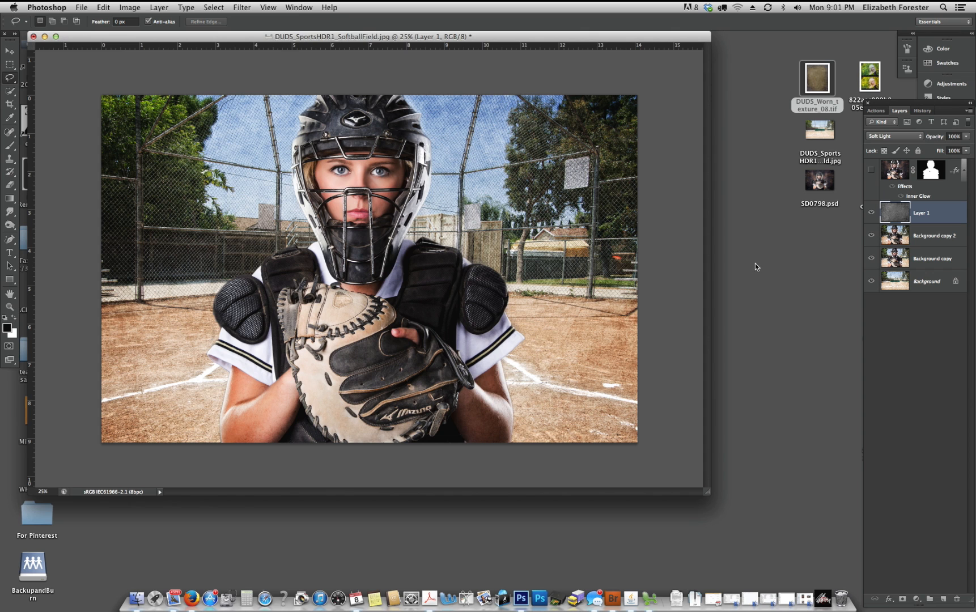